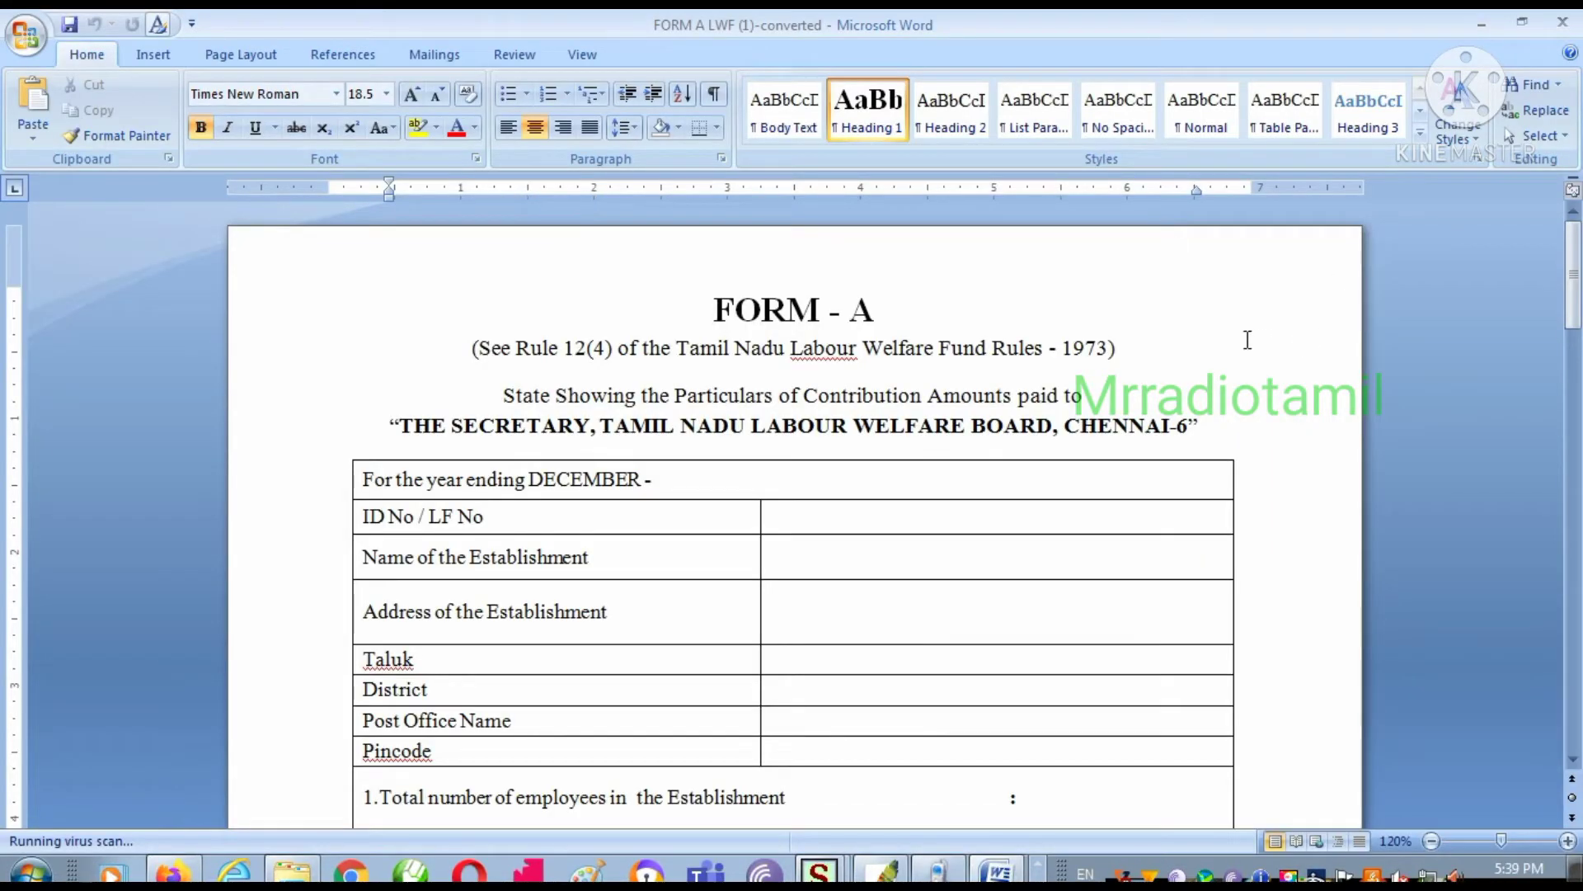
# Step: Complete Form A's year ending as DECEMBER -2021
pyautogui.click(753, 493)
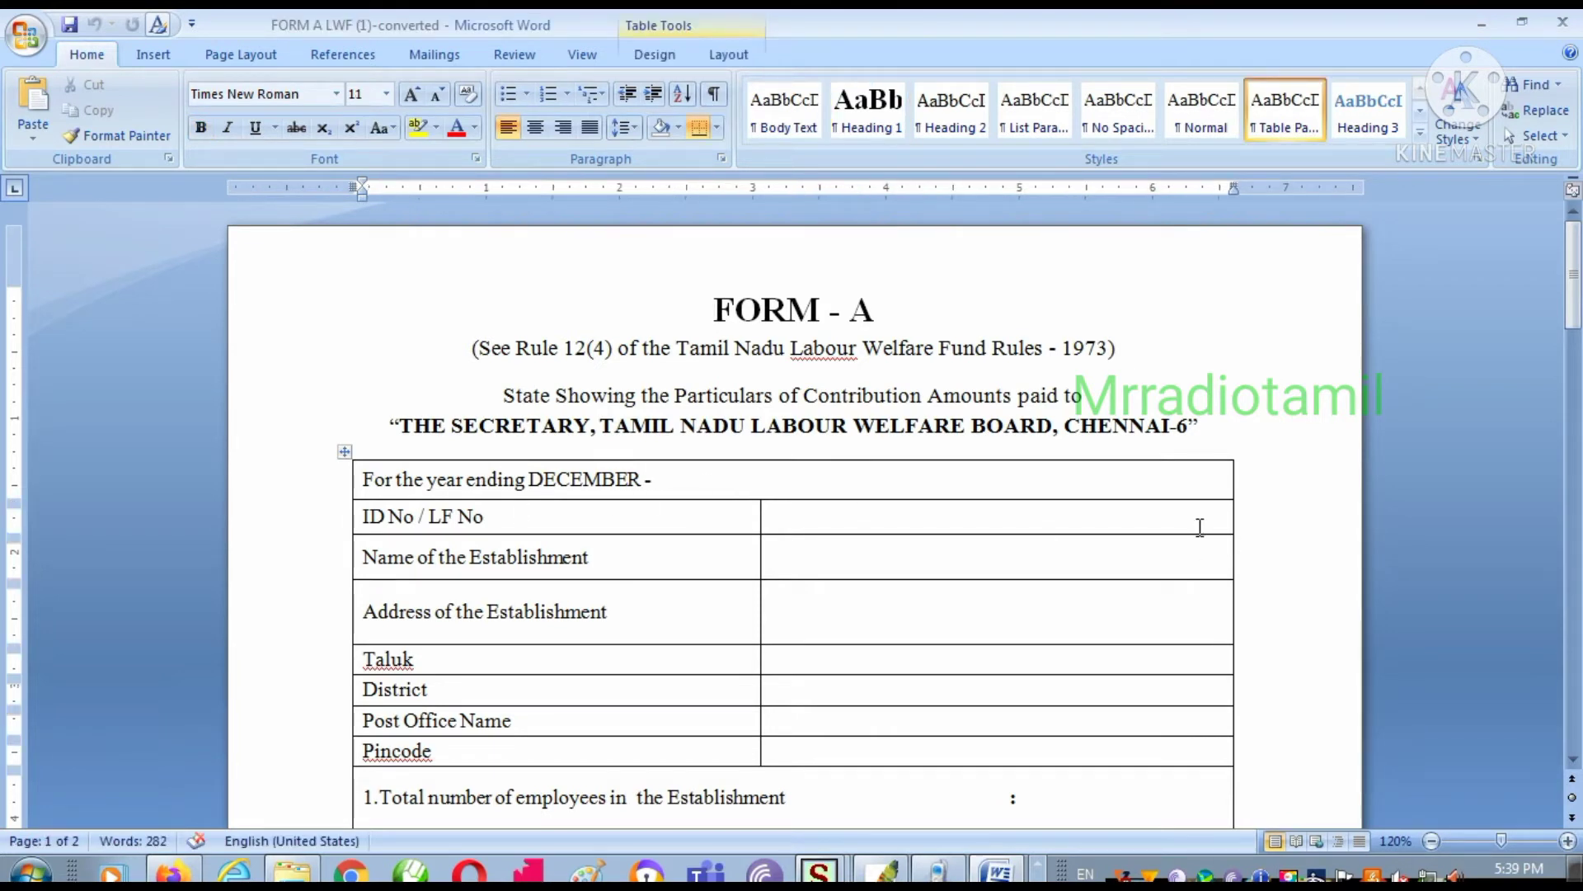
pyautogui.write('2021')
pyautogui.click(848, 517)
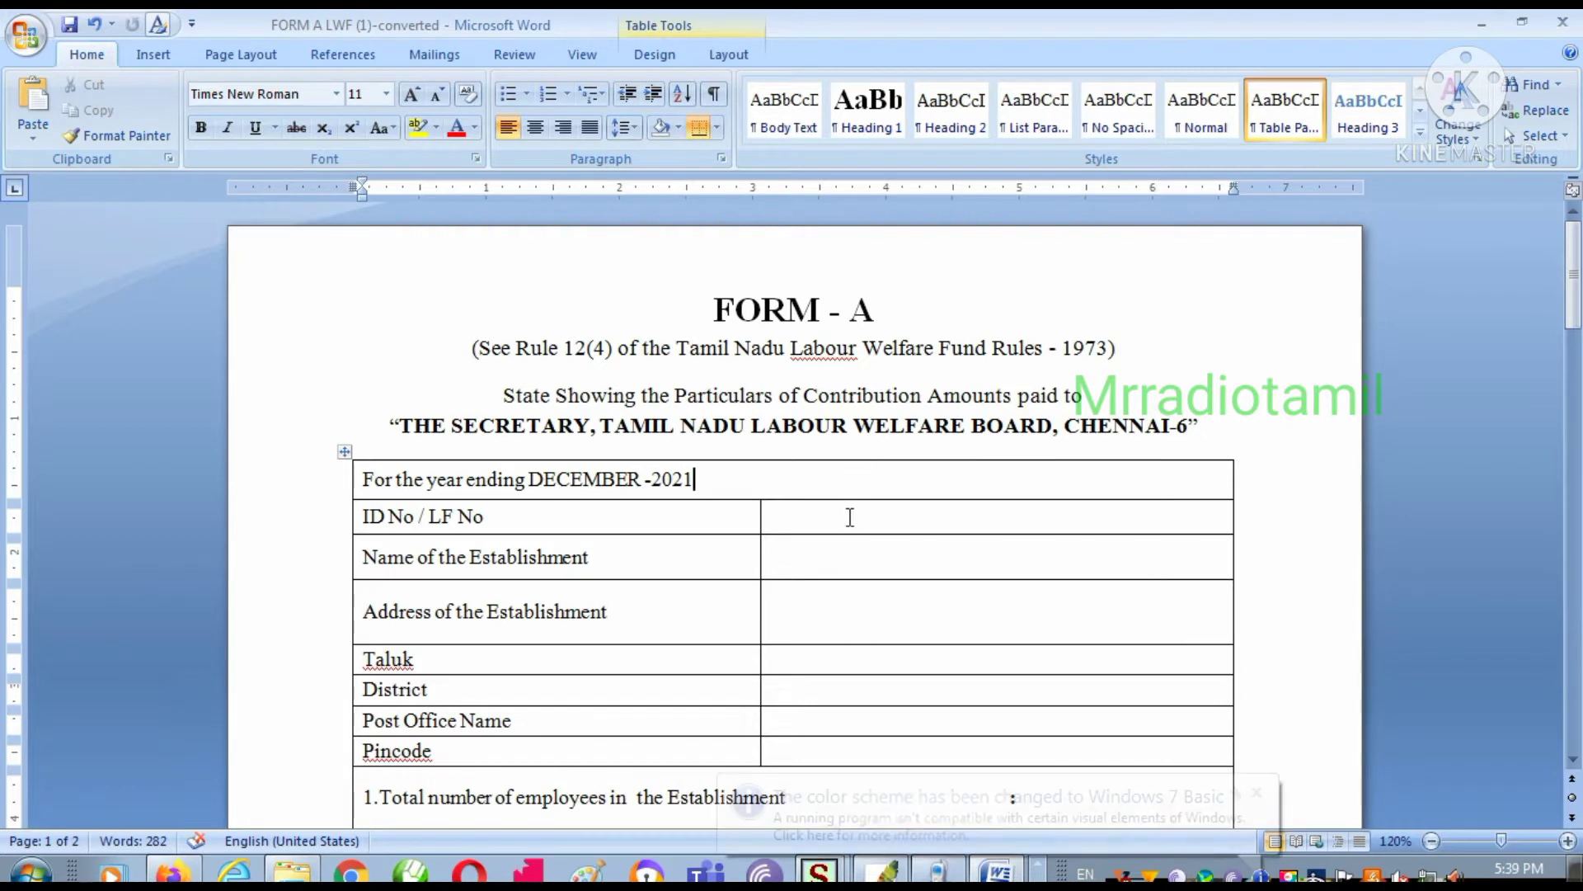
# Step: Enter 100 as January's total number of employees in the Form B wages table
pyautogui.scroll(-3, 926, 495)
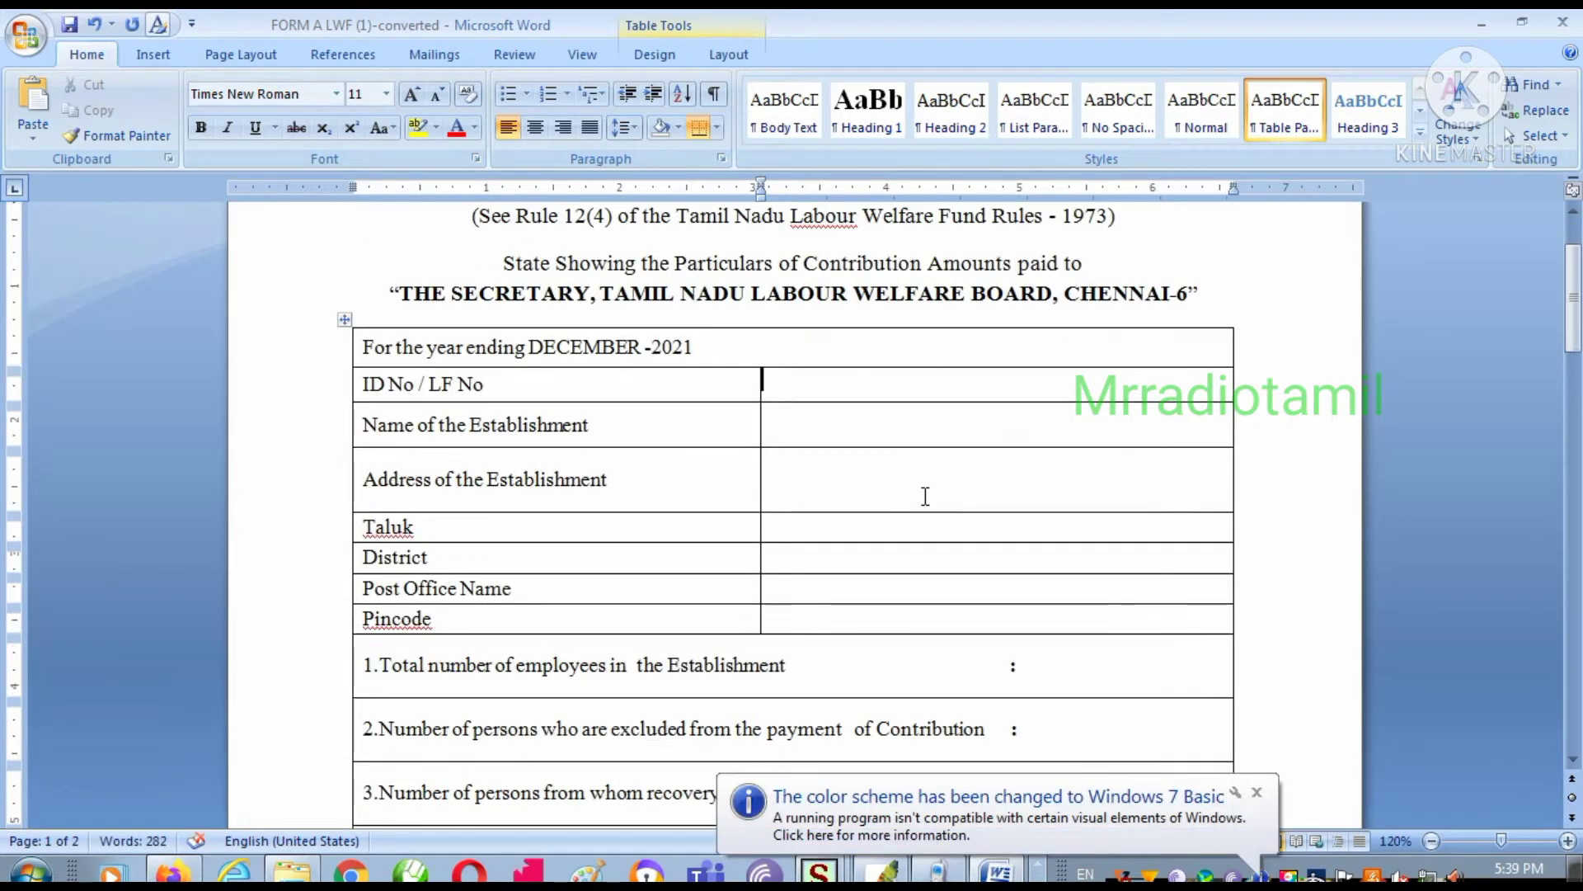
pyautogui.scroll(-6, 925, 495)
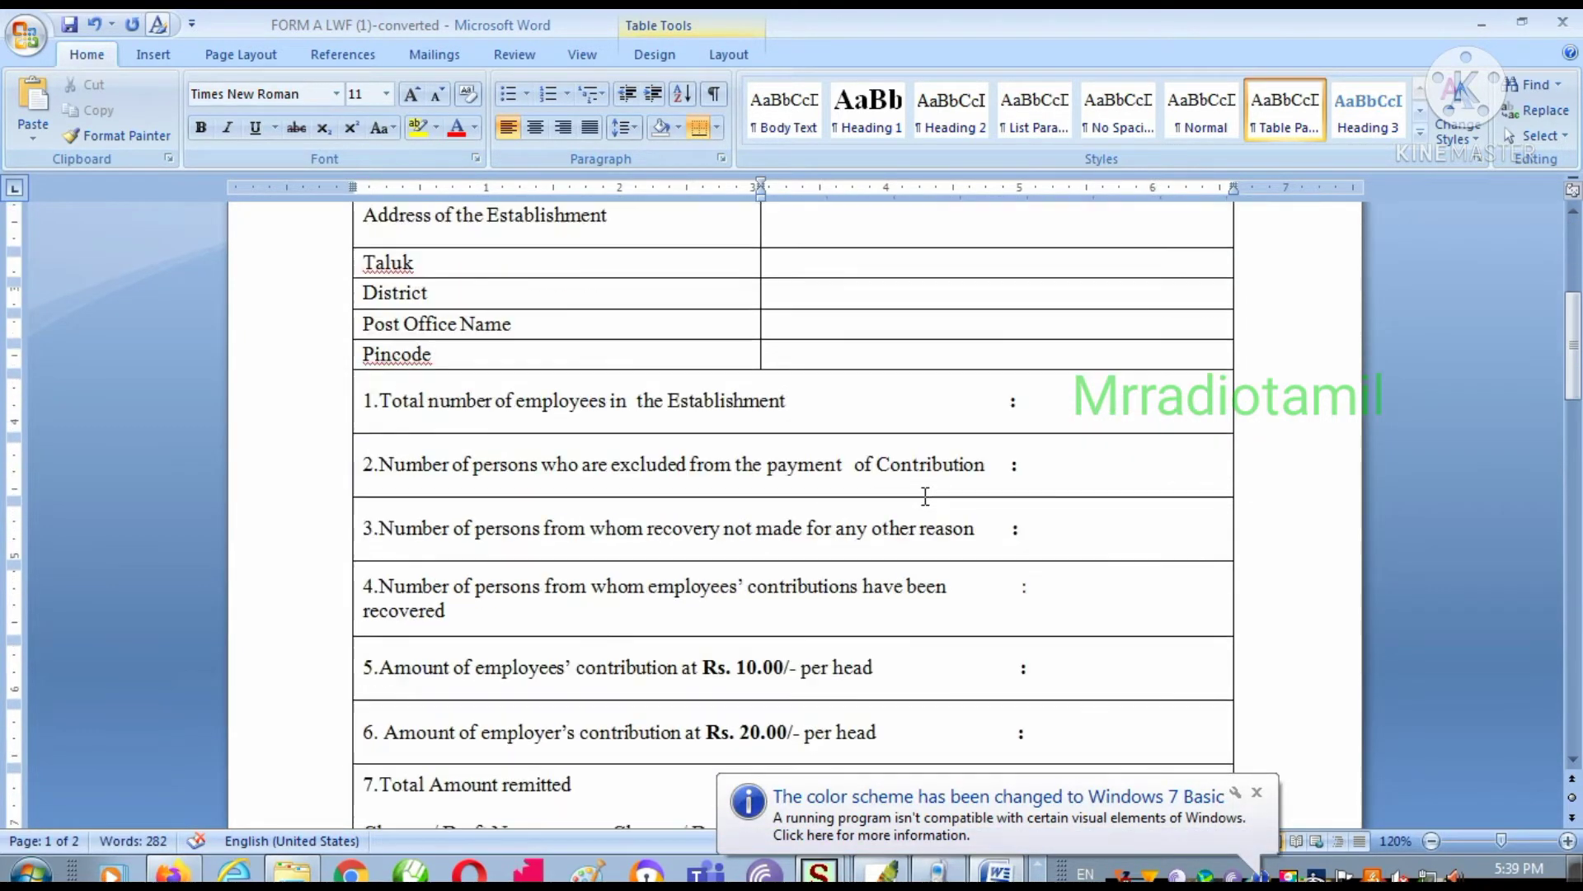
pyautogui.scroll(-11, 926, 496)
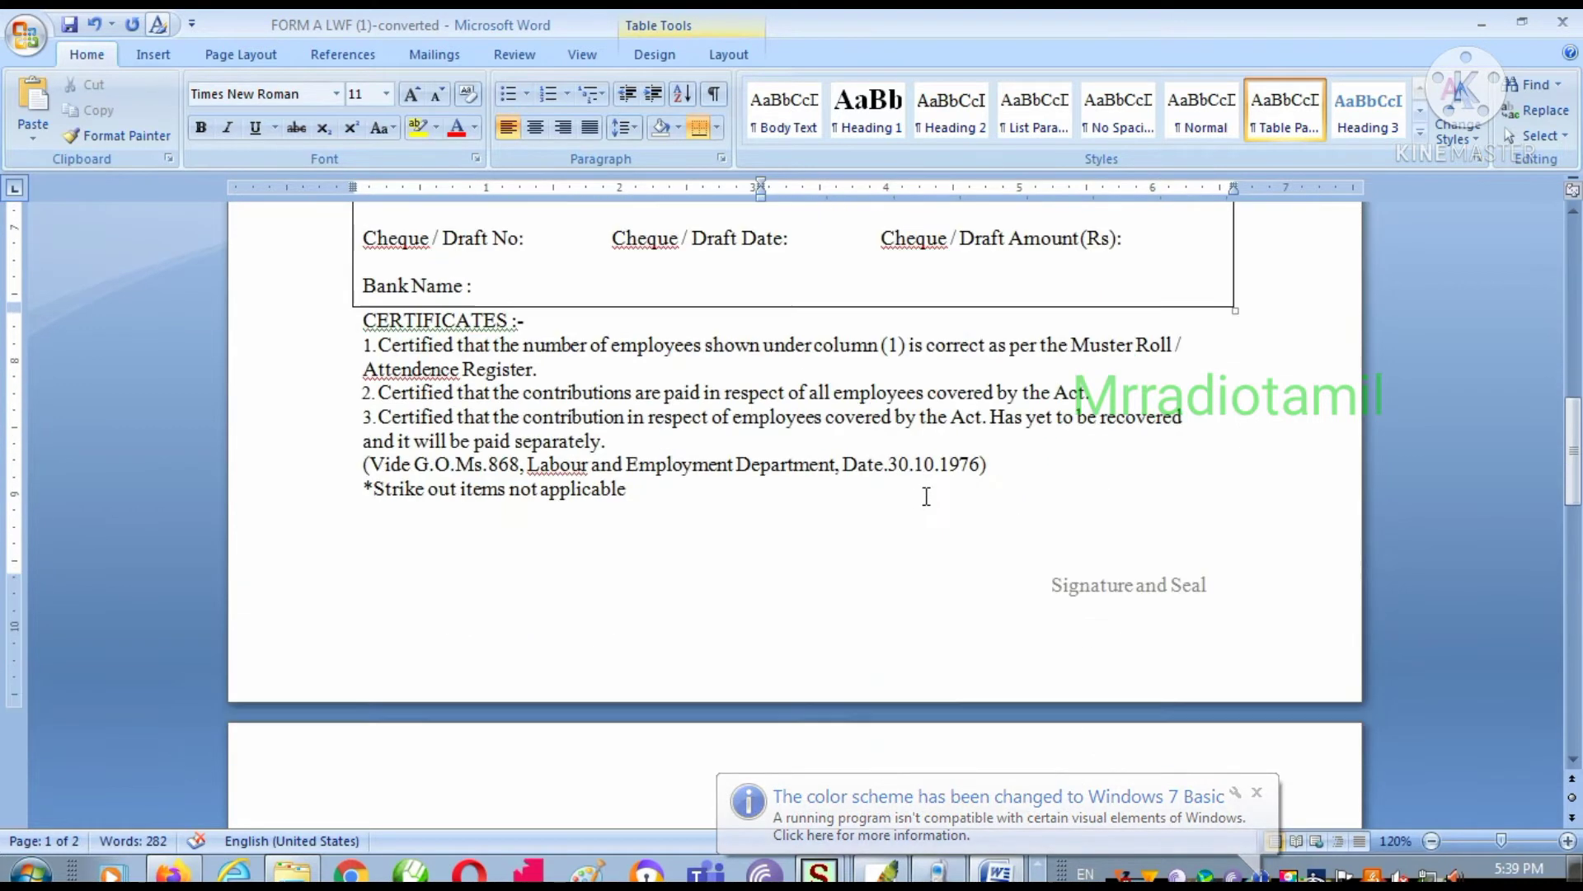
pyautogui.scroll(-6, 926, 496)
pyautogui.click(544, 537)
pyautogui.scroll(-1, 946, 608)
pyautogui.write('100')
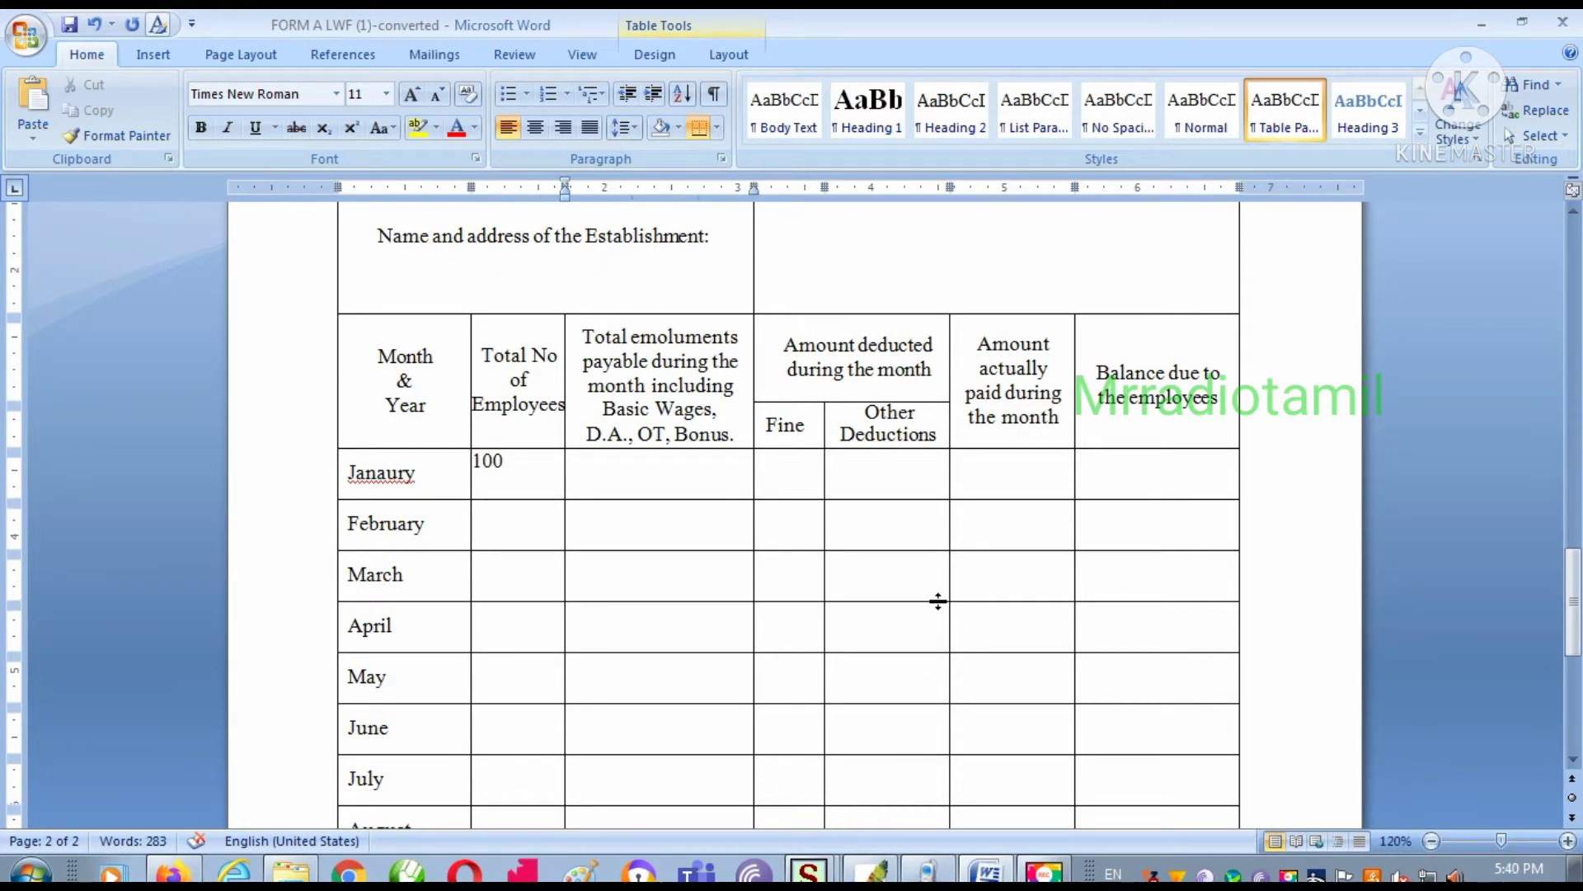
pyautogui.write('105200')
# Step: Fill January's row with 0 fine, 0 other deductions, 105200 paid and NIL balance
pyautogui.press('Tab')
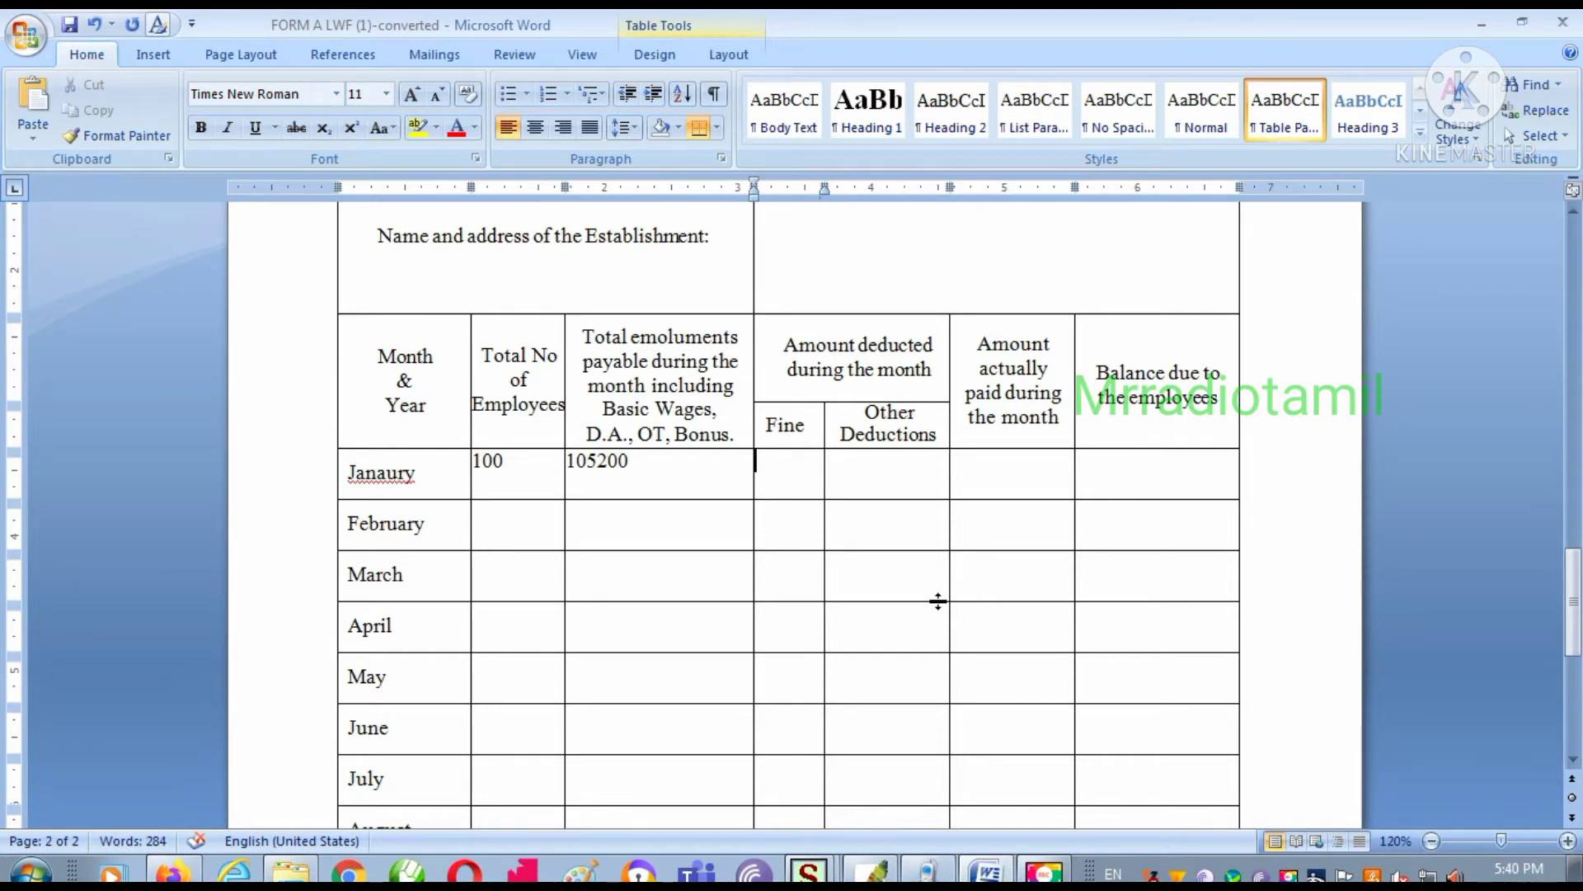
pyautogui.write('0')
pyautogui.press('Tab')
pyautogui.write('0')
pyautogui.press('Tab')
pyautogui.write('105200')
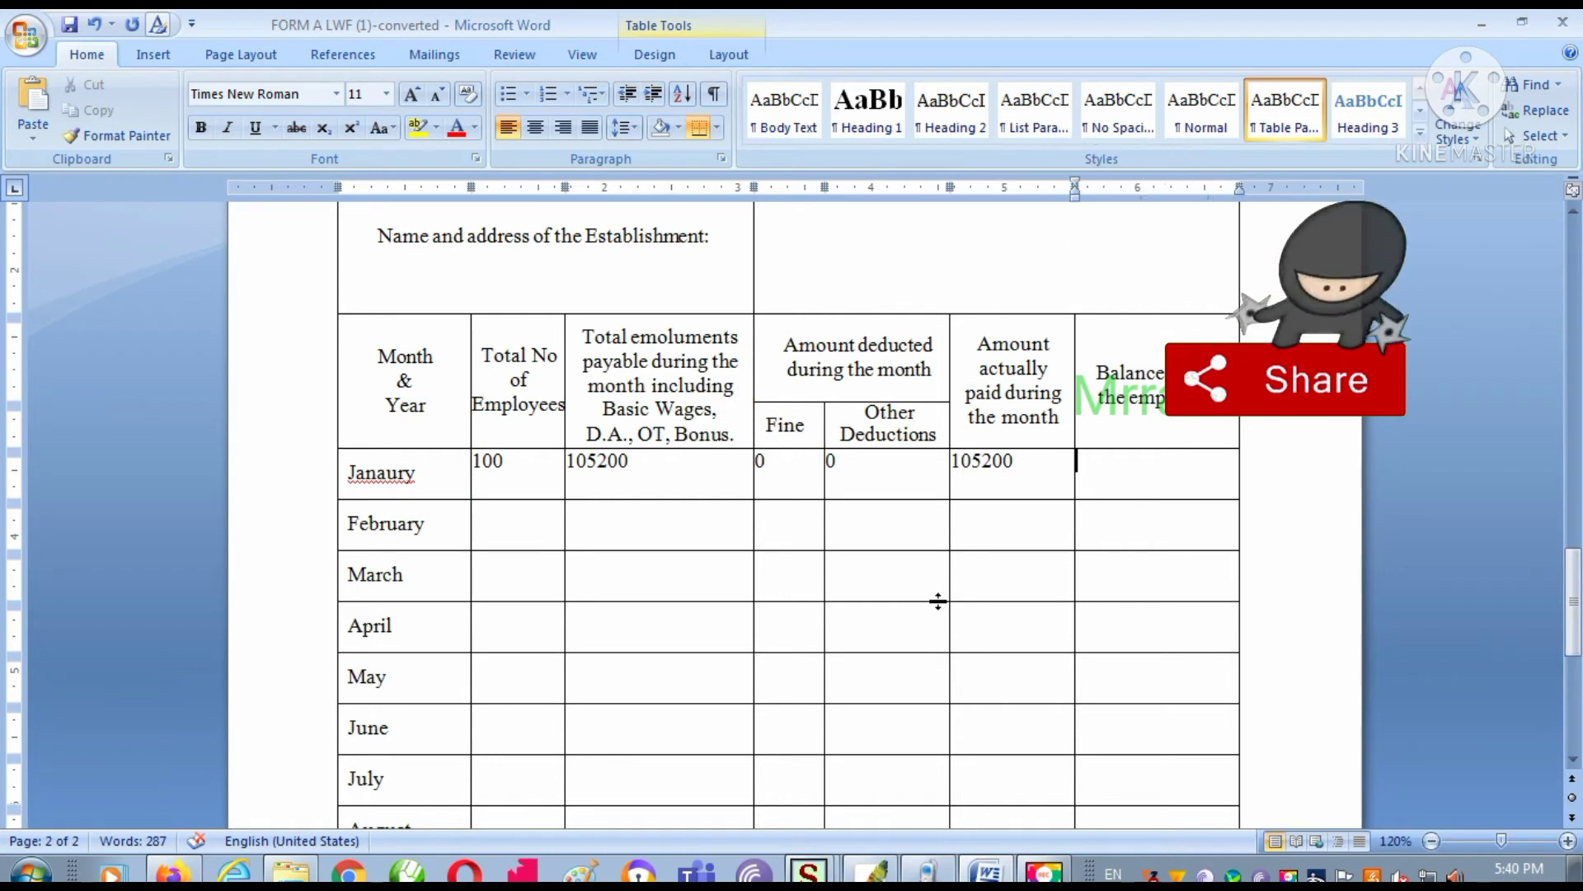
pyautogui.press('Tab')
pyautogui.write('NIL')
# Step: Enter February's row with 150 employees and 20000 total emoluments
pyautogui.press('Tab')
pyautogui.press('Tab')
pyautogui.write('150')
pyautogui.press('Tab')
pyautogui.write('20000')
pyautogui.press('Left')
pyautogui.press('Left')
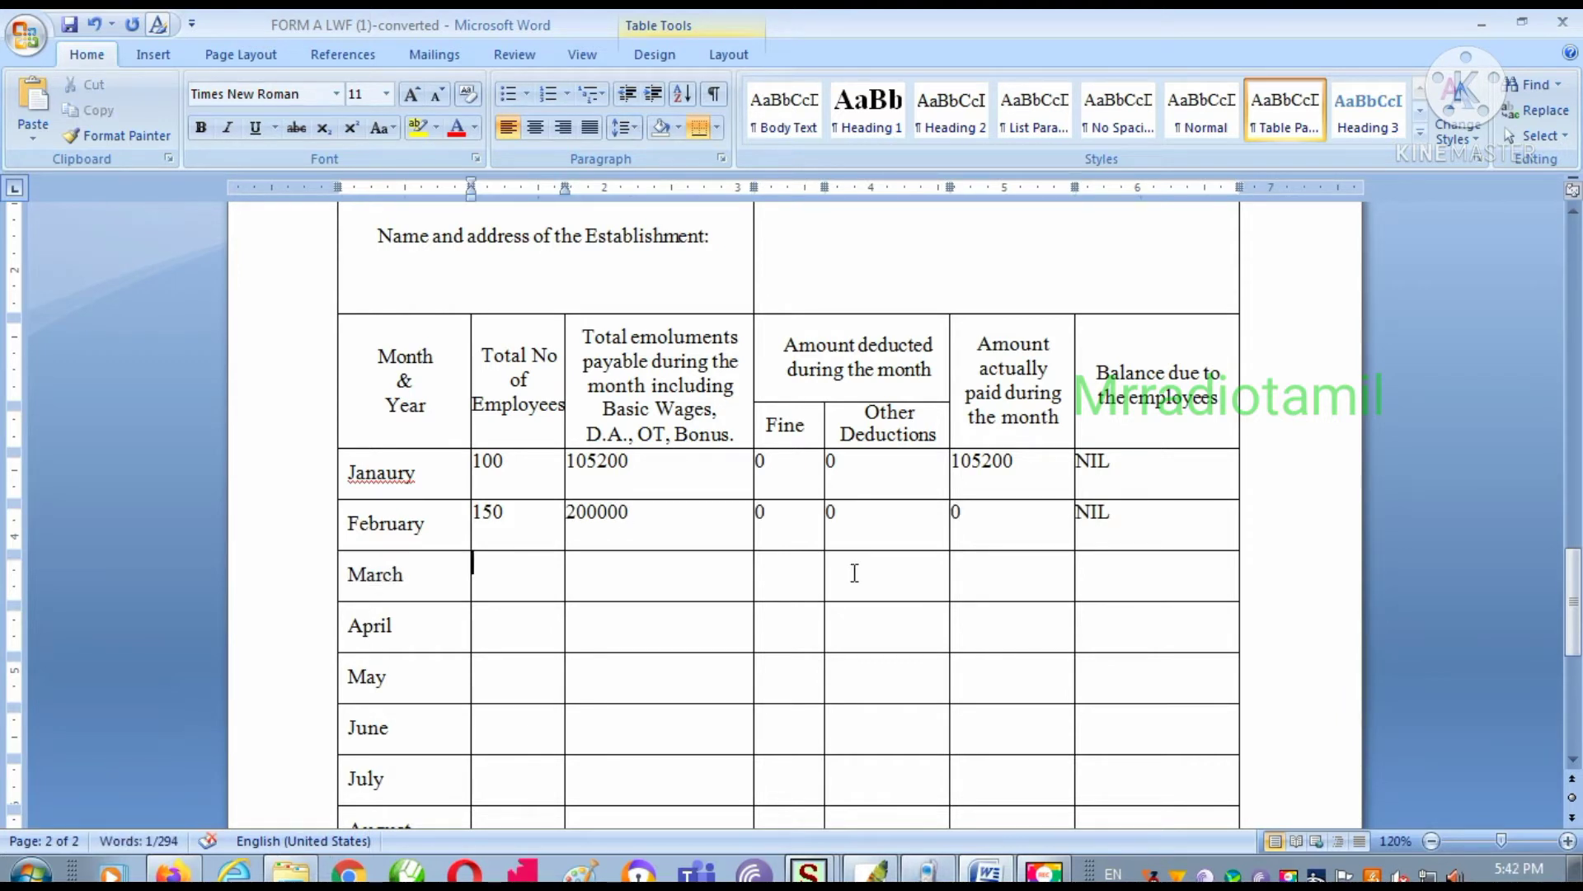
pyautogui.press('Tab')
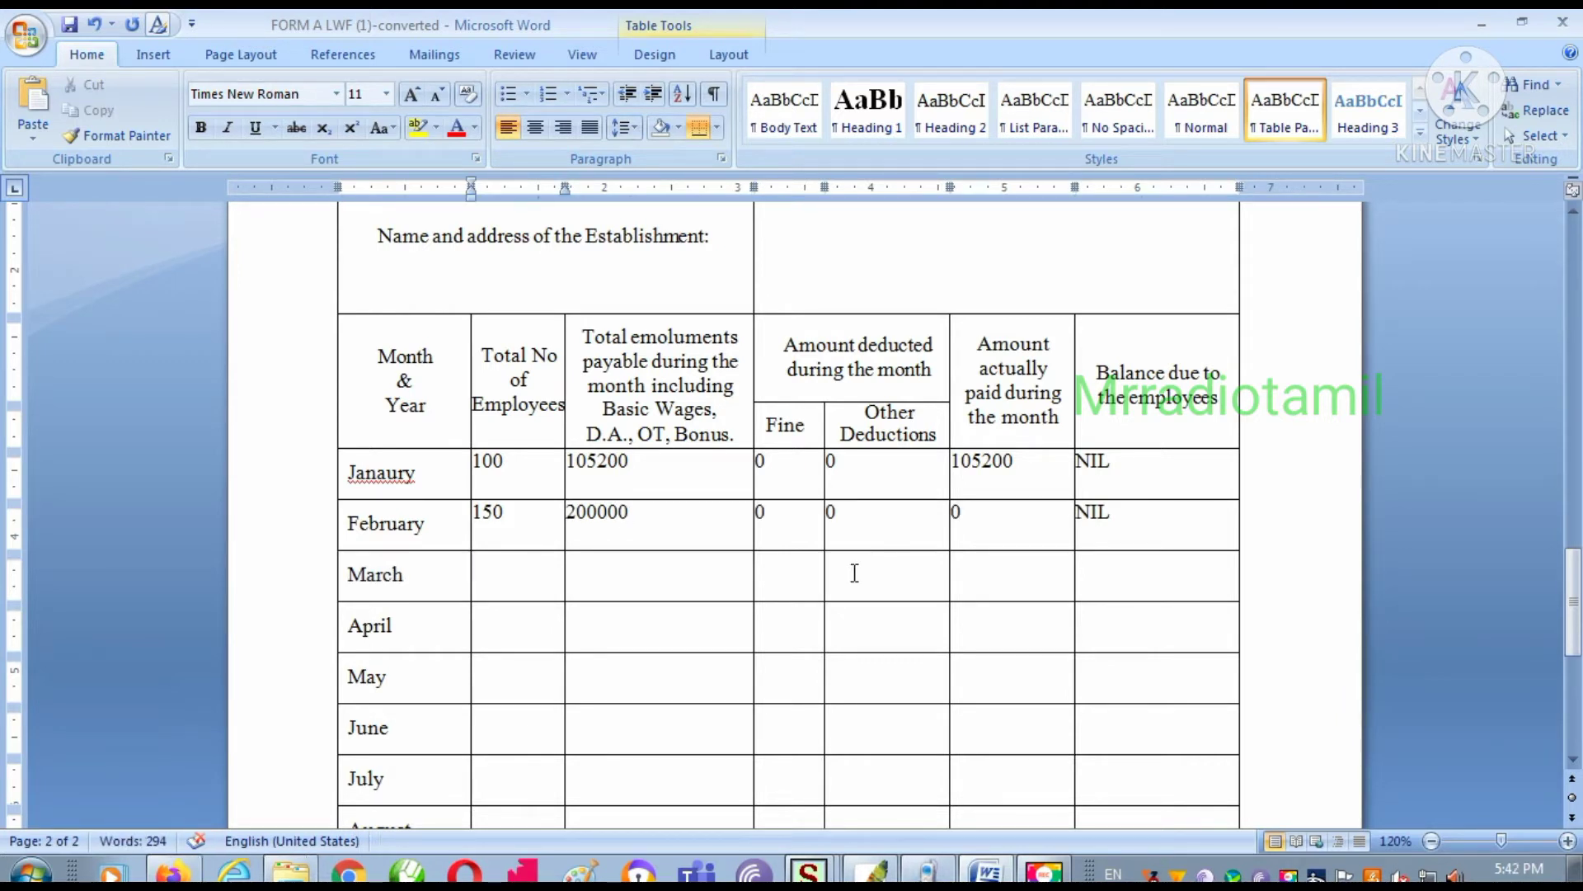
# Step: Fill October's row with 200 employees, 30000 wages, 0 deductions and NIL
pyautogui.press('Down')
pyautogui.press('Down')
pyautogui.press('Down')
pyautogui.press('Down')
pyautogui.press('Down')
pyautogui.press('Down')
pyautogui.press('Down')
pyautogui.write('200')
pyautogui.press('Tab')
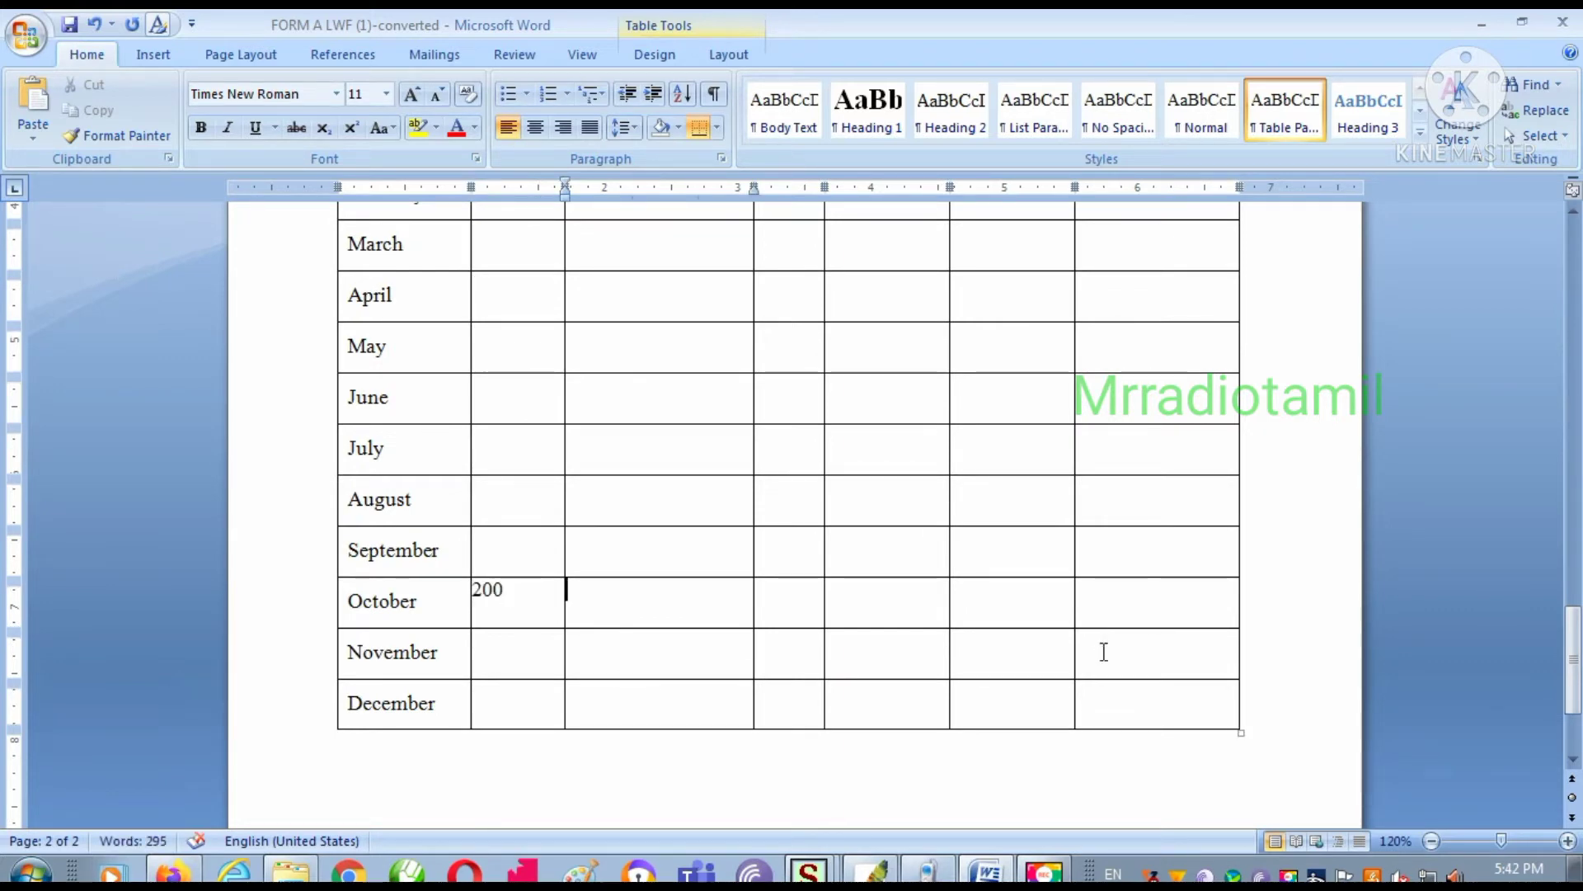
pyautogui.scroll(5, 817, 809)
pyautogui.scroll(-3, 818, 808)
pyautogui.write('30000')
pyautogui.press('Tab')
pyautogui.write('.')
pyautogui.press('Tab')
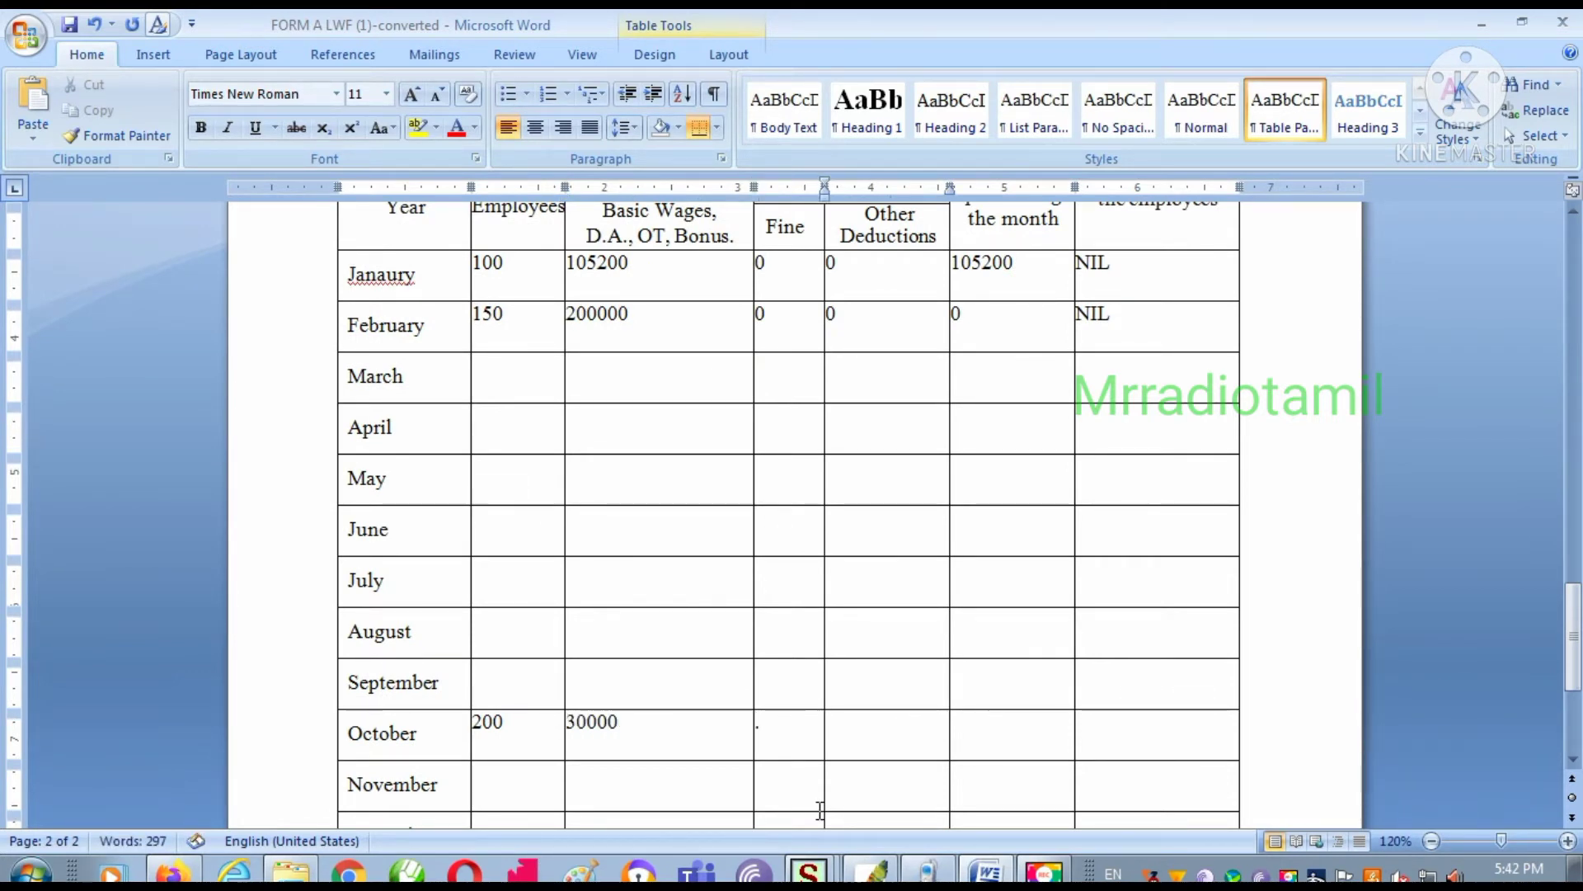
pyautogui.write('0')
pyautogui.press('Tab')
pyautogui.write('30000')
pyautogui.press('Tab')
pyautogui.write('NIL')
pyautogui.press('Return')
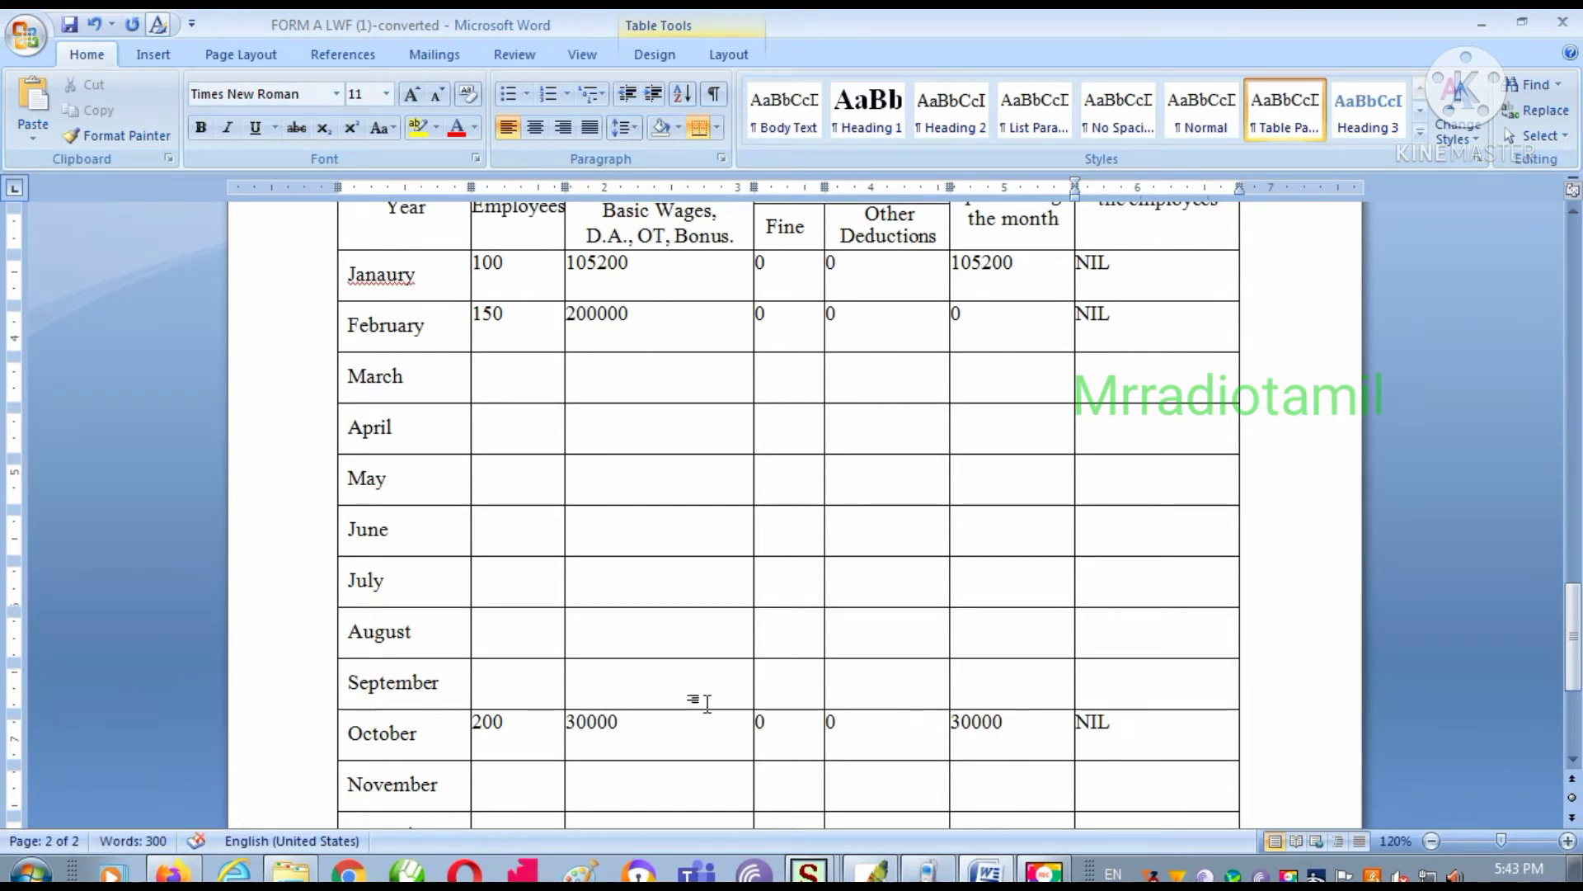
# Step: Begin a note below the table: 'ONLY 25000 BELOW SALARY MEMBER EX'
pyautogui.scroll(-1, 707, 703)
pyautogui.scroll(-4, 707, 704)
pyautogui.click(456, 752)
pyautogui.write('ONLU')
pyautogui.press('BackSpace')
pyautogui.write('Y 25000 B')
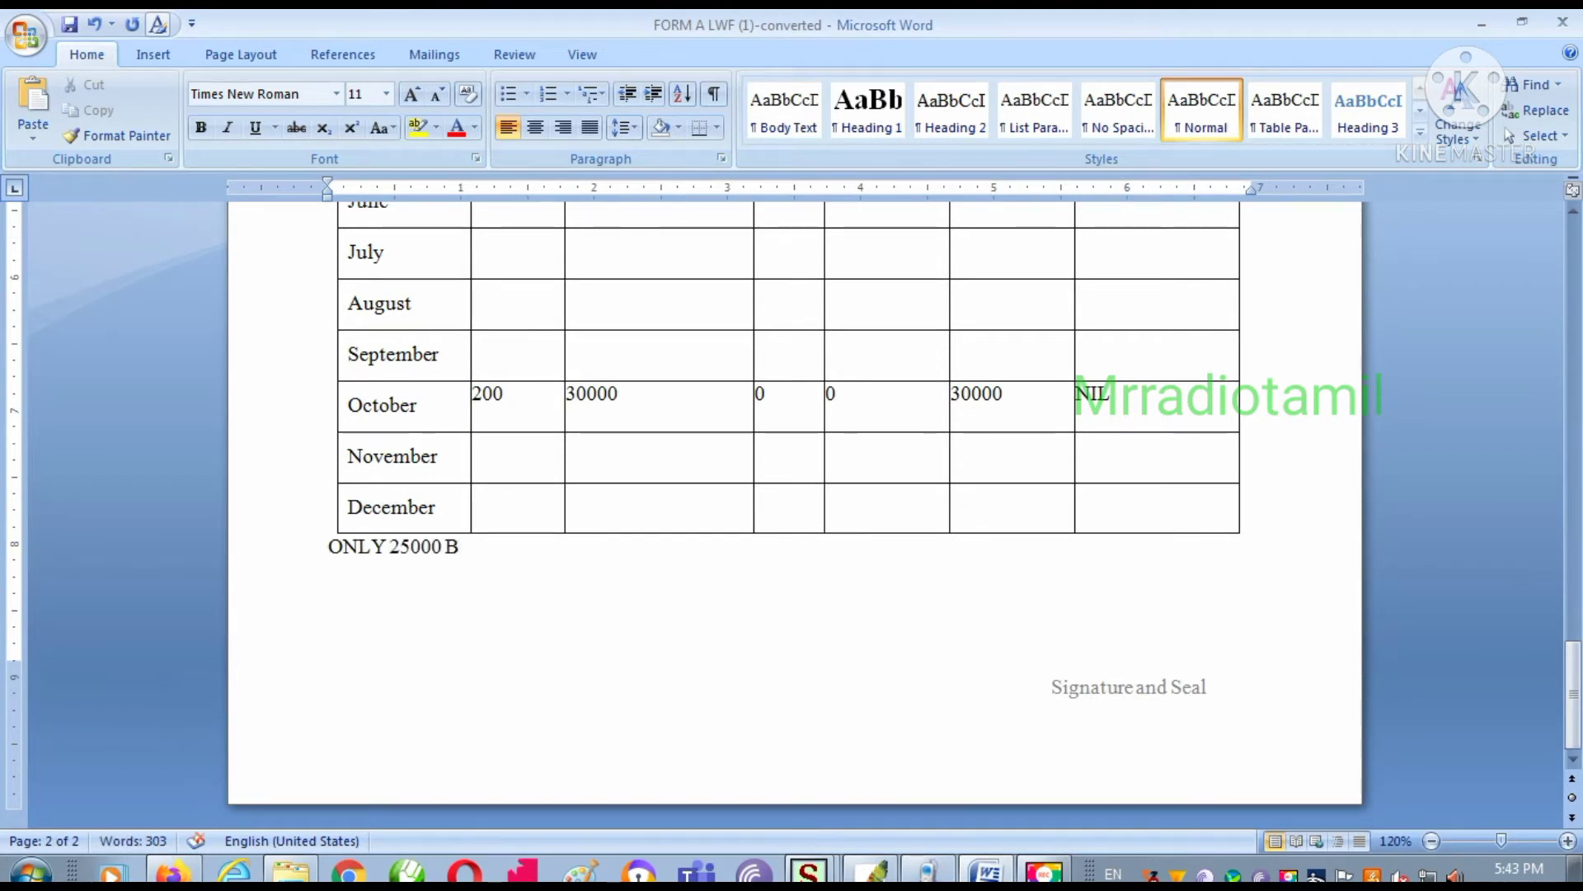
pyautogui.write('ELOW SALARY MEM')
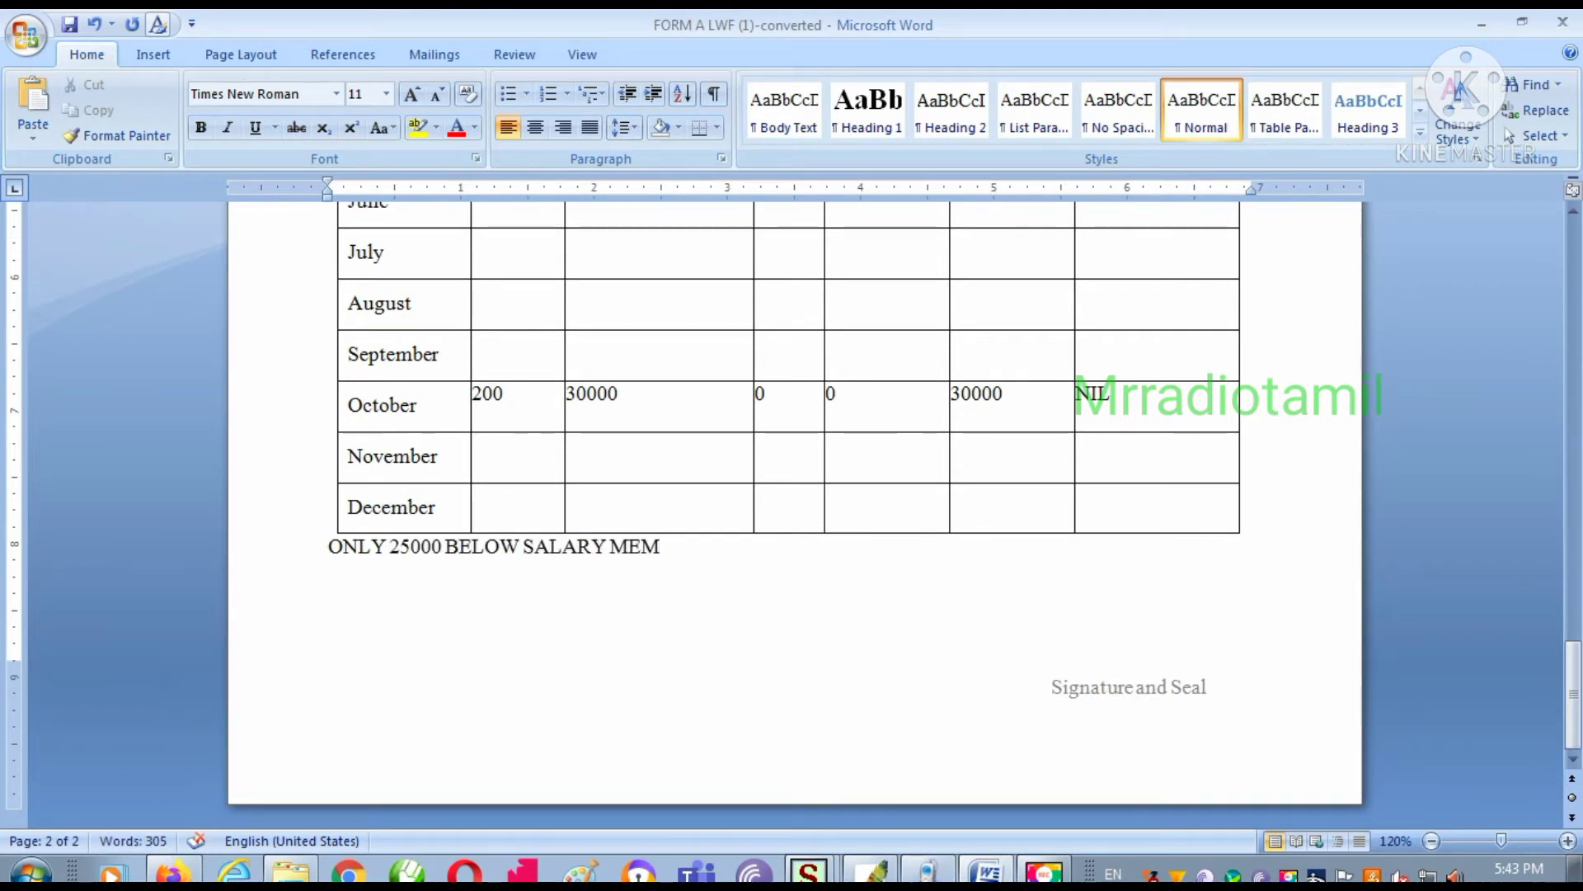
pyautogui.write('BER EX')
# Step: Add the note 'OCT TOTAL MEMBER 220 ABOVE 25000 SALARY 20 MEMBER SO YOU PAY ONLY 200 AND REGISTER ENTRY ALSO 200'
pyautogui.press('Return')
pyautogui.write('OCT 220')
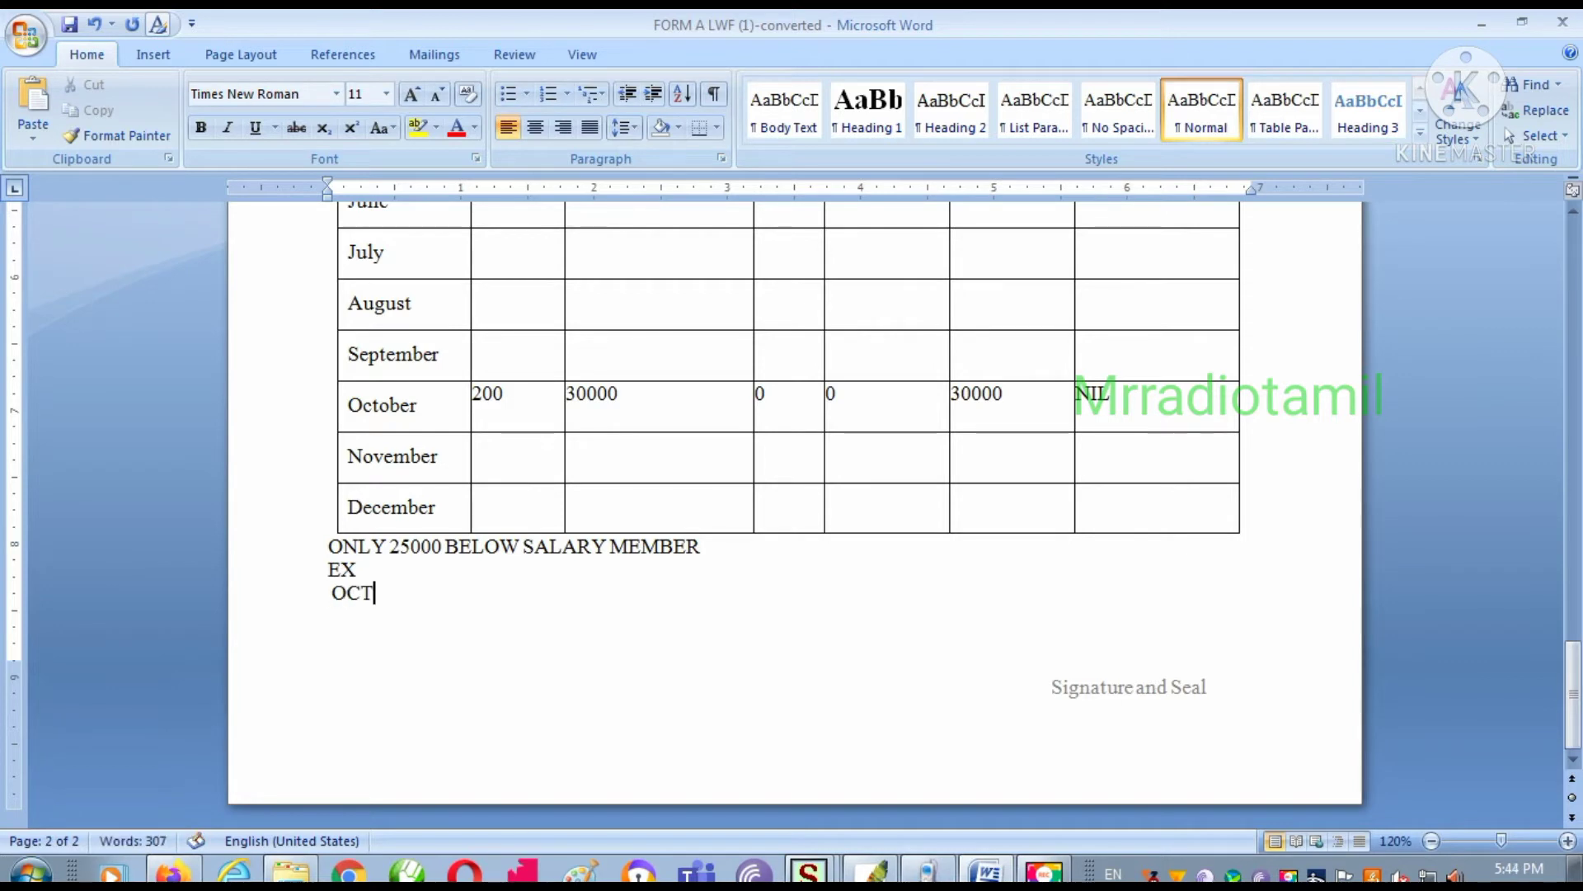
pyautogui.press('Left')
pyautogui.press('Left')
pyautogui.press('Left')
pyautogui.write('TOTAL MEMBER')
pyautogui.press('End')
pyautogui.write('ABOV')
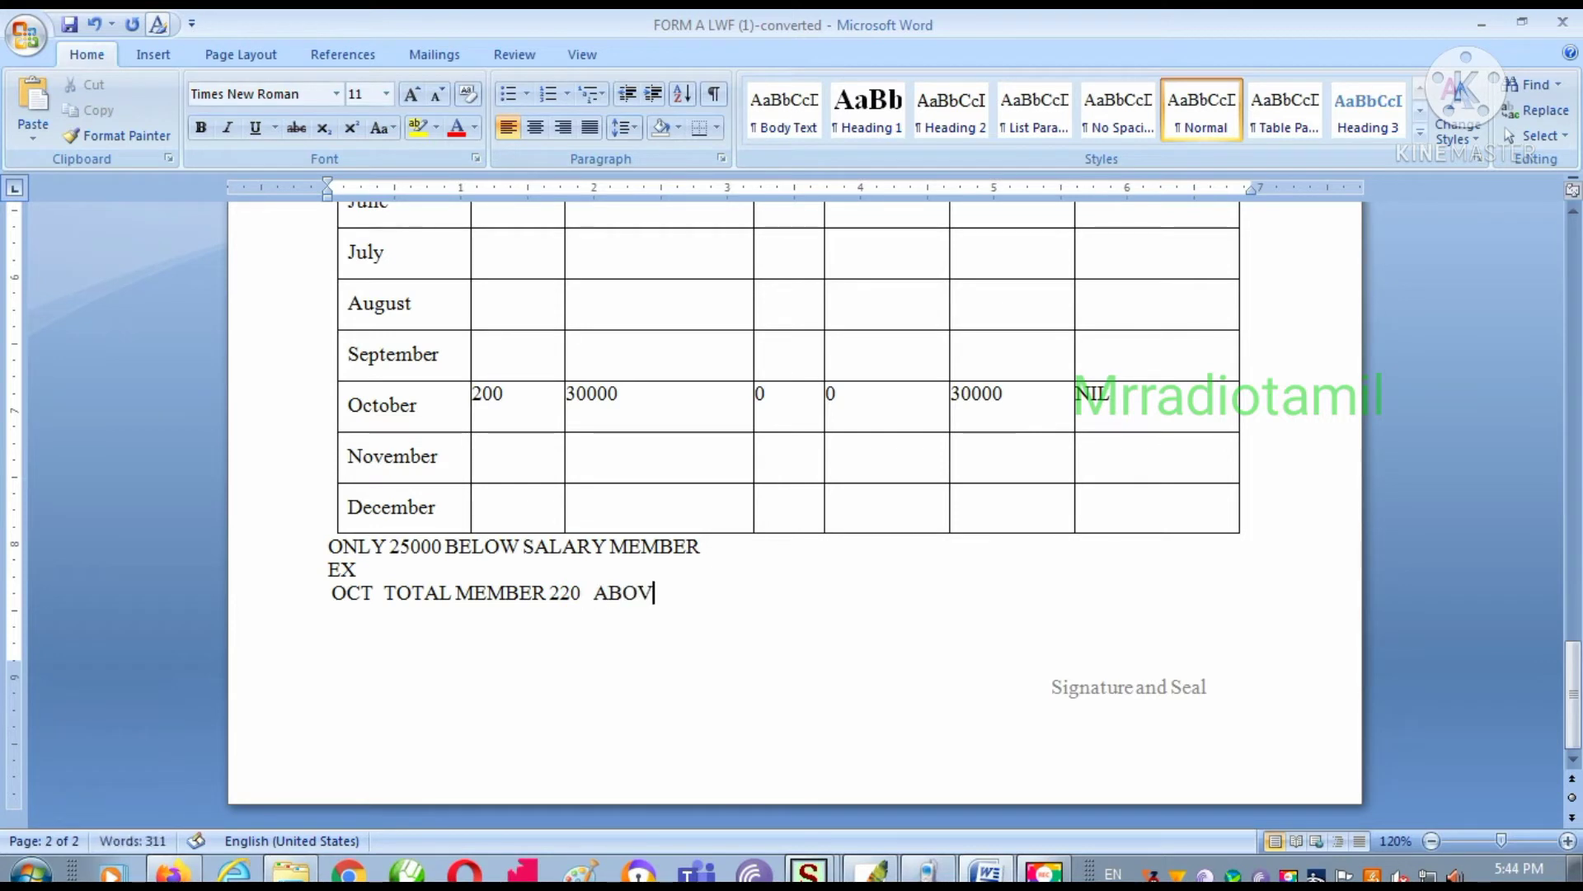
pyautogui.write('E 25000 SALARY')
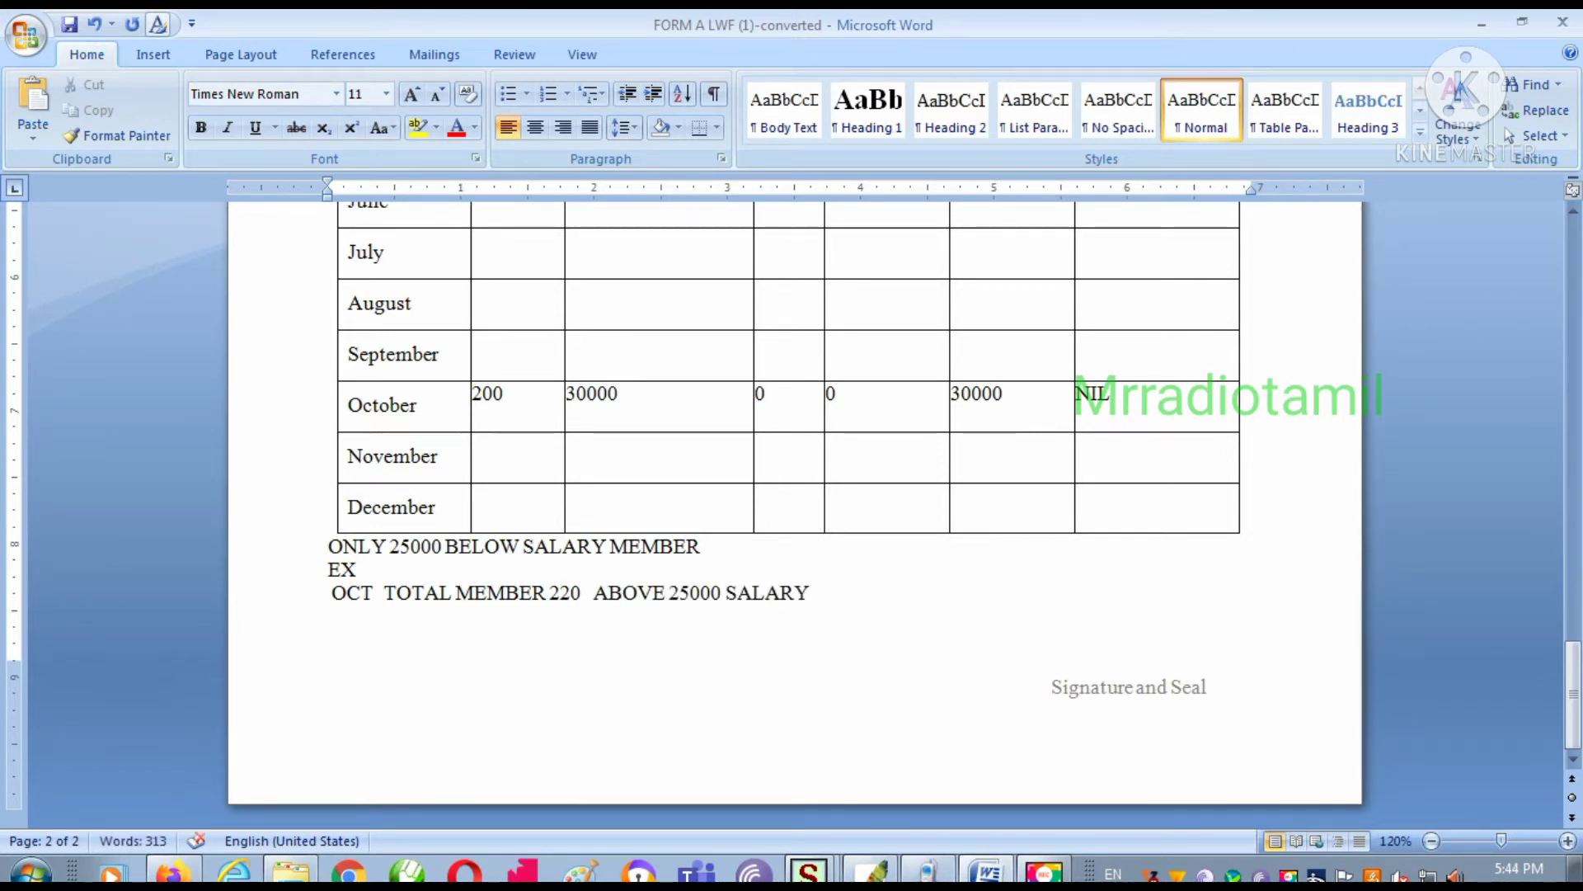
pyautogui.write(' 20 MEMBER')
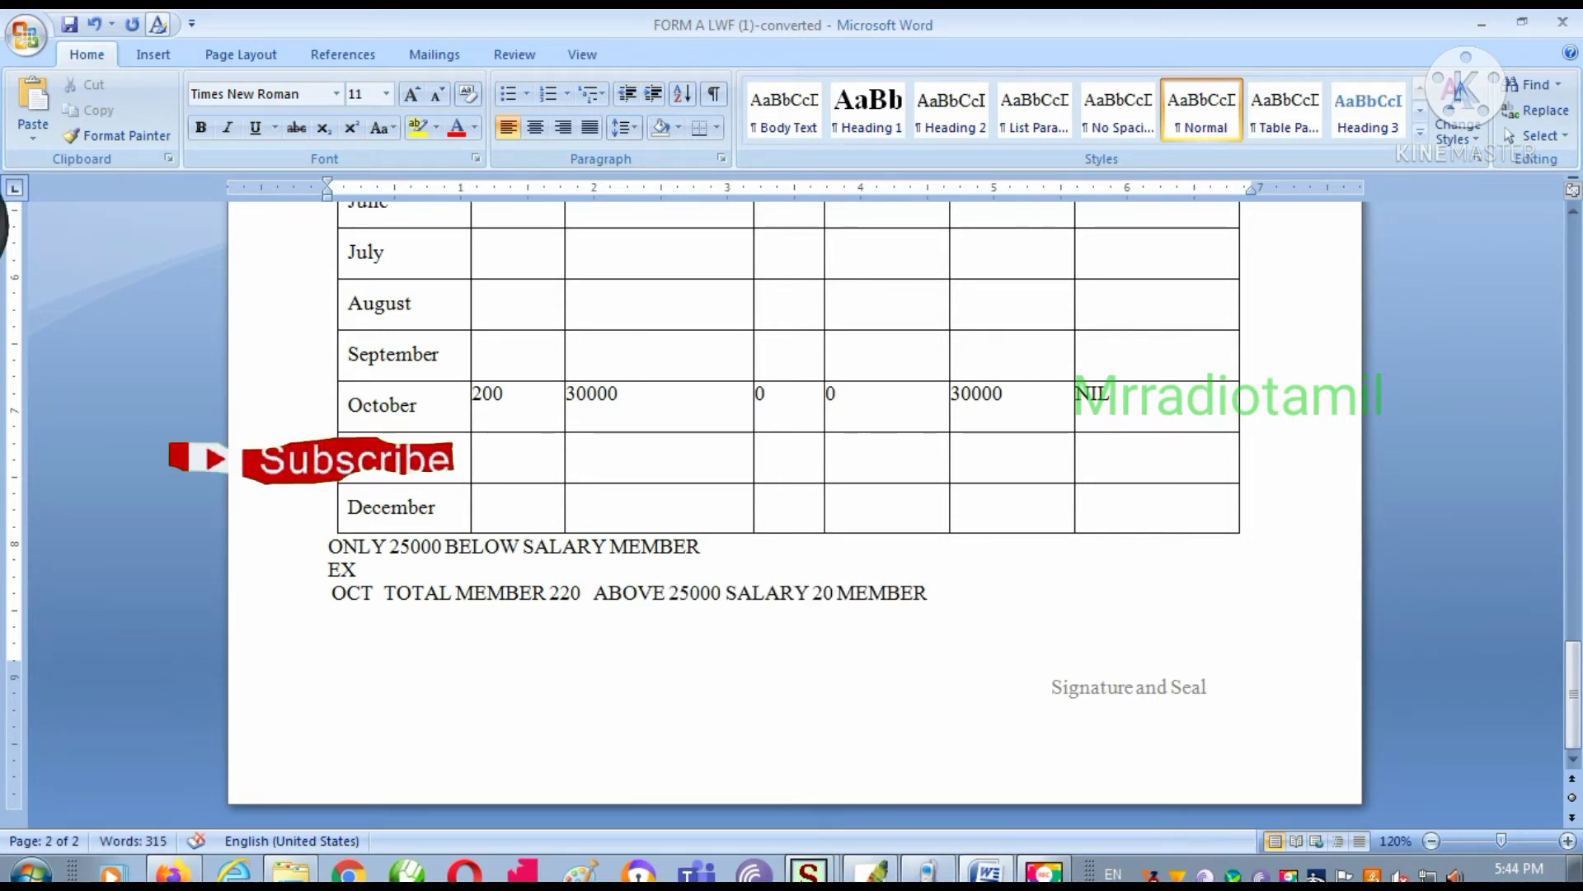
pyautogui.write(' SO YOU PAY ONL')
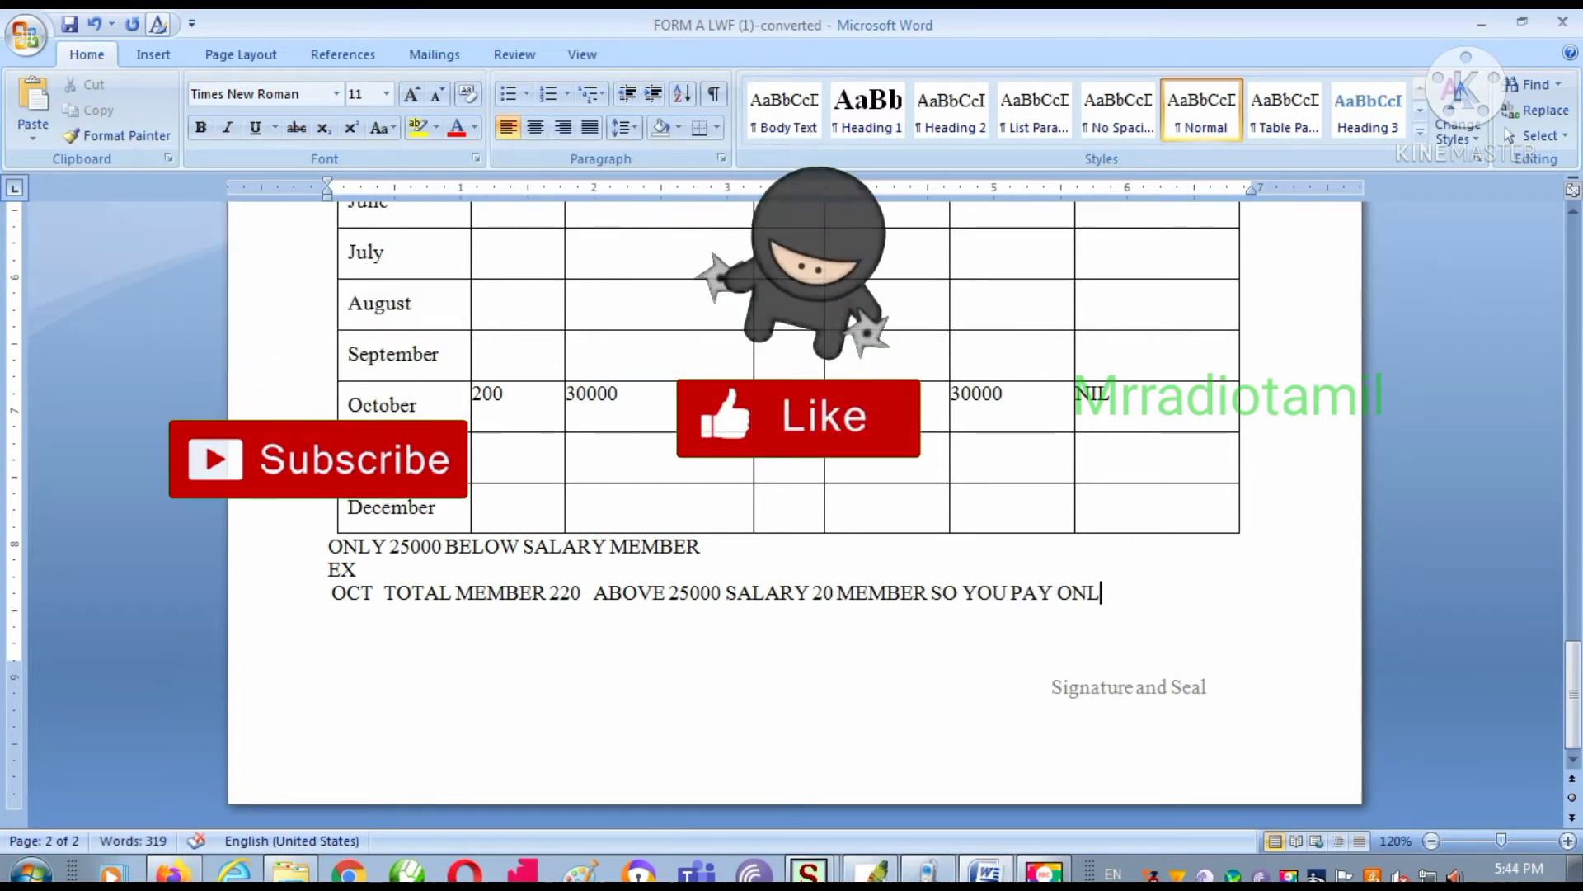
pyautogui.write('Y 200')
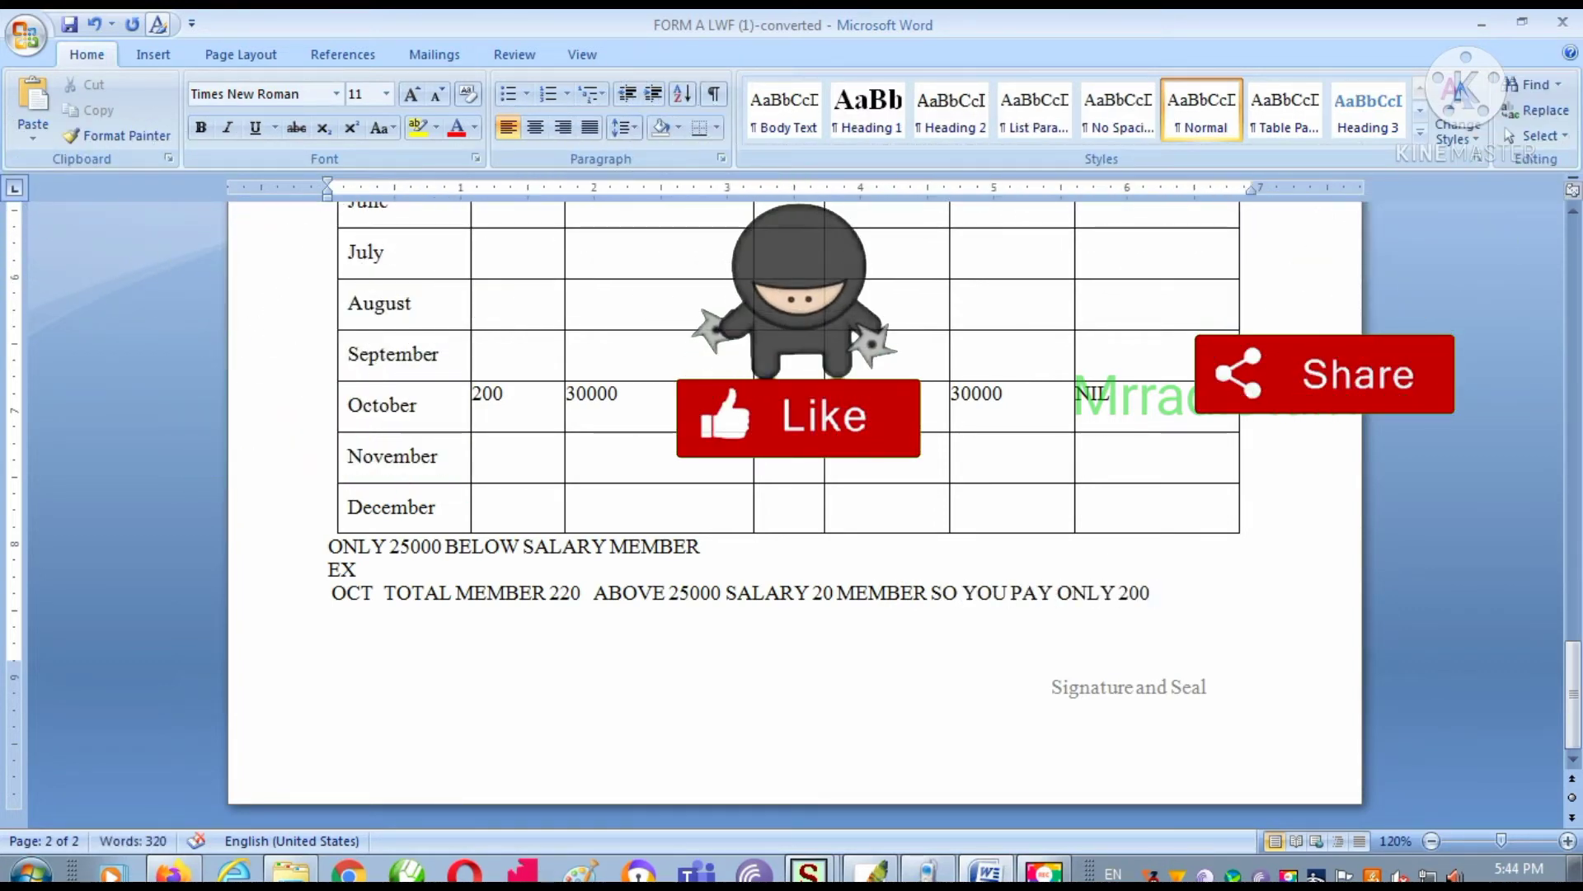
pyautogui.write(' AND REGISTER ENTR')
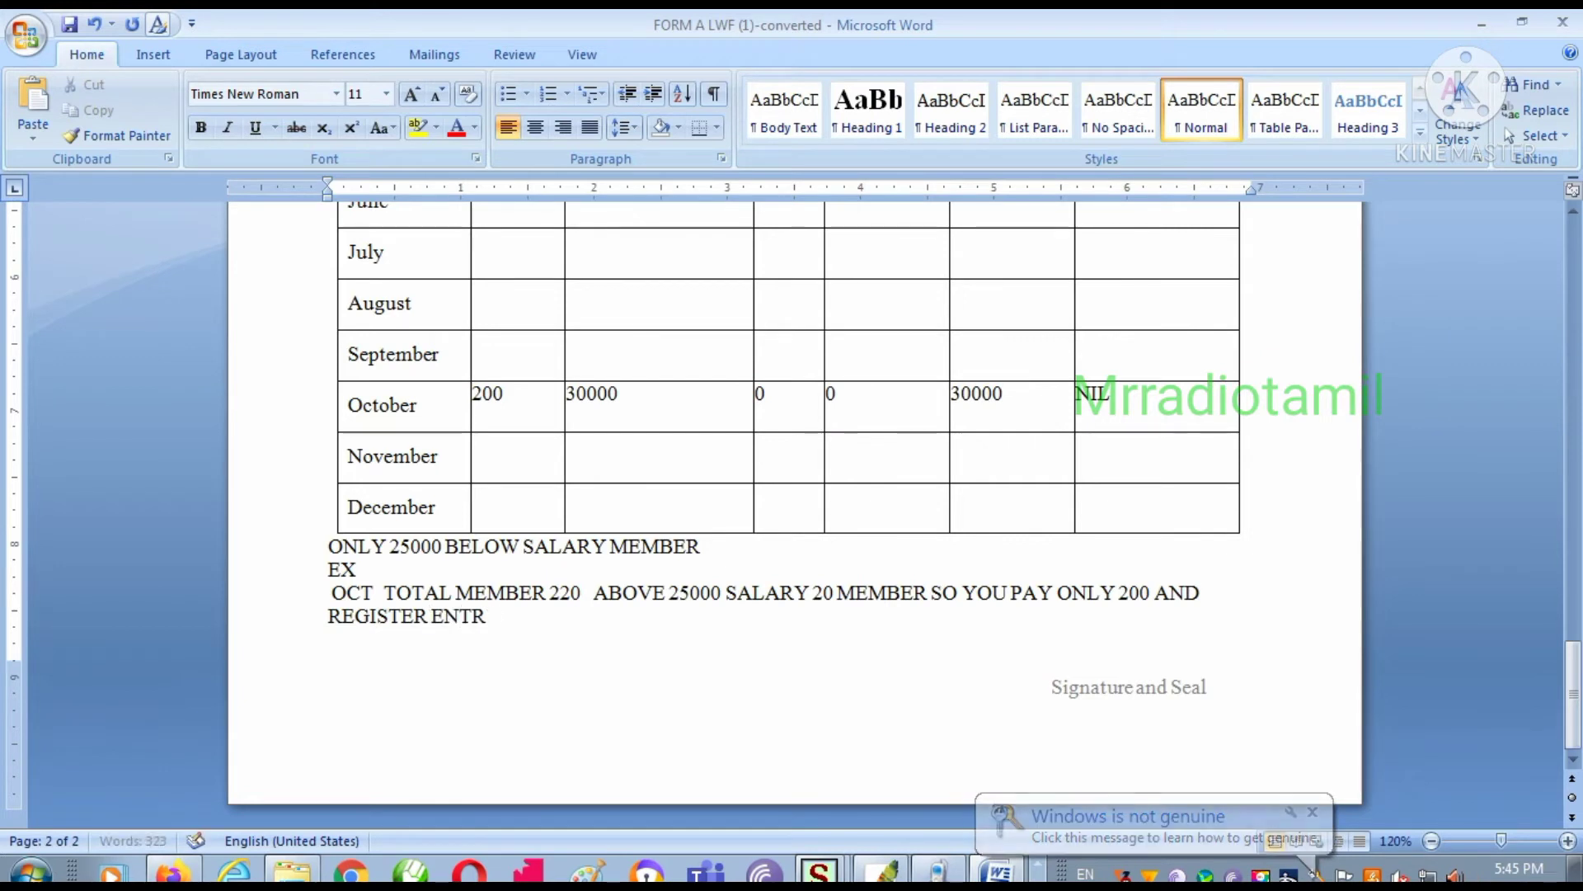
pyautogui.write('Y ALSO 200')
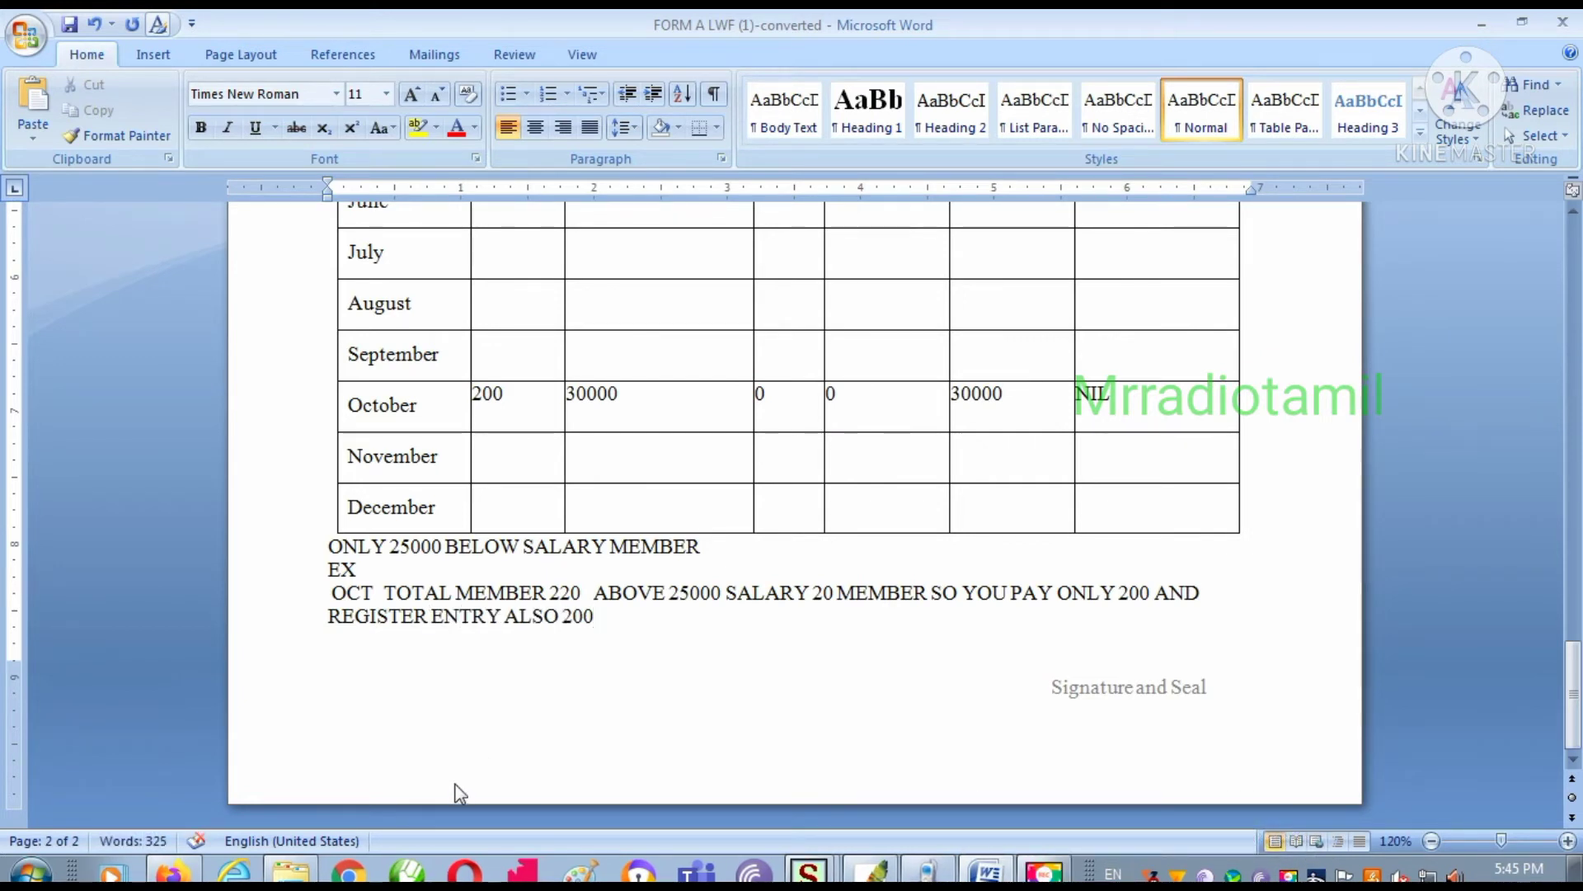
pyautogui.scroll(3, 485, 793)
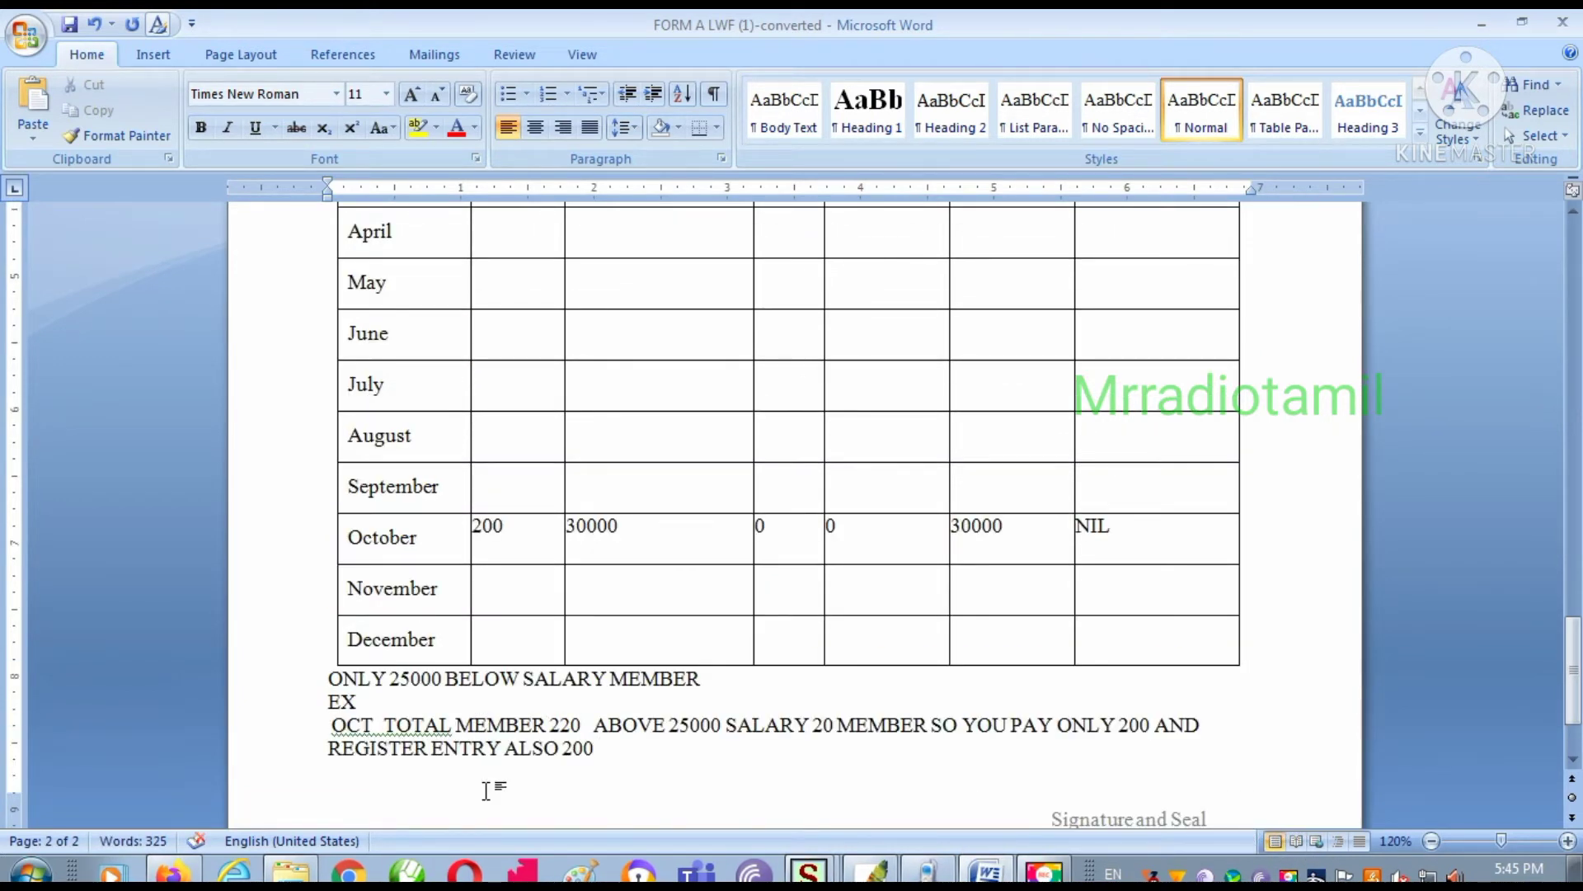
# Step: Enter COMPANY NAME as the Name of the Establishment, leaving ID No blank
pyautogui.scroll(20, 1060, 468)
pyautogui.click(1060, 452)
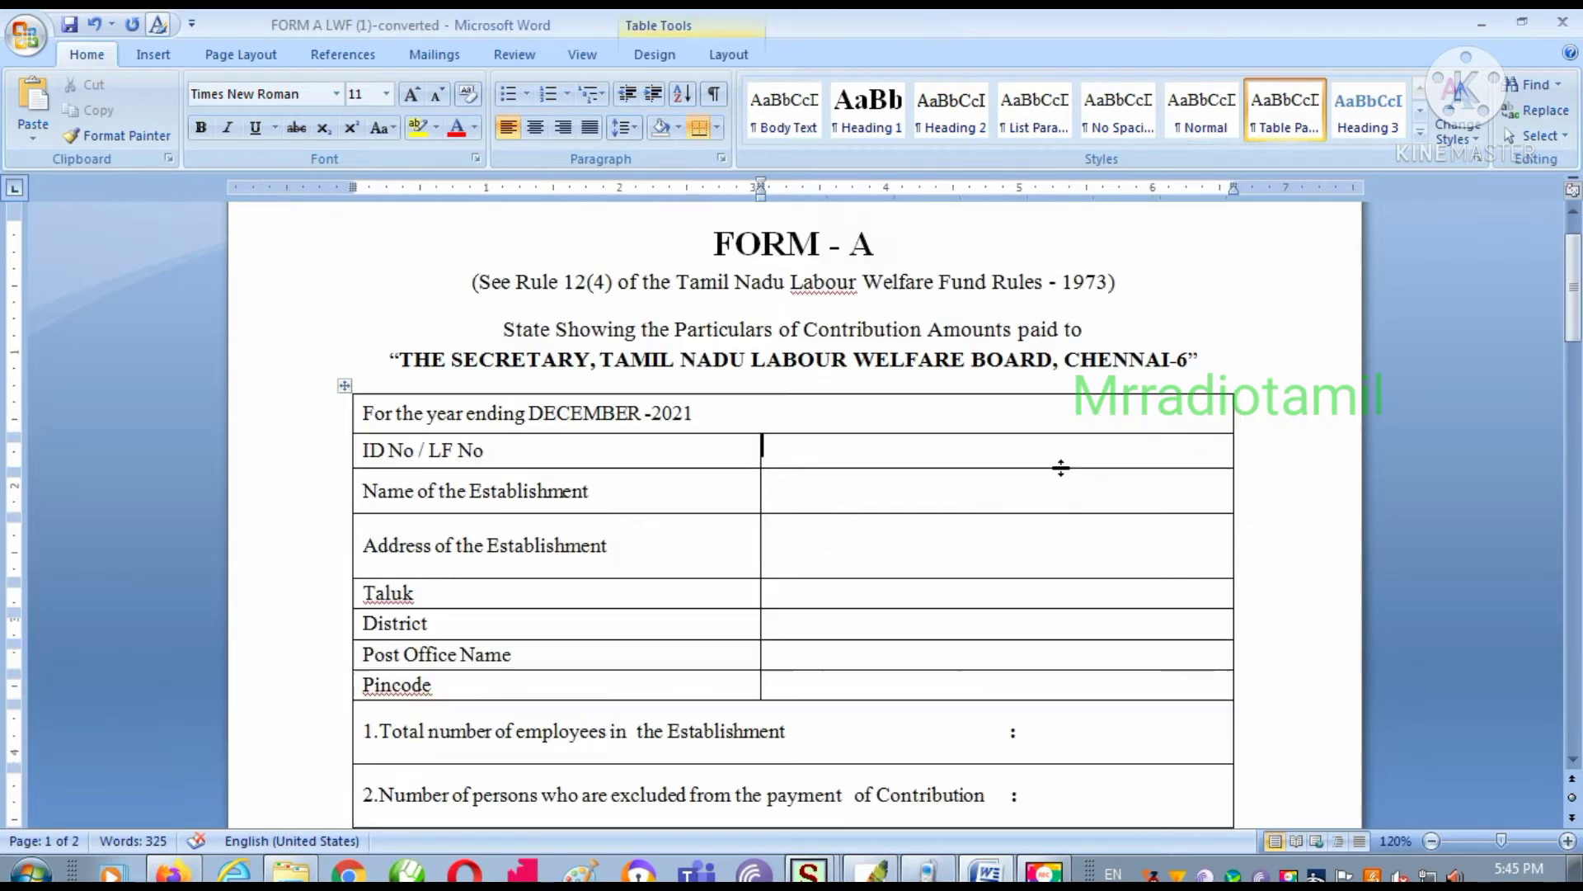
pyautogui.write('COMPAN')
pyautogui.press('BackSpace')
pyautogui.press('BackSpace')
pyautogui.press('BackSpace')
pyautogui.press('BackSpace')
pyautogui.press('Tab')
pyautogui.press('Tab')
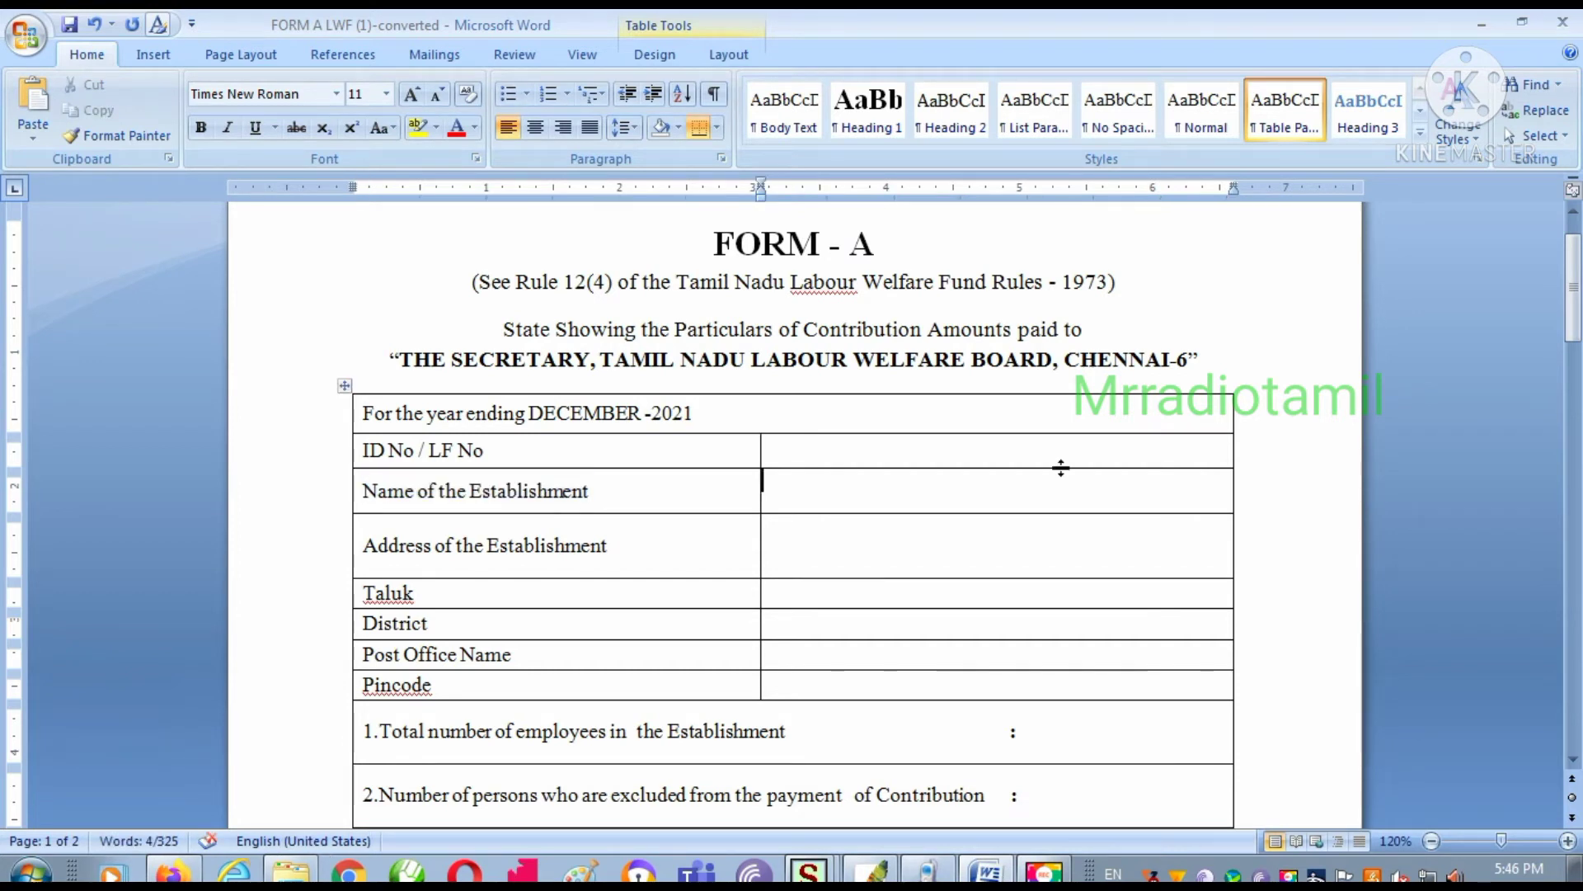
pyautogui.write('COMPANY ')
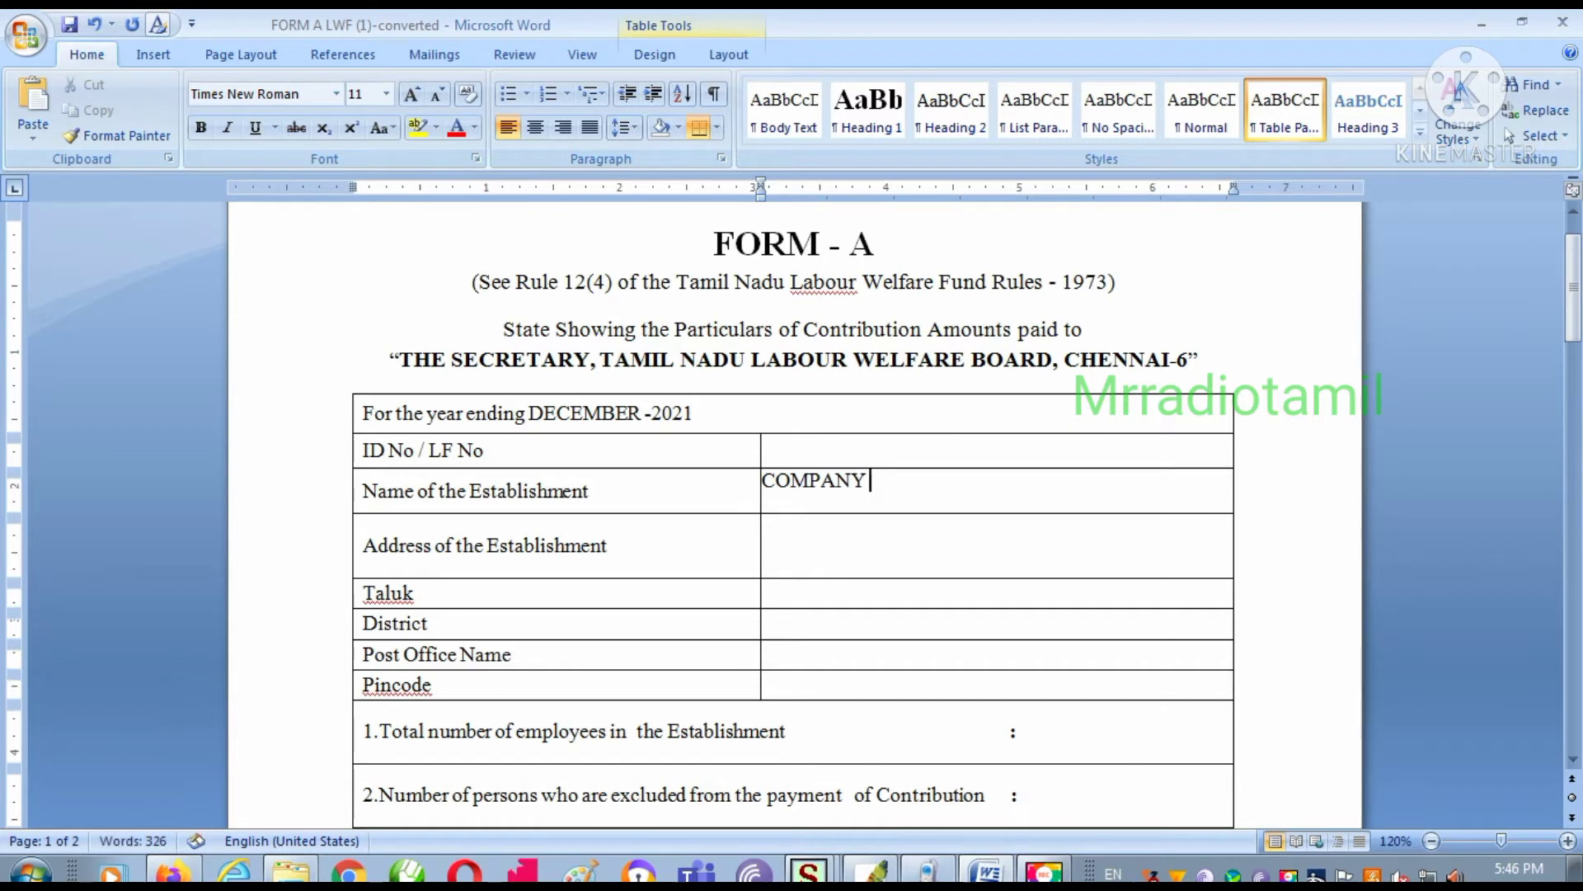
pyautogui.write('NAME')
pyautogui.press('Tab')
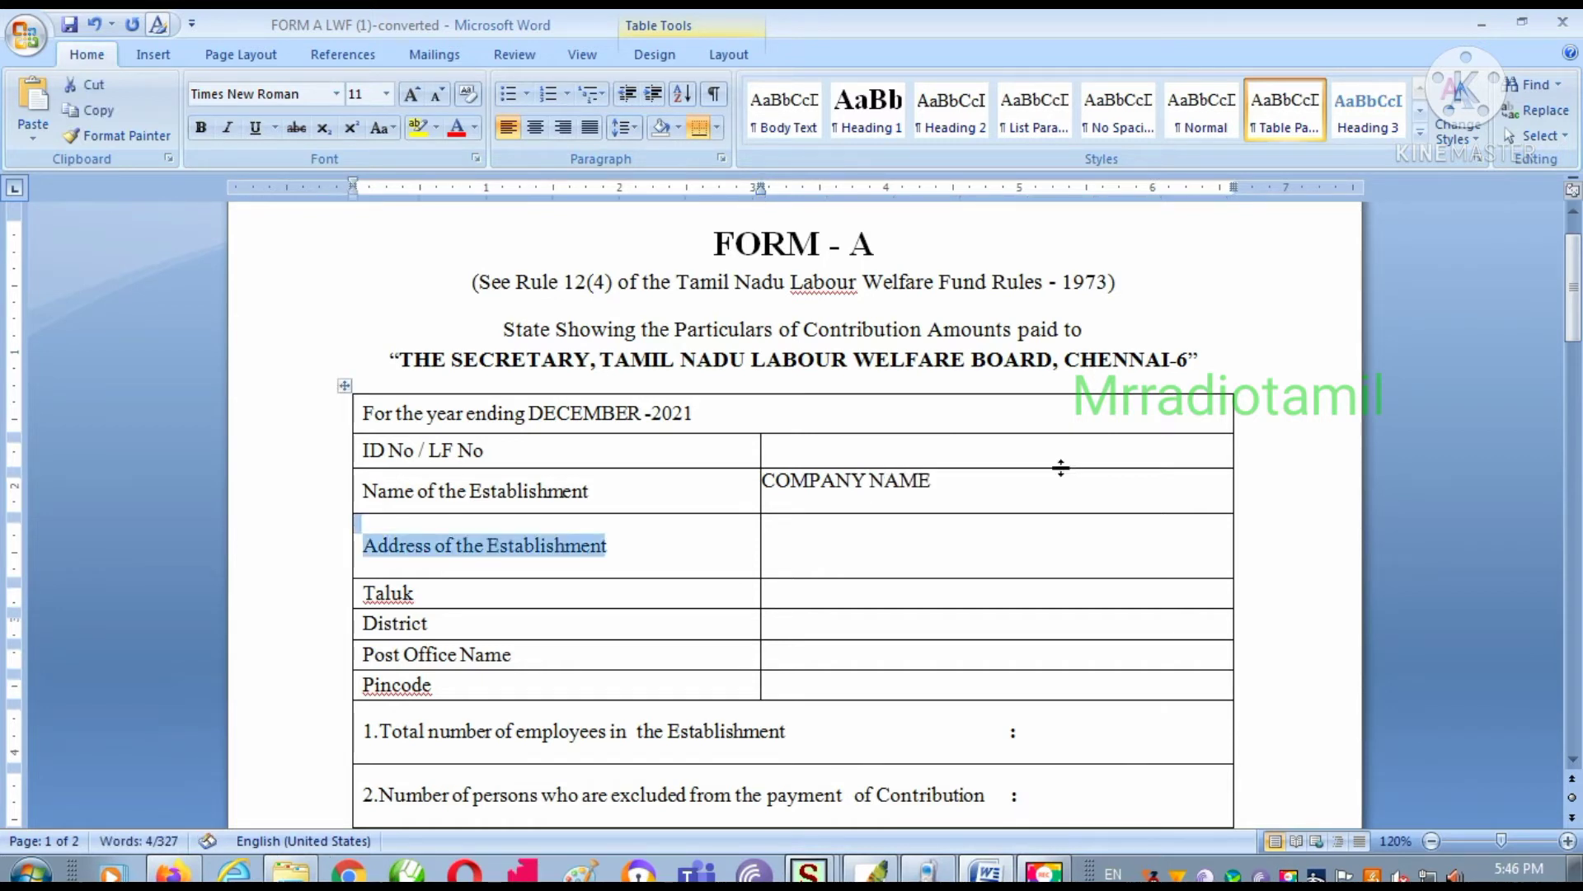
pyautogui.press('Tab')
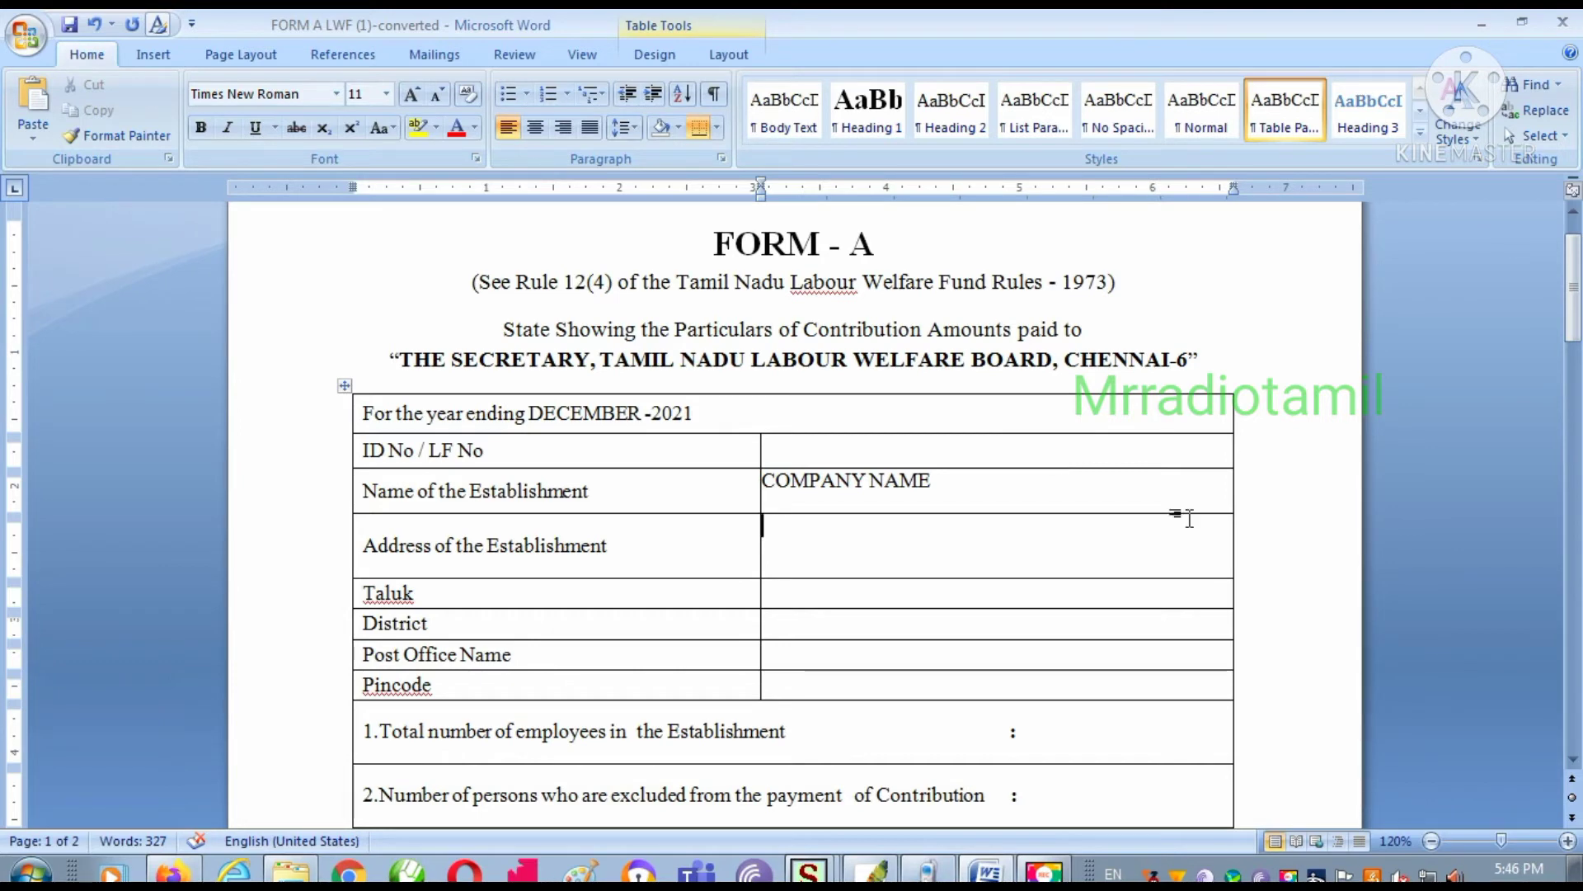
# Step: Review Form A item 1 and locate October's employee count of 200 in the wages table
pyautogui.scroll(-2, 842, 579)
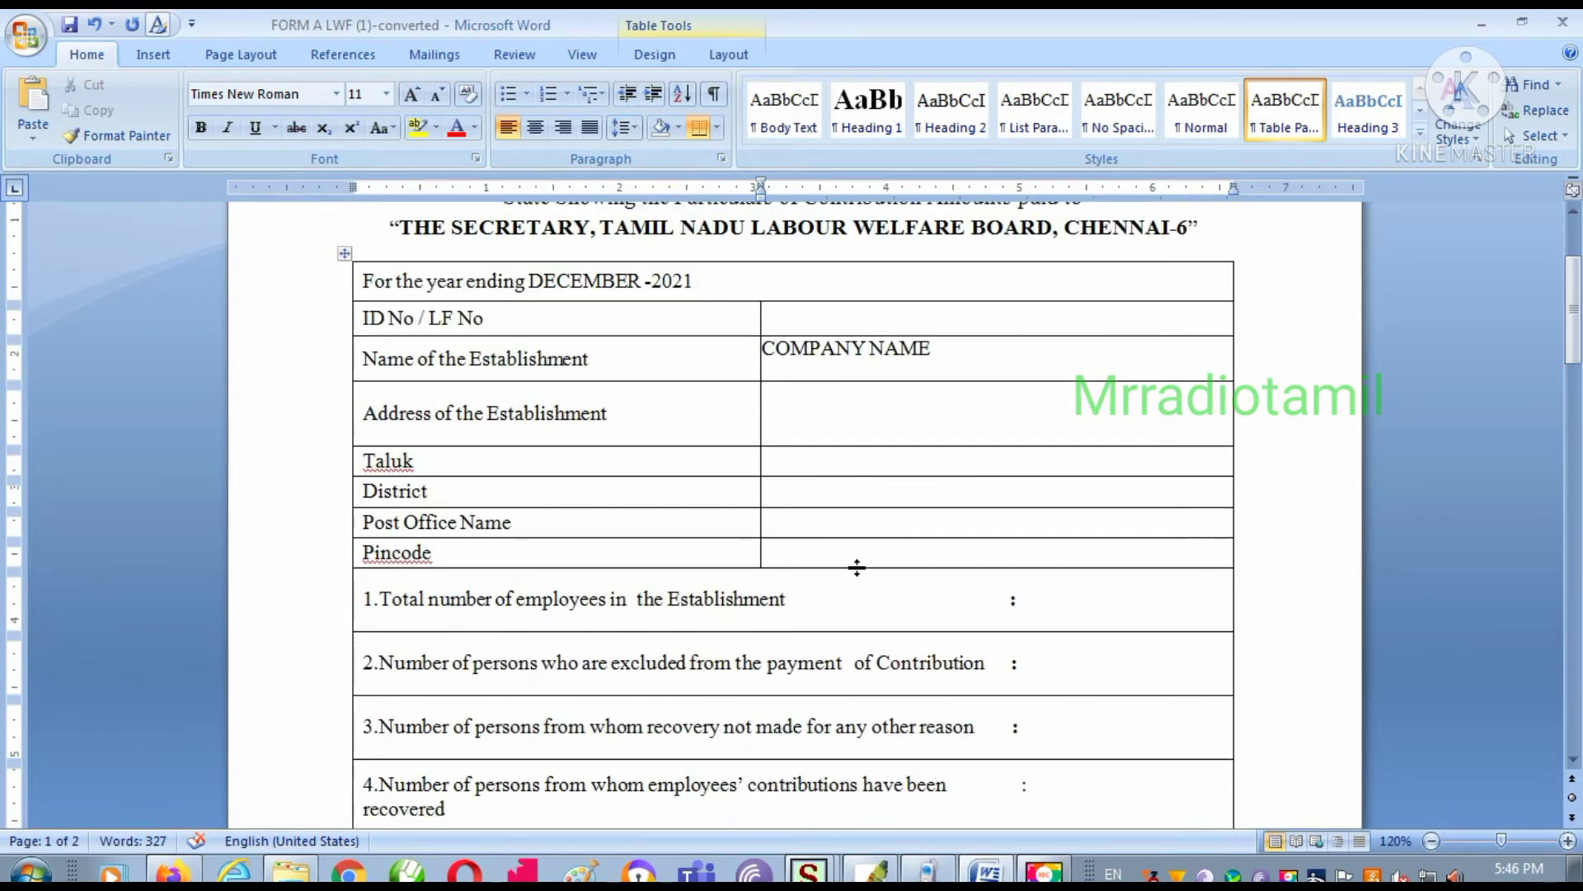
pyautogui.scroll(-1, 856, 568)
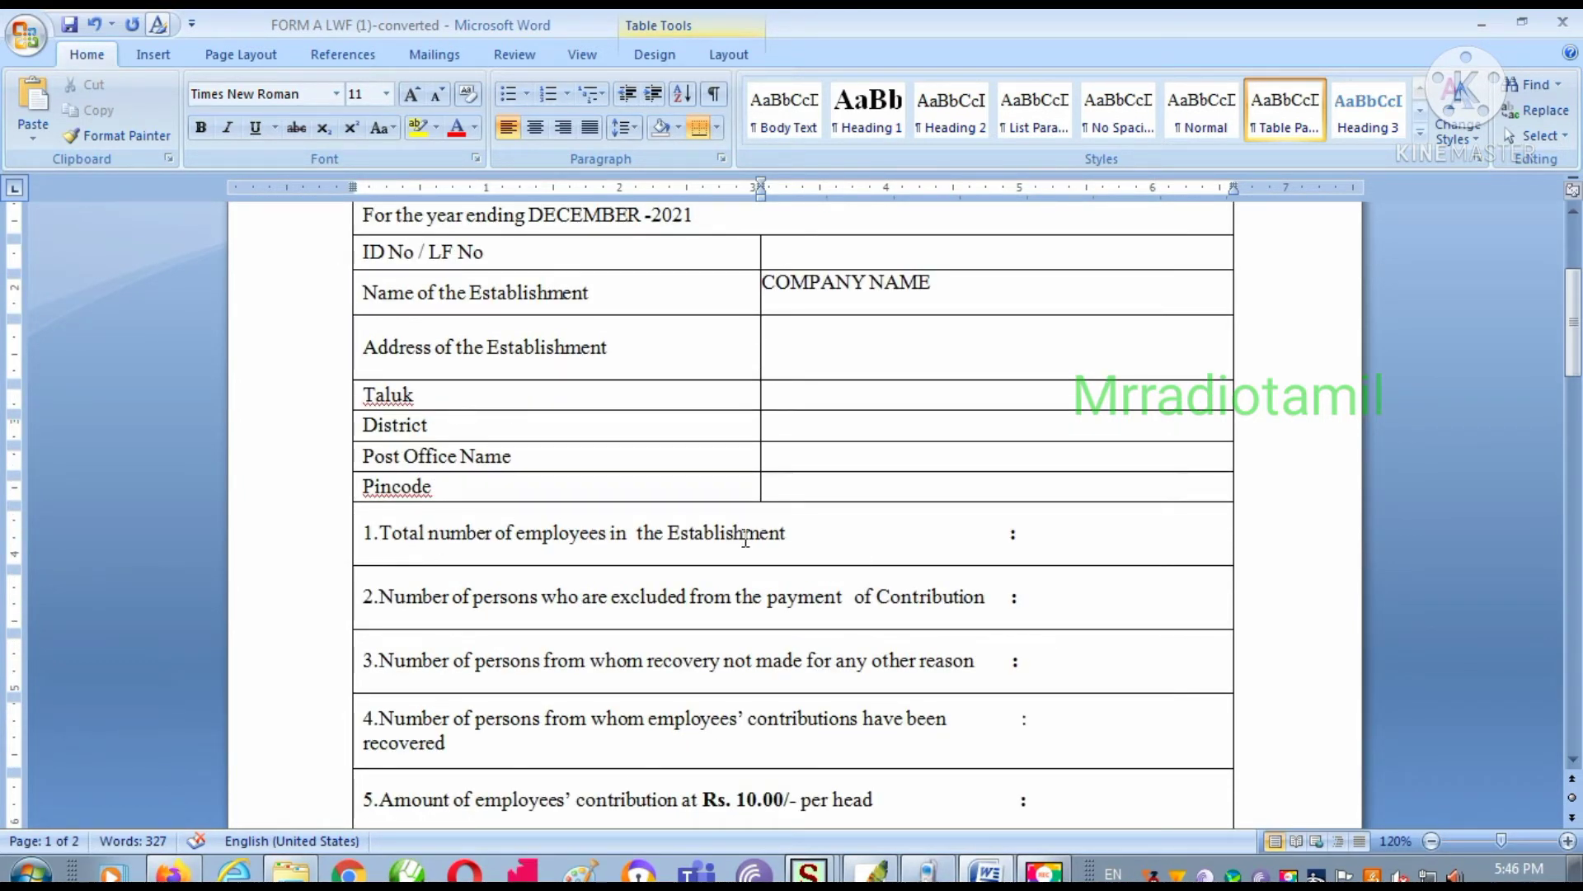
pyautogui.click(1048, 541)
pyautogui.moveTo(1041, 534); pyautogui.dragTo(416, 544)
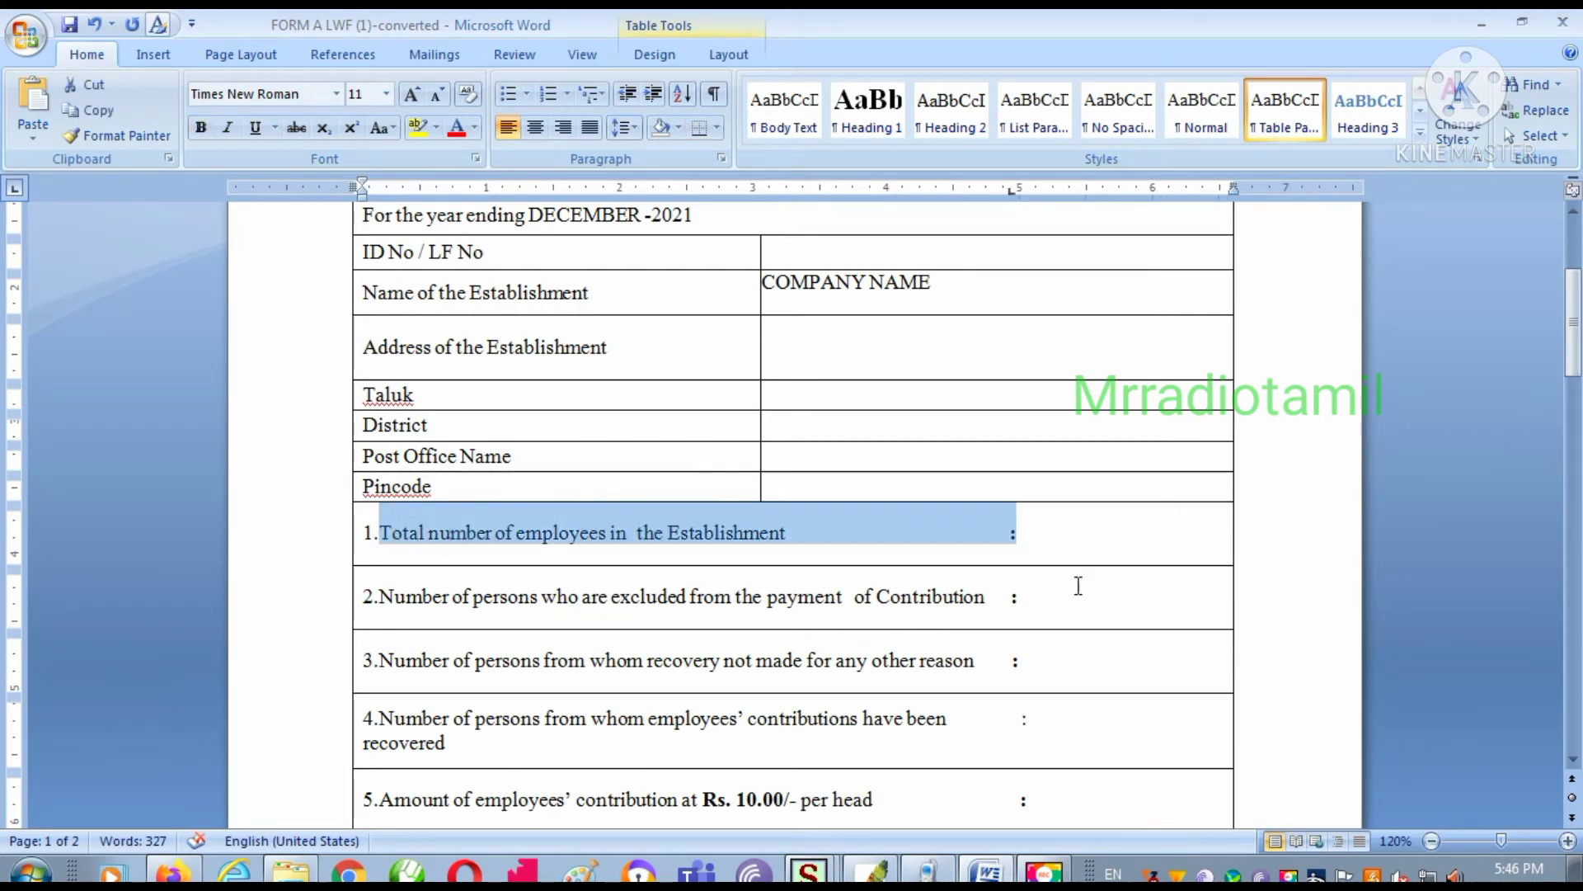
pyautogui.click(1119, 539)
pyautogui.scroll(-20, 897, 690)
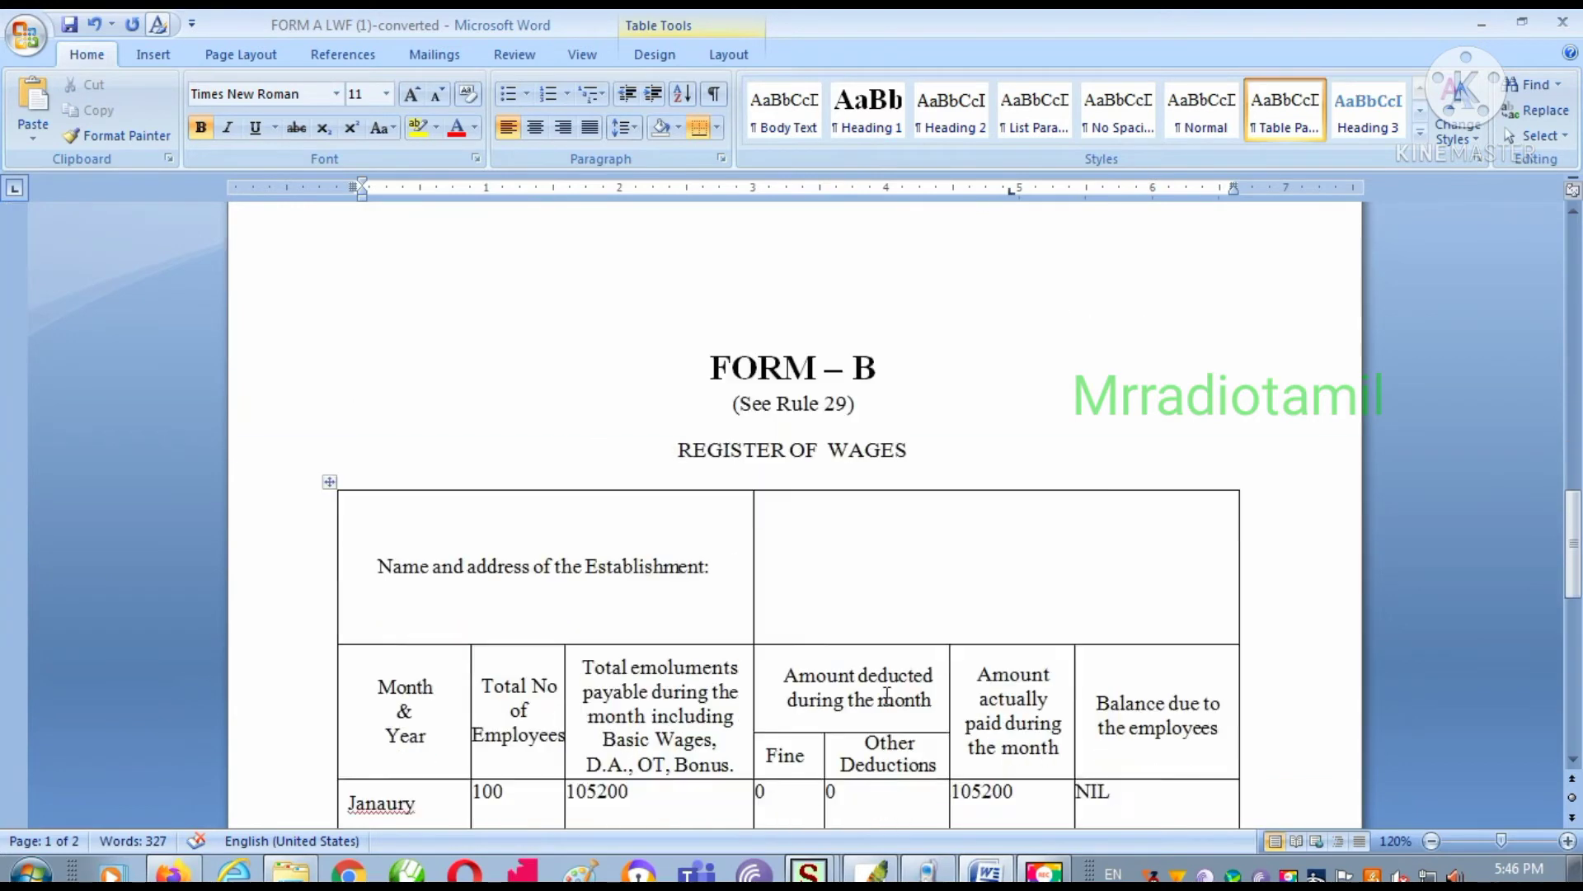
pyautogui.doubleClick(493, 591)
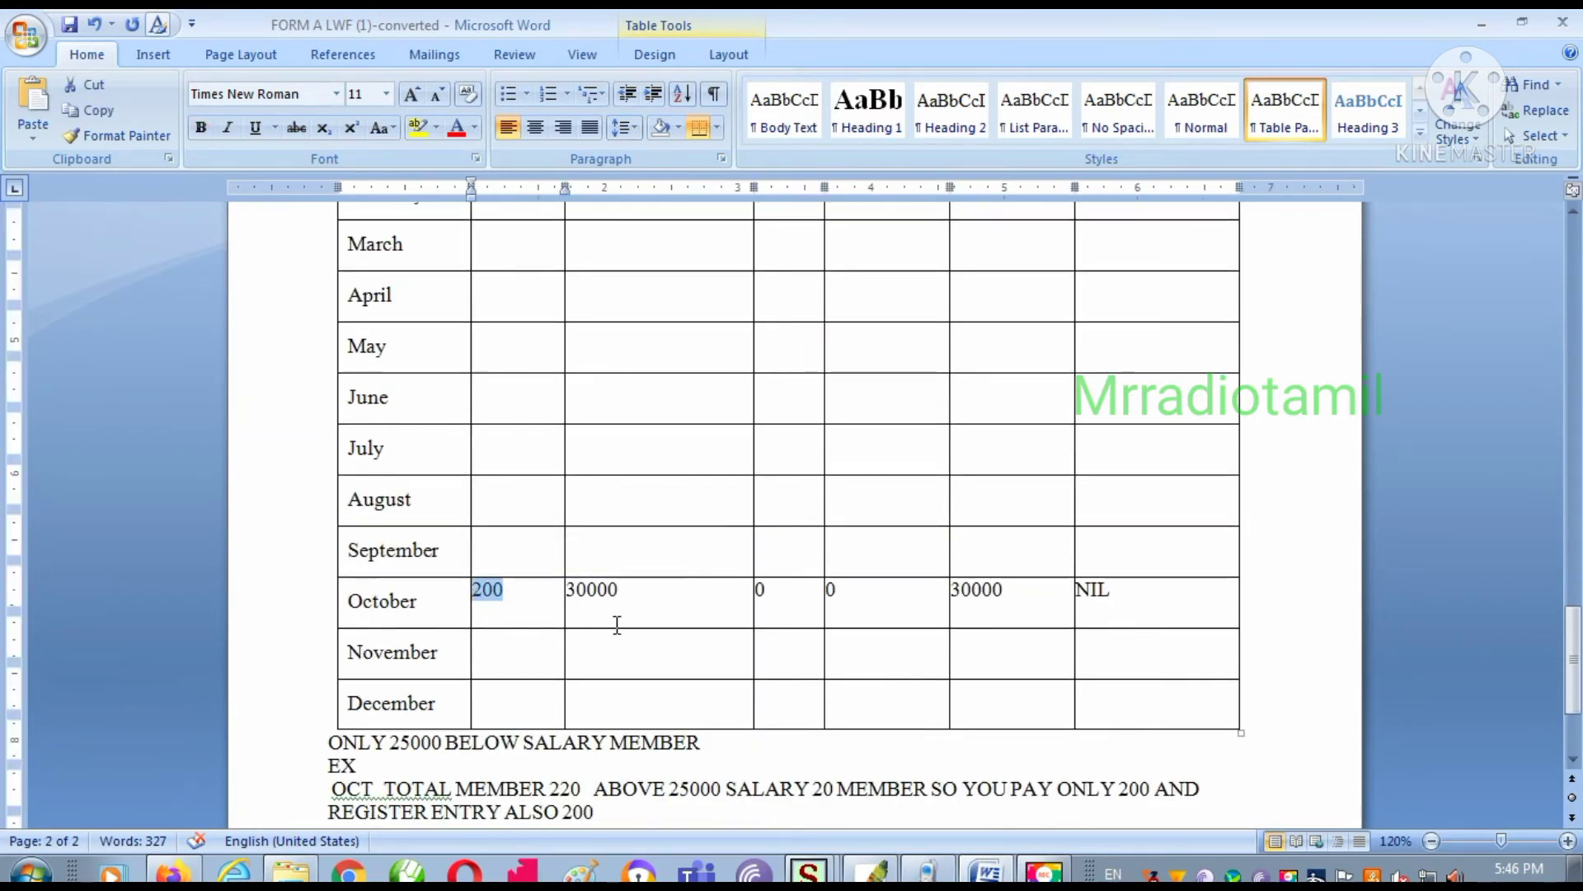
pyautogui.scroll(15, 712, 646)
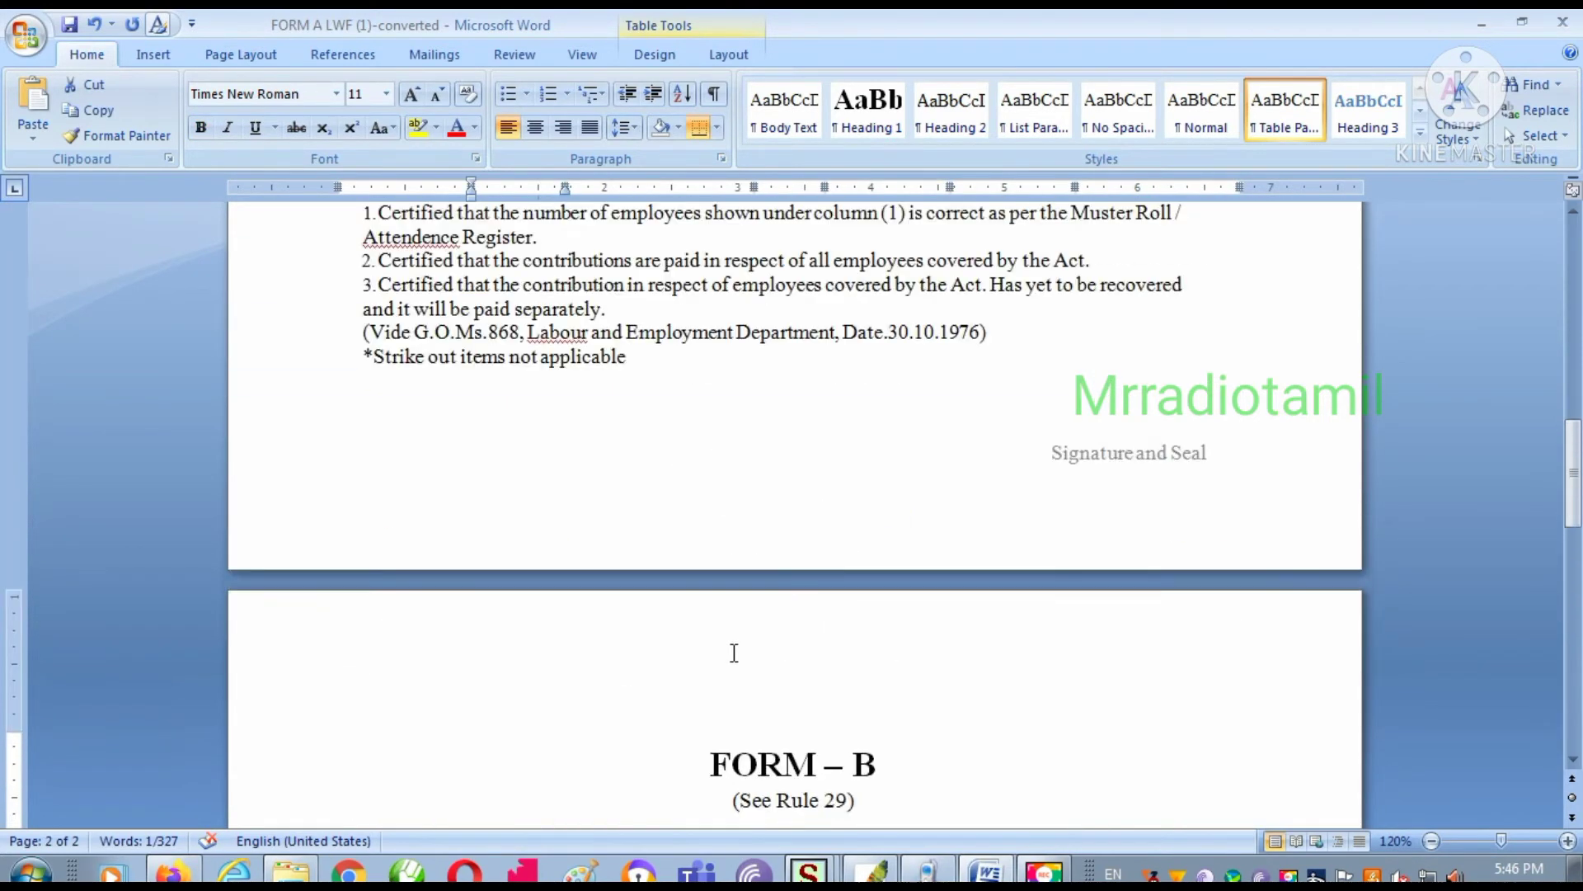
pyautogui.scroll(8, 736, 660)
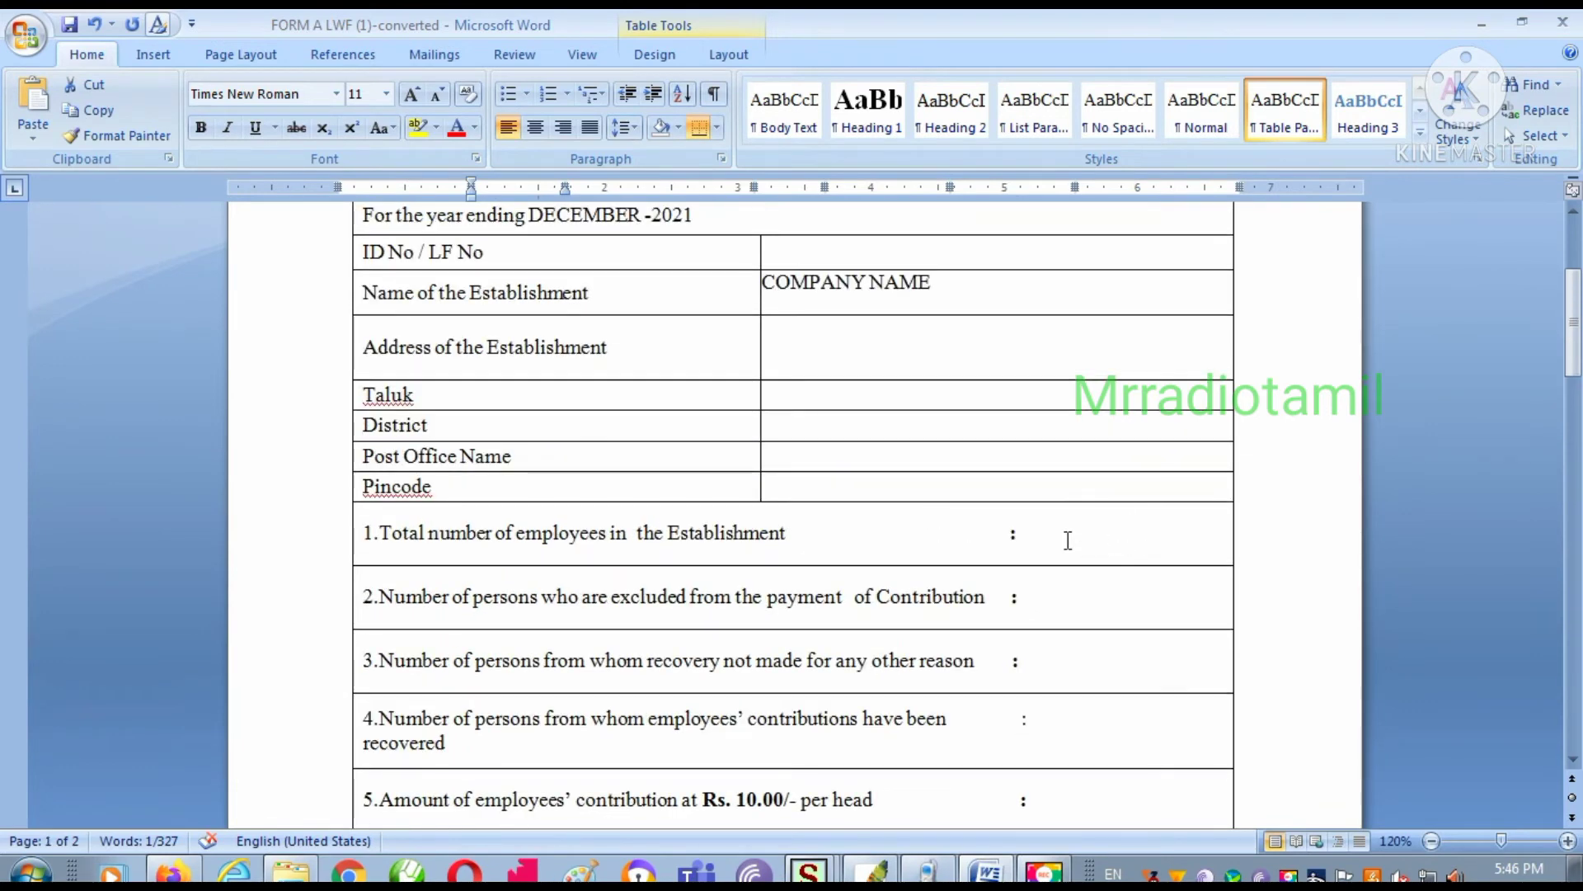
# Step: Answer Form A with 200 total employees, 20 excluded, and NIL for item 3
pyautogui.click(1068, 534)
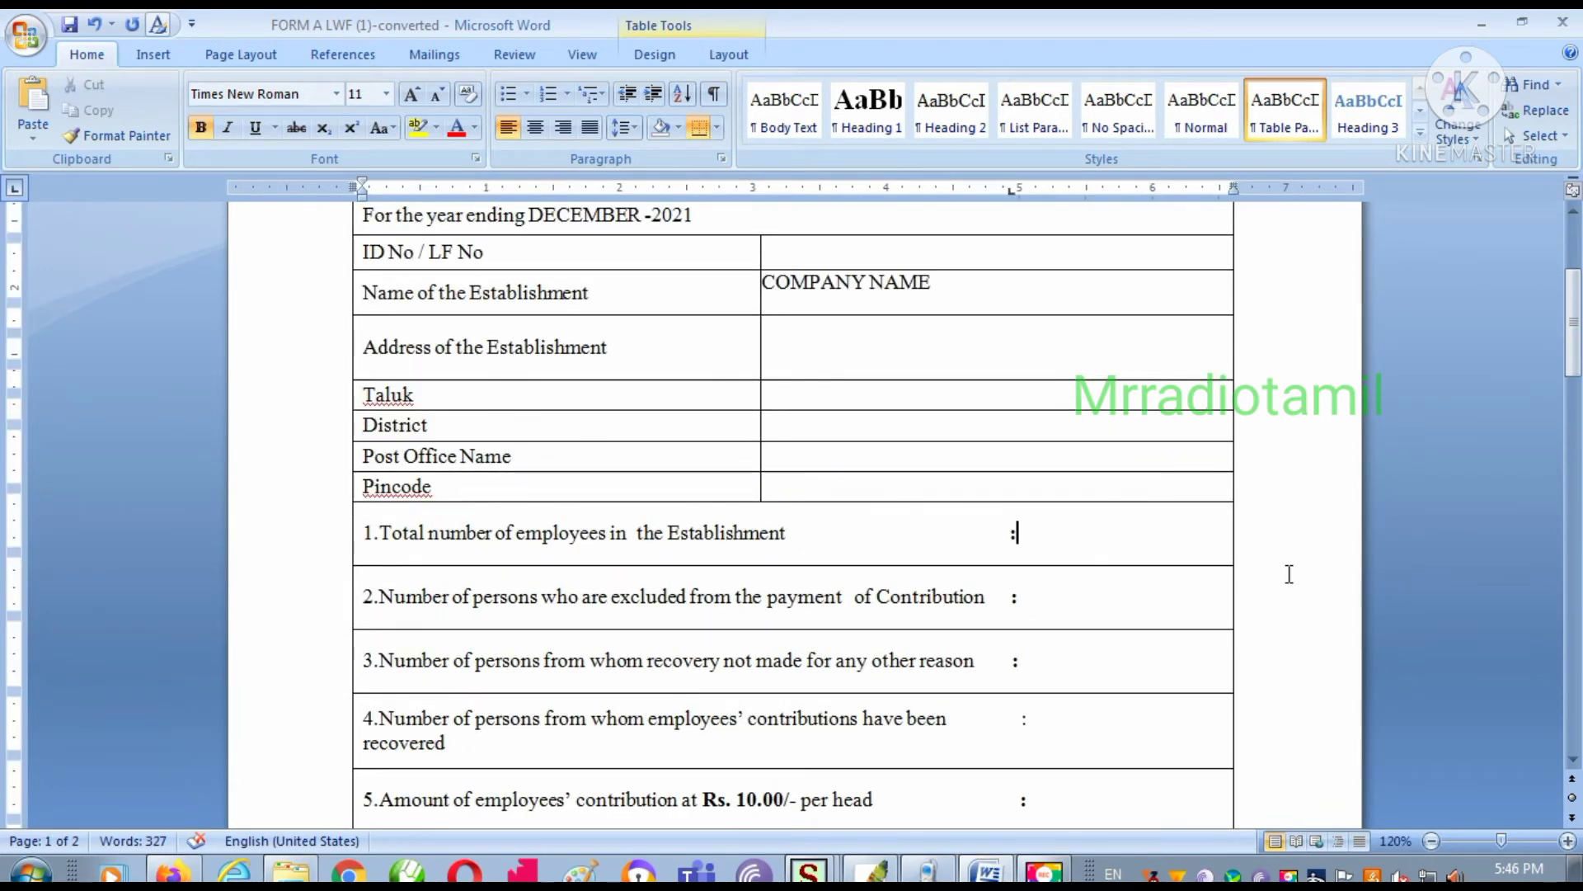
pyautogui.write('200')
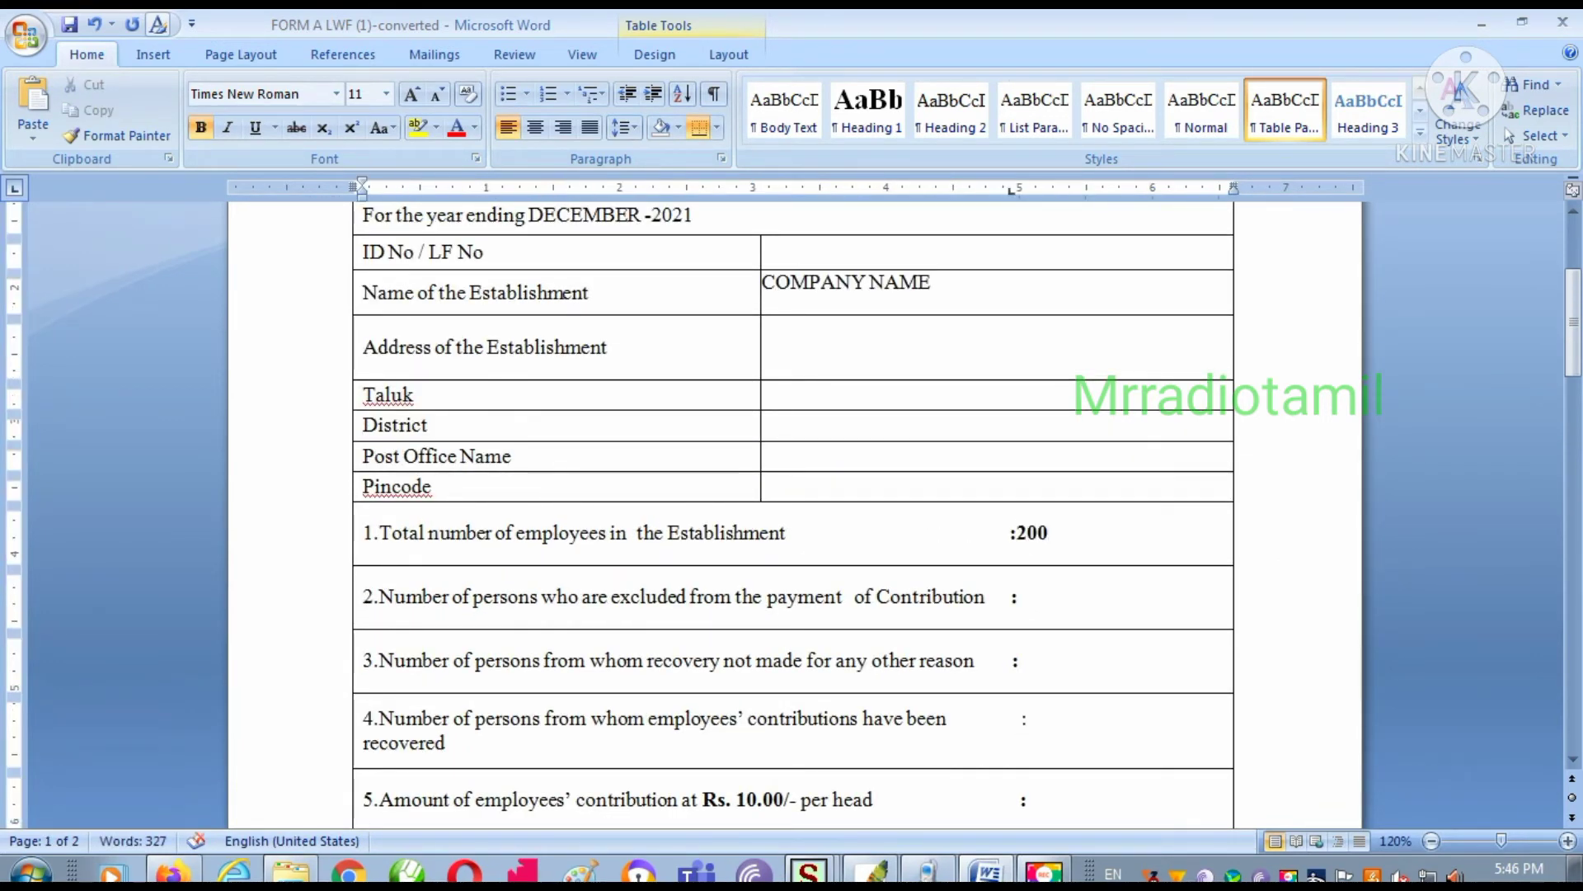
pyautogui.click(1137, 608)
pyautogui.scroll(-1, 466, 644)
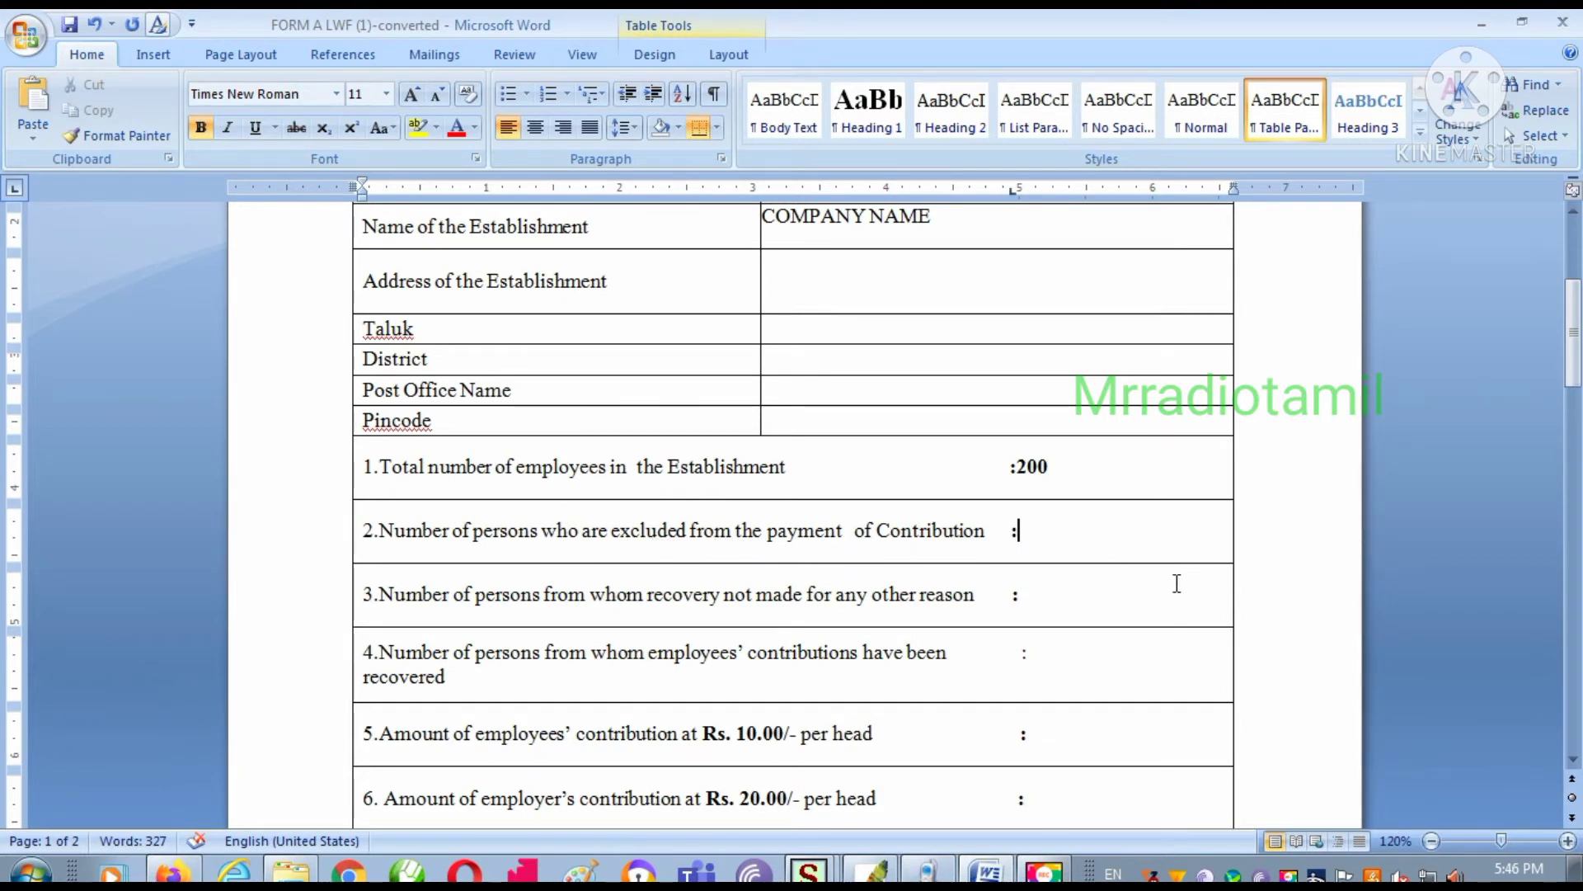
pyautogui.write('20')
pyautogui.click(1112, 595)
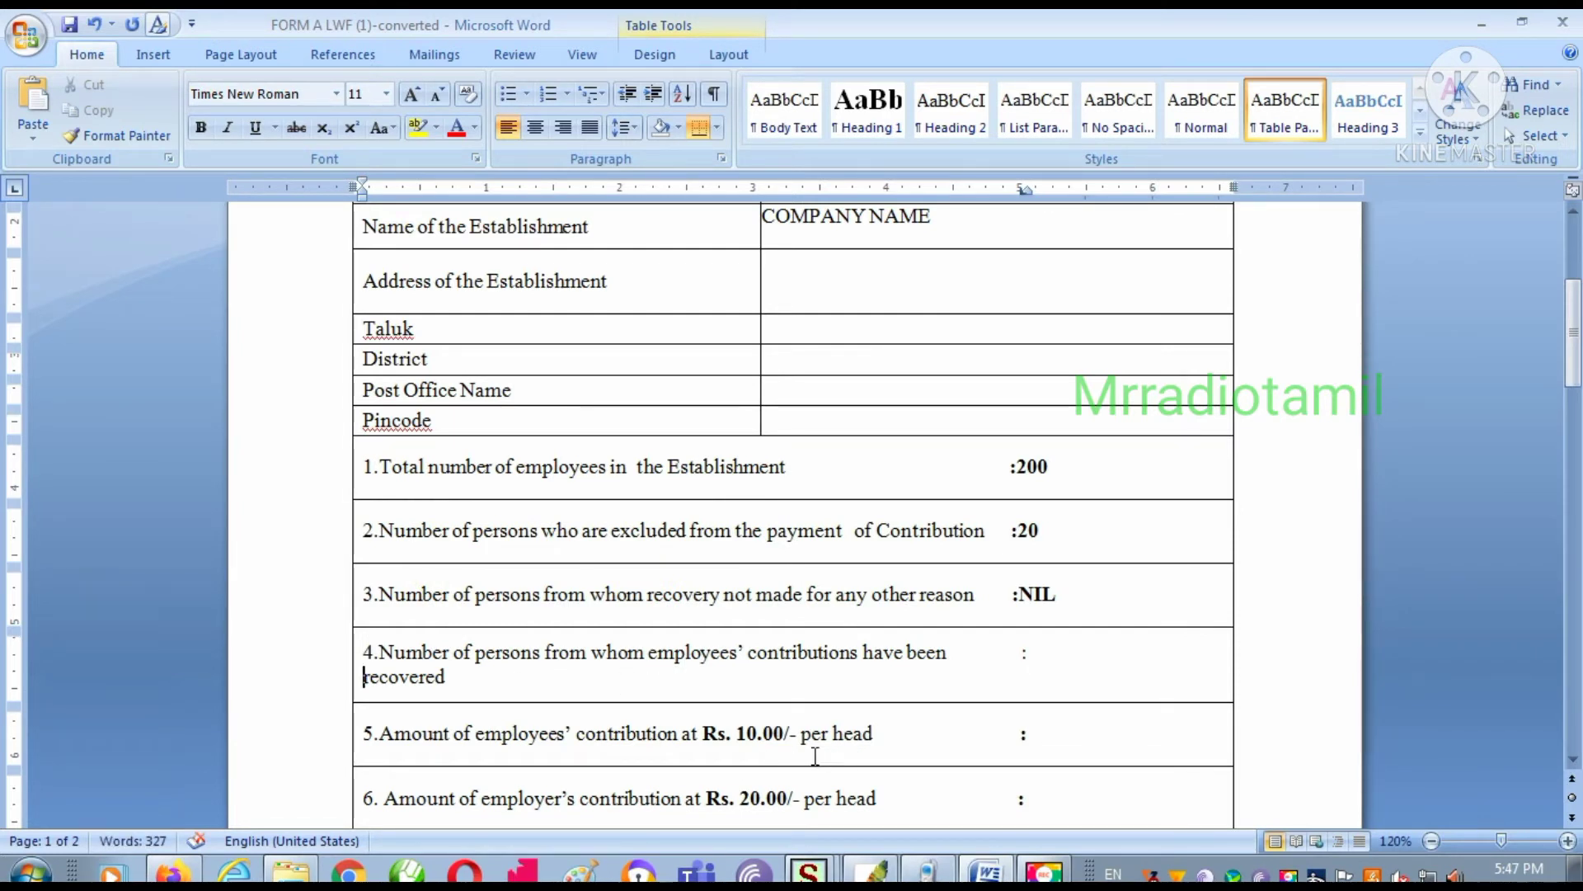
pyautogui.write('NIL')
# Step: Write the working calculations 200*10 and 200*20 against Form A item 5
pyautogui.click(1049, 731)
pyautogui.scroll(-1, 1082, 779)
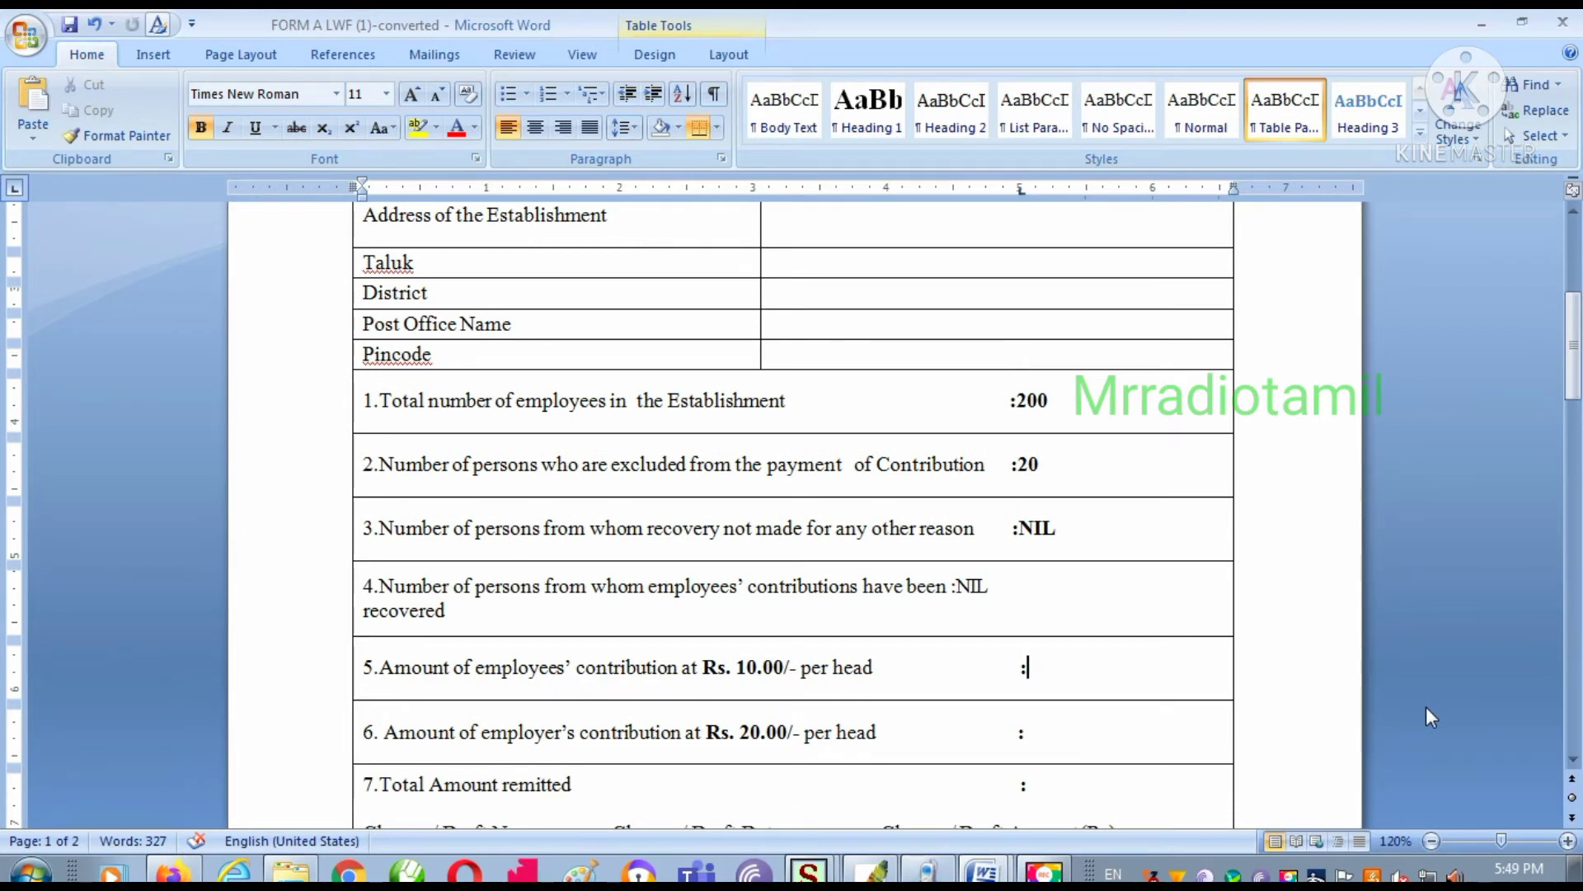
pyautogui.write('200*10')
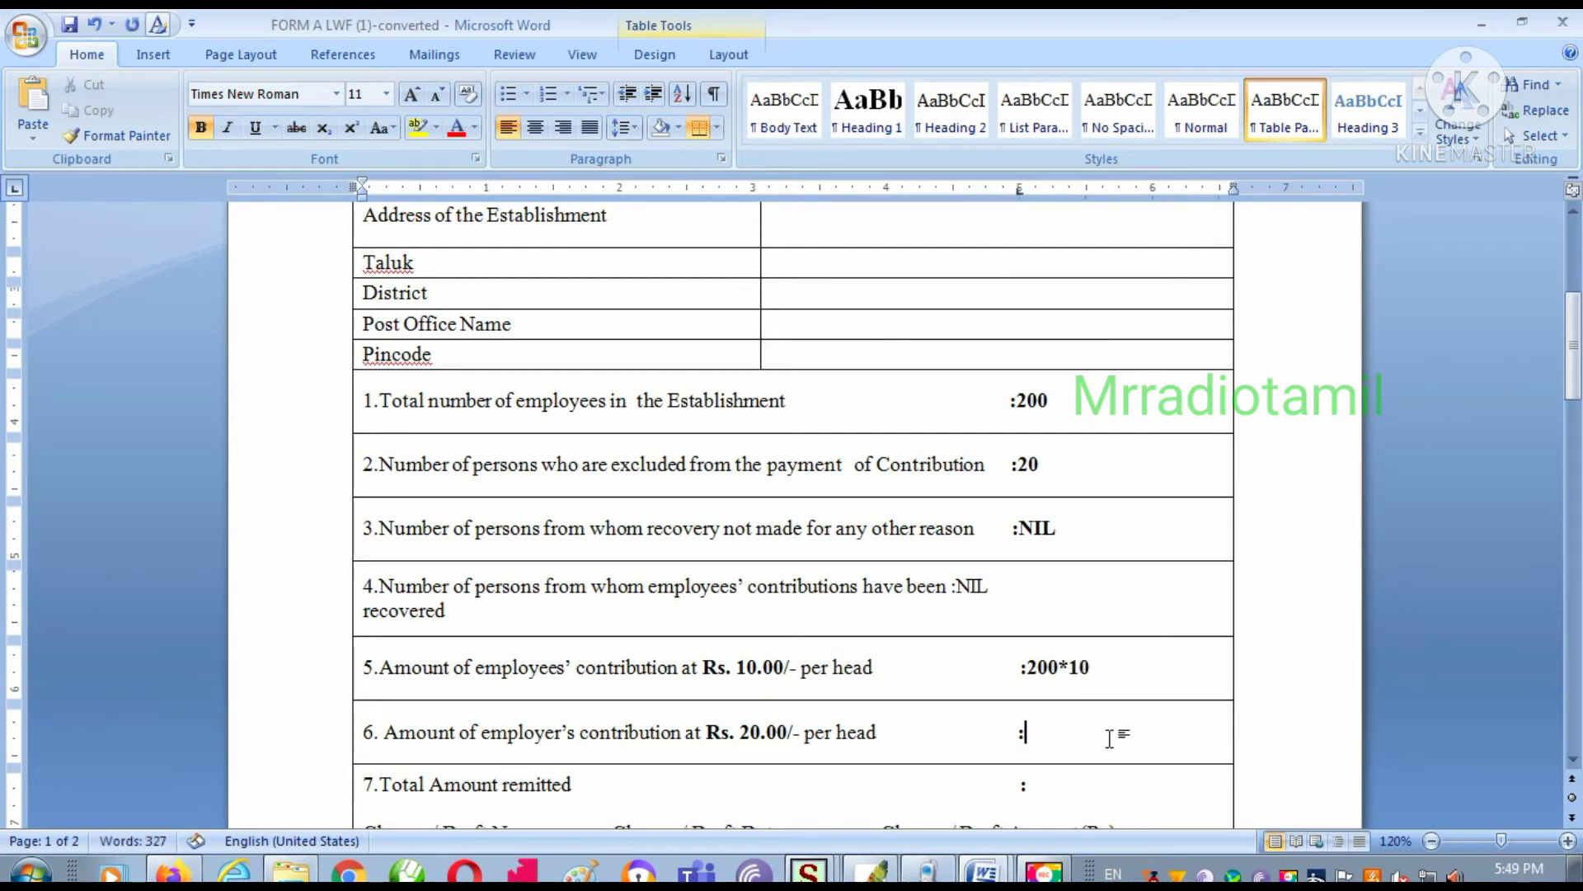
pyautogui.write('200*20')
pyautogui.click(1028, 784)
pyautogui.scroll(-3, 1136, 718)
# Step: Enter 2000, 4000 and 6000 for items 5–7 and delete the working calculations
pyautogui.click(1154, 532)
pyautogui.write('2')
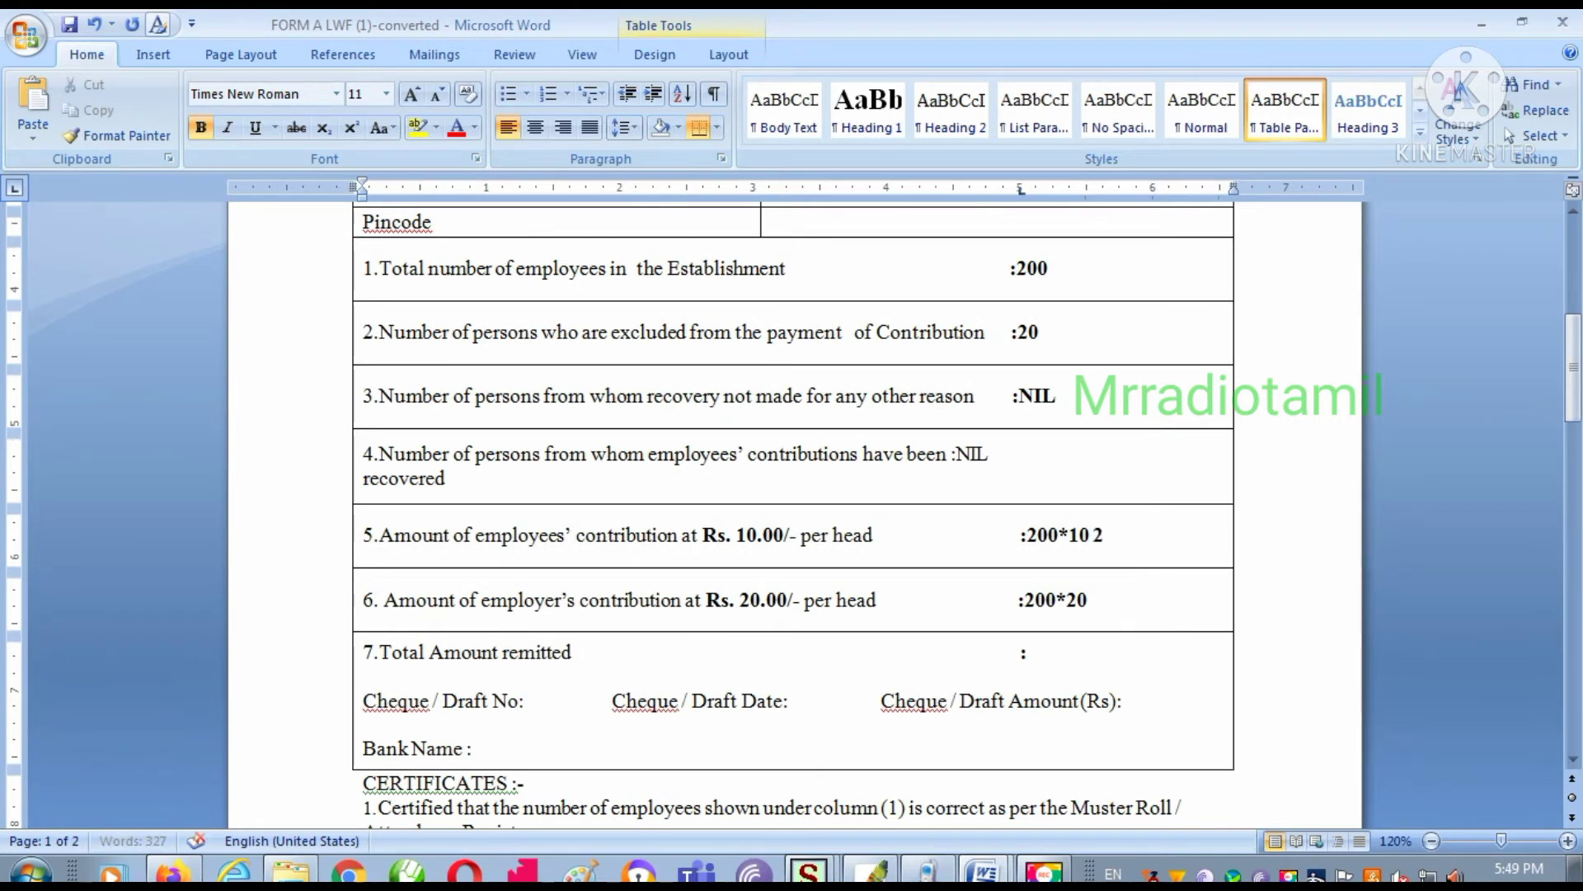
pyautogui.write('000')
pyautogui.click(1130, 605)
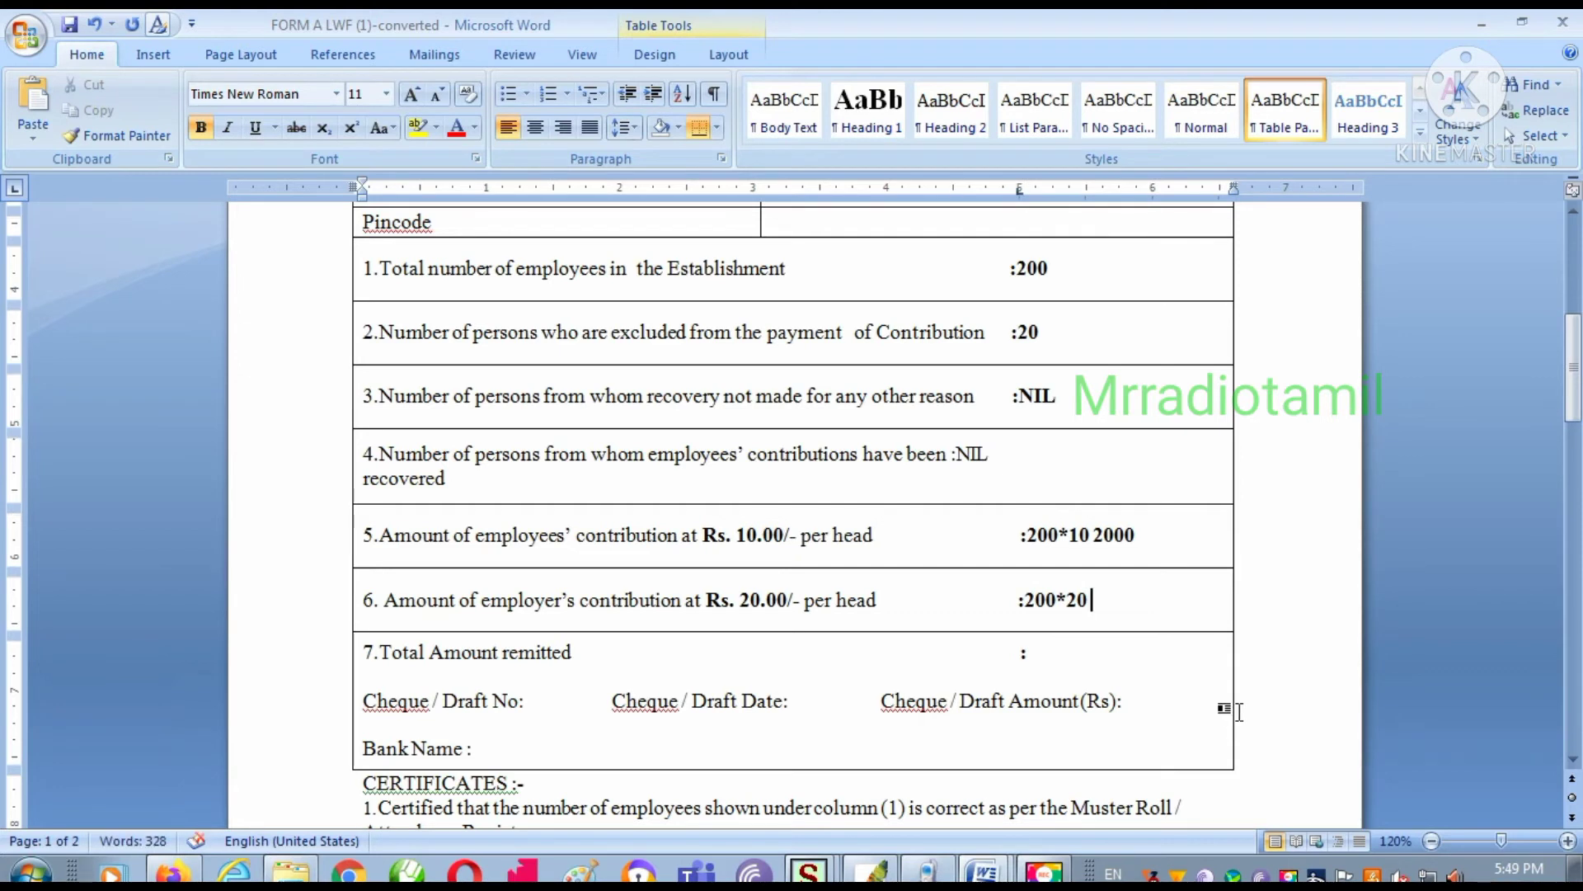
pyautogui.write('400')
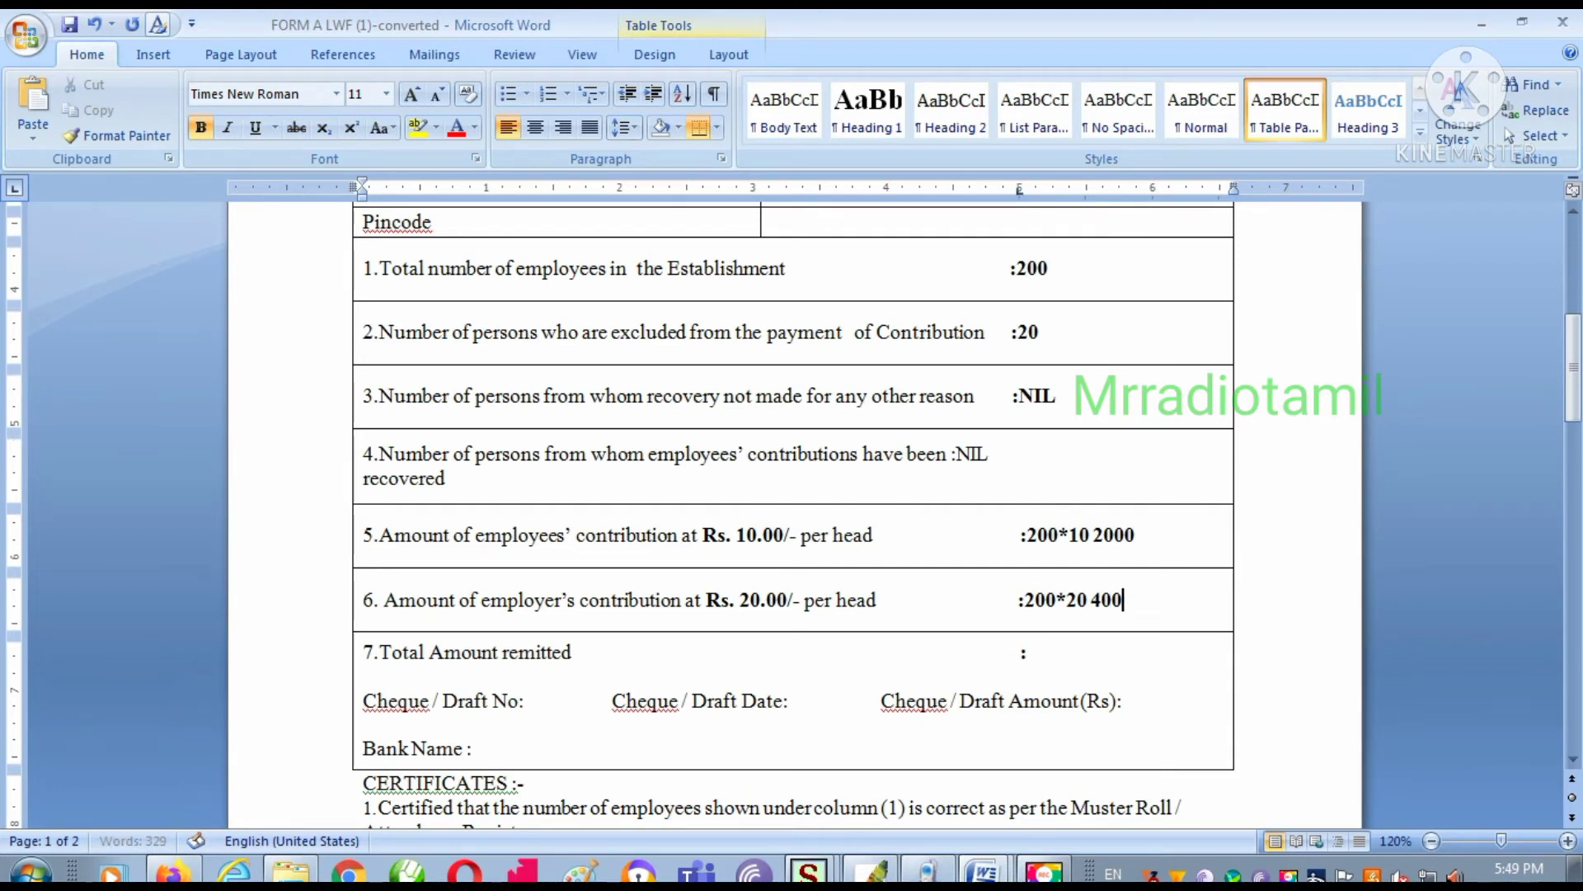
pyautogui.write('0')
pyautogui.click(1069, 640)
pyautogui.write('6000')
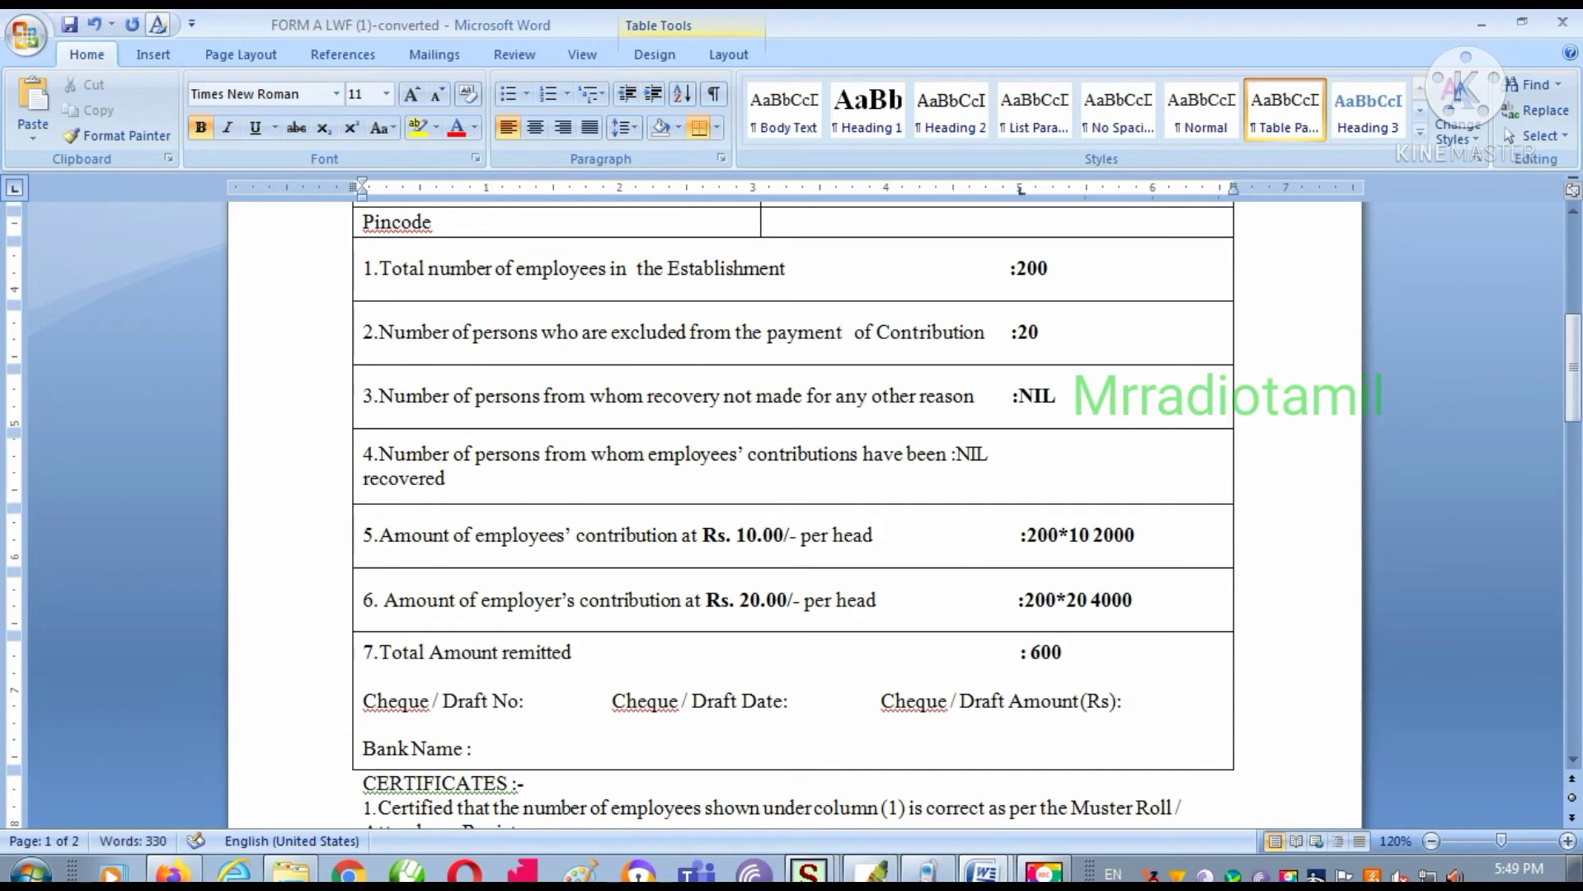
pyautogui.press('BackSpace')
pyautogui.scroll(-1, 1234, 477)
pyautogui.moveTo(1094, 534); pyautogui.dragTo(1025, 534)
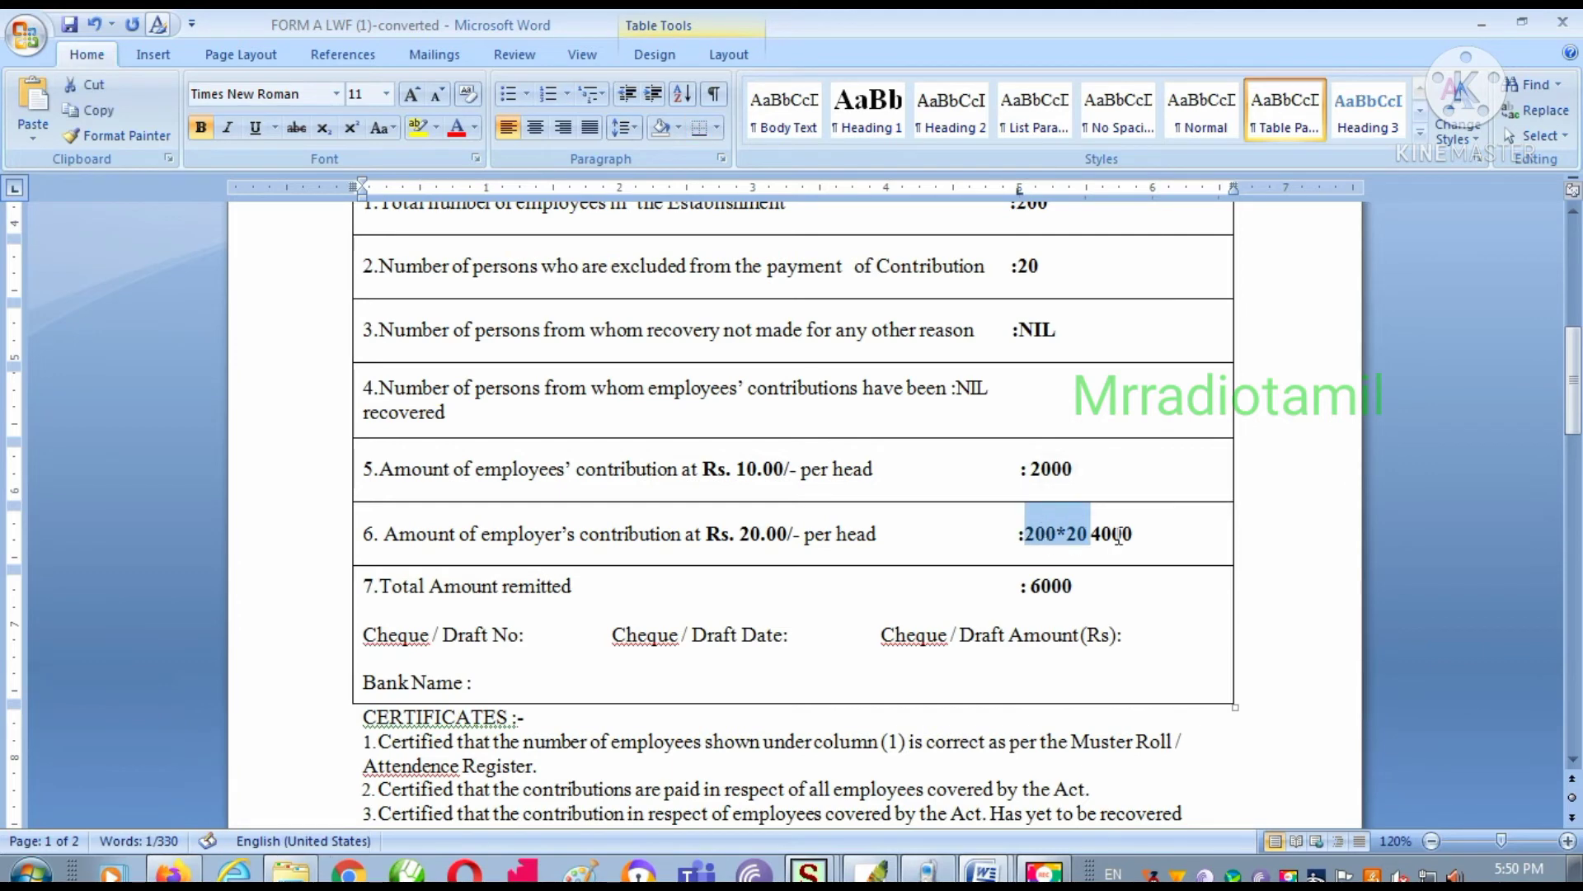
pyautogui.press('BackSpace')
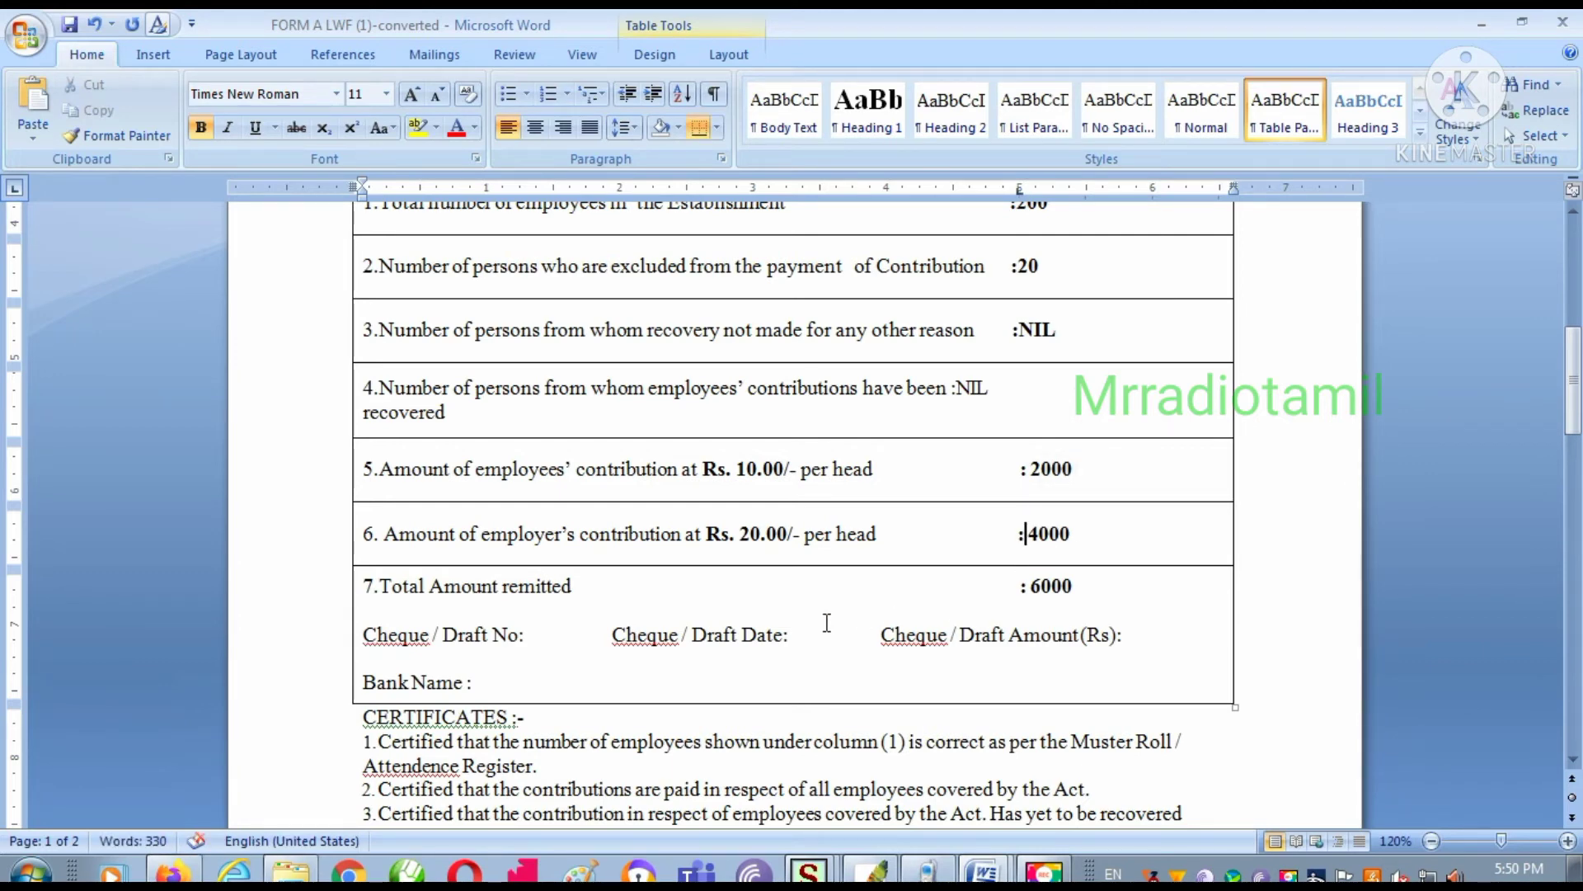
pyautogui.scroll(-3, 826, 622)
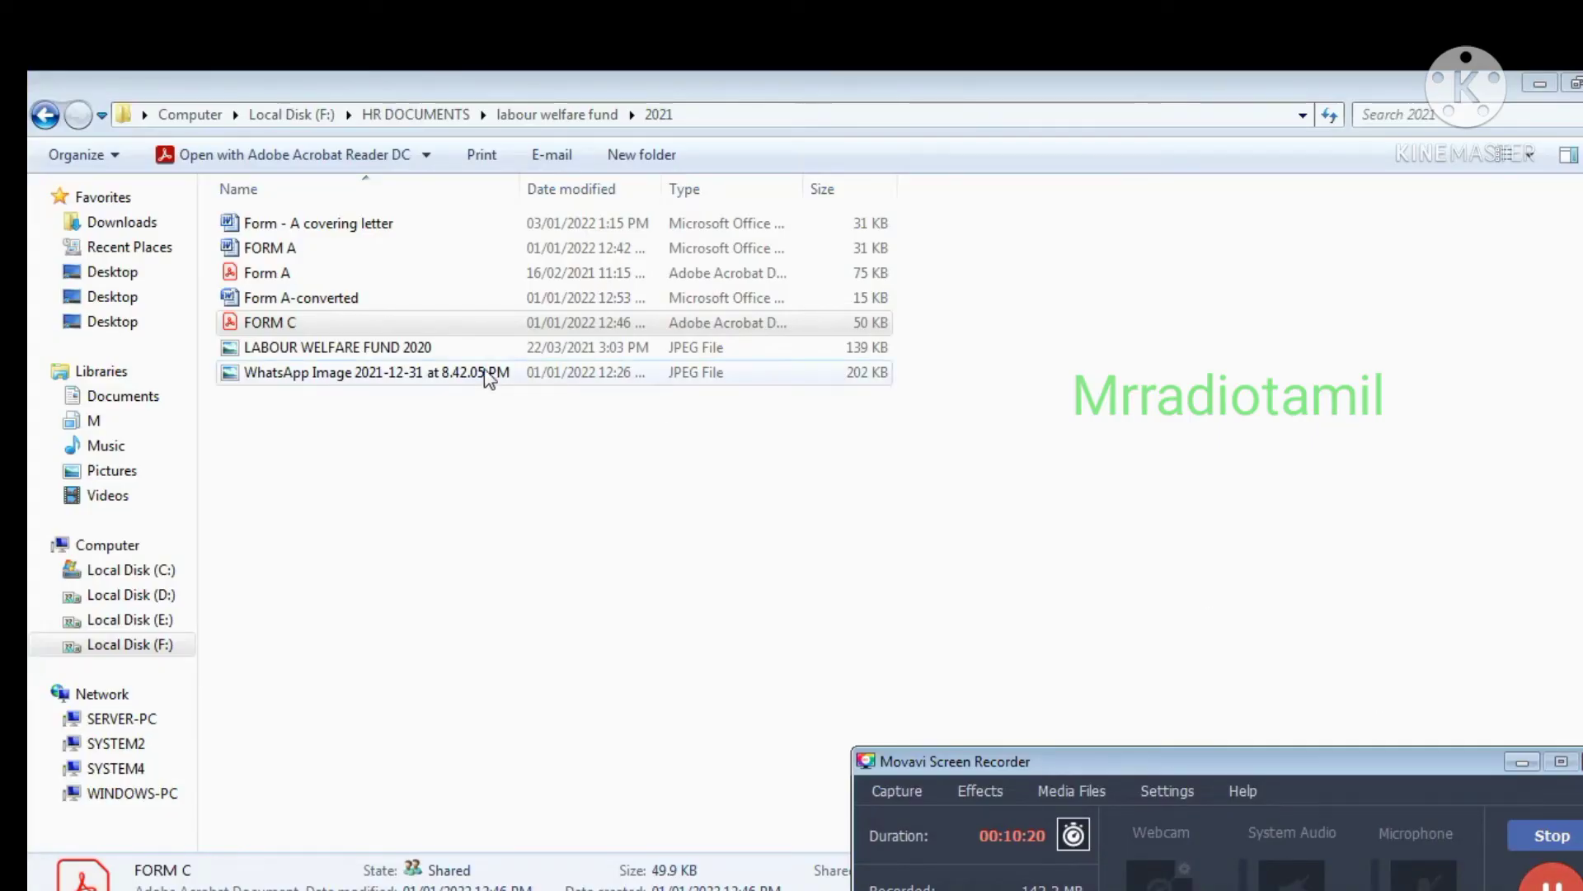
# Step: Open FORM C.pdf in Acrobat Reader and select the blank year after 'Wages for the year'
pyautogui.click(392, 328)
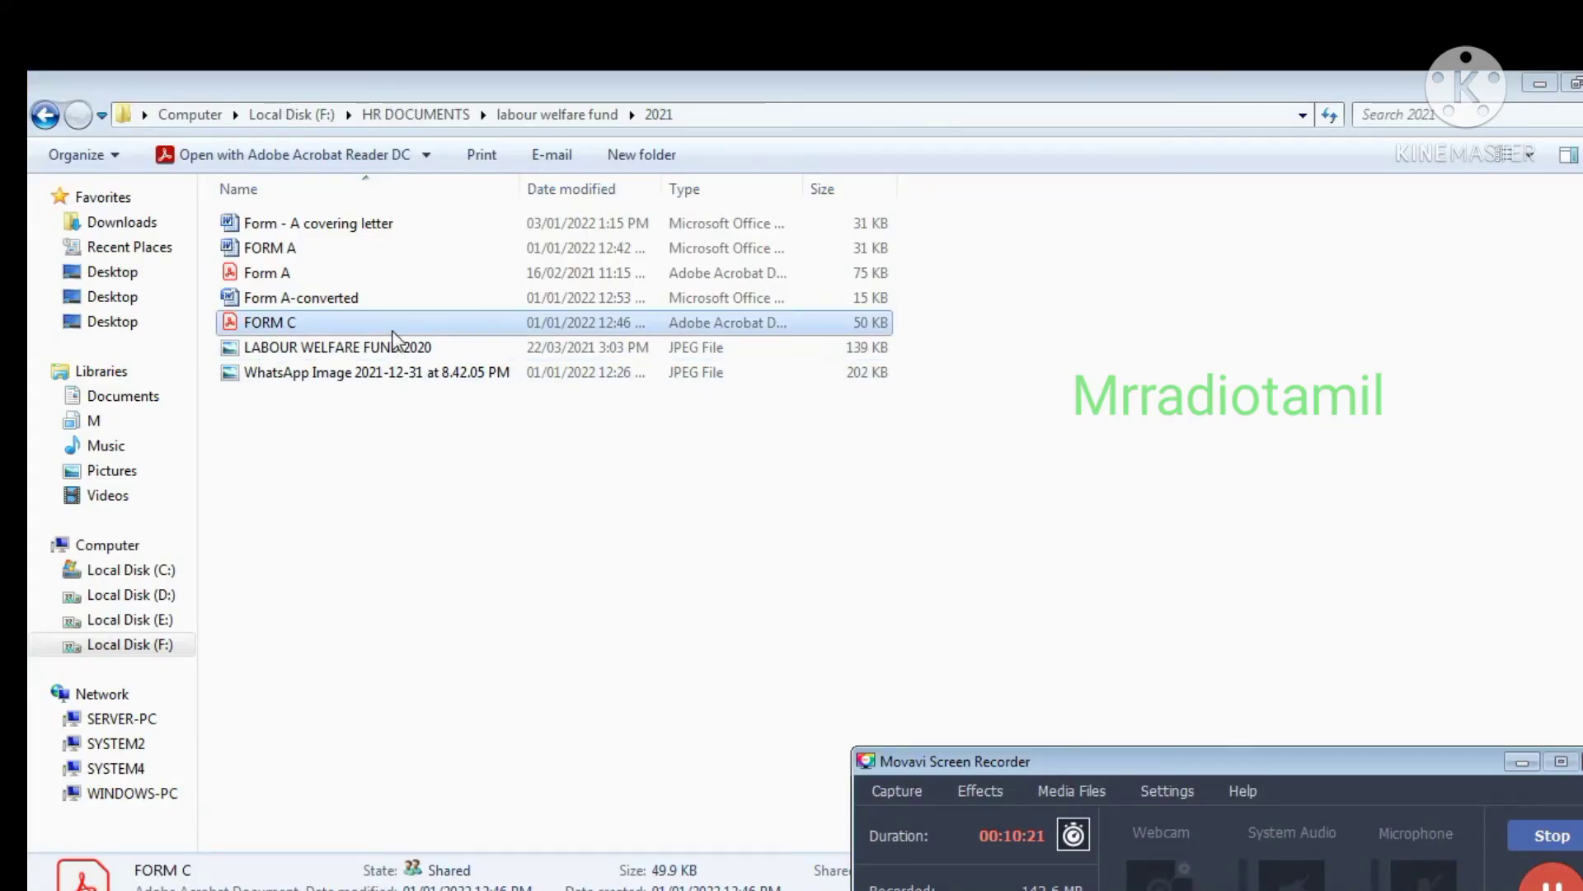
pyautogui.doubleClick(392, 330)
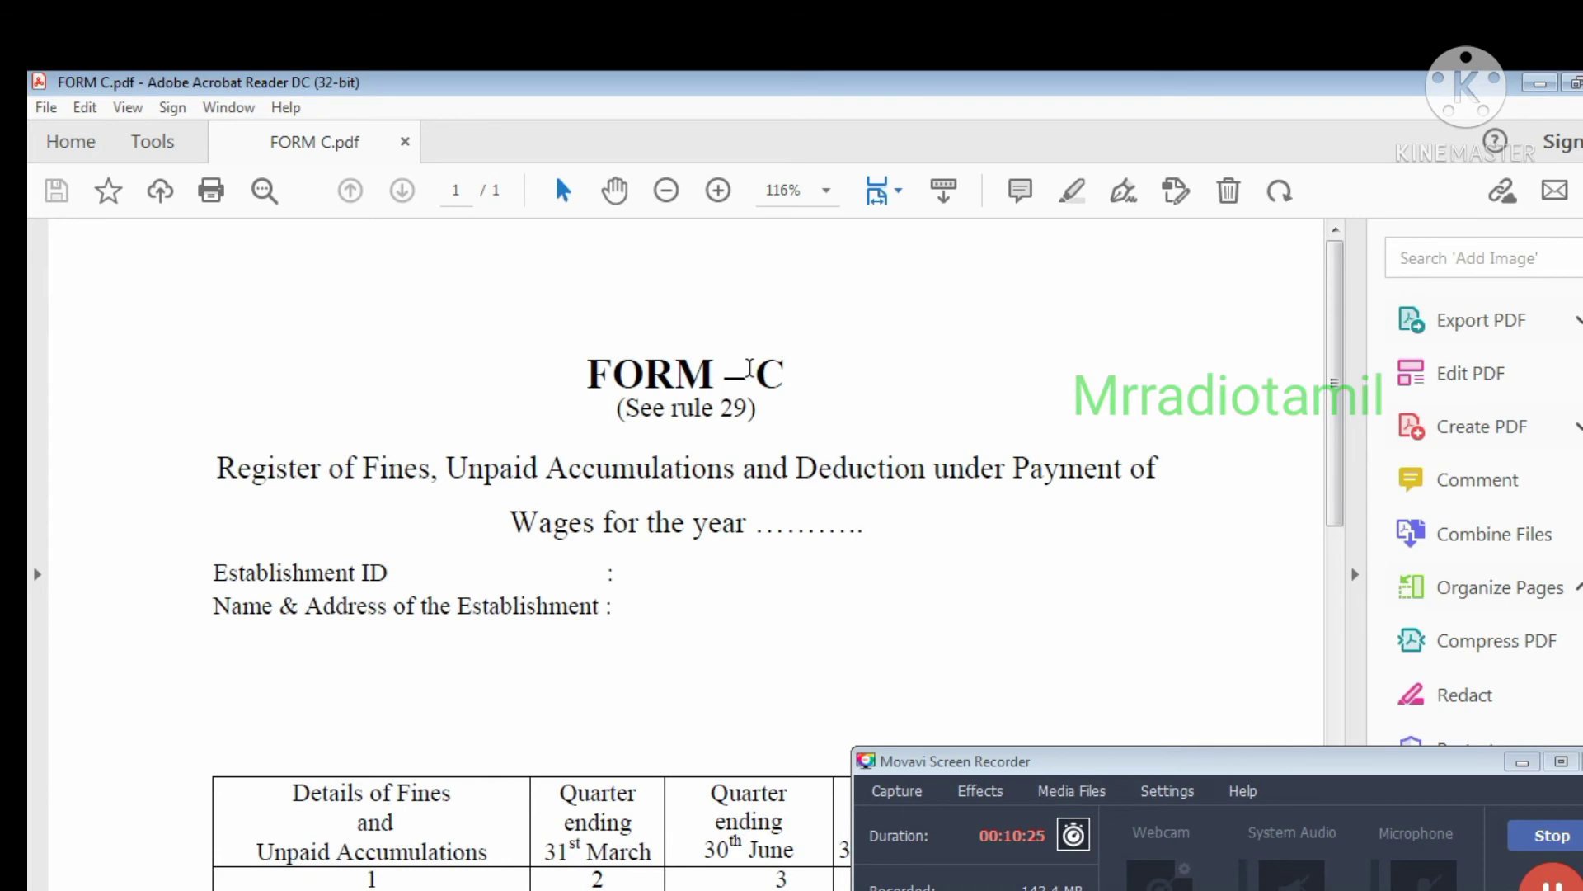
pyautogui.scroll(-3, 749, 363)
pyautogui.moveTo(864, 408); pyautogui.dragTo(755, 408)
# Step: Scroll through Form C's register of fines, unpaid accumulations and deductions to the seal
pyautogui.scroll(-12, 935, 453)
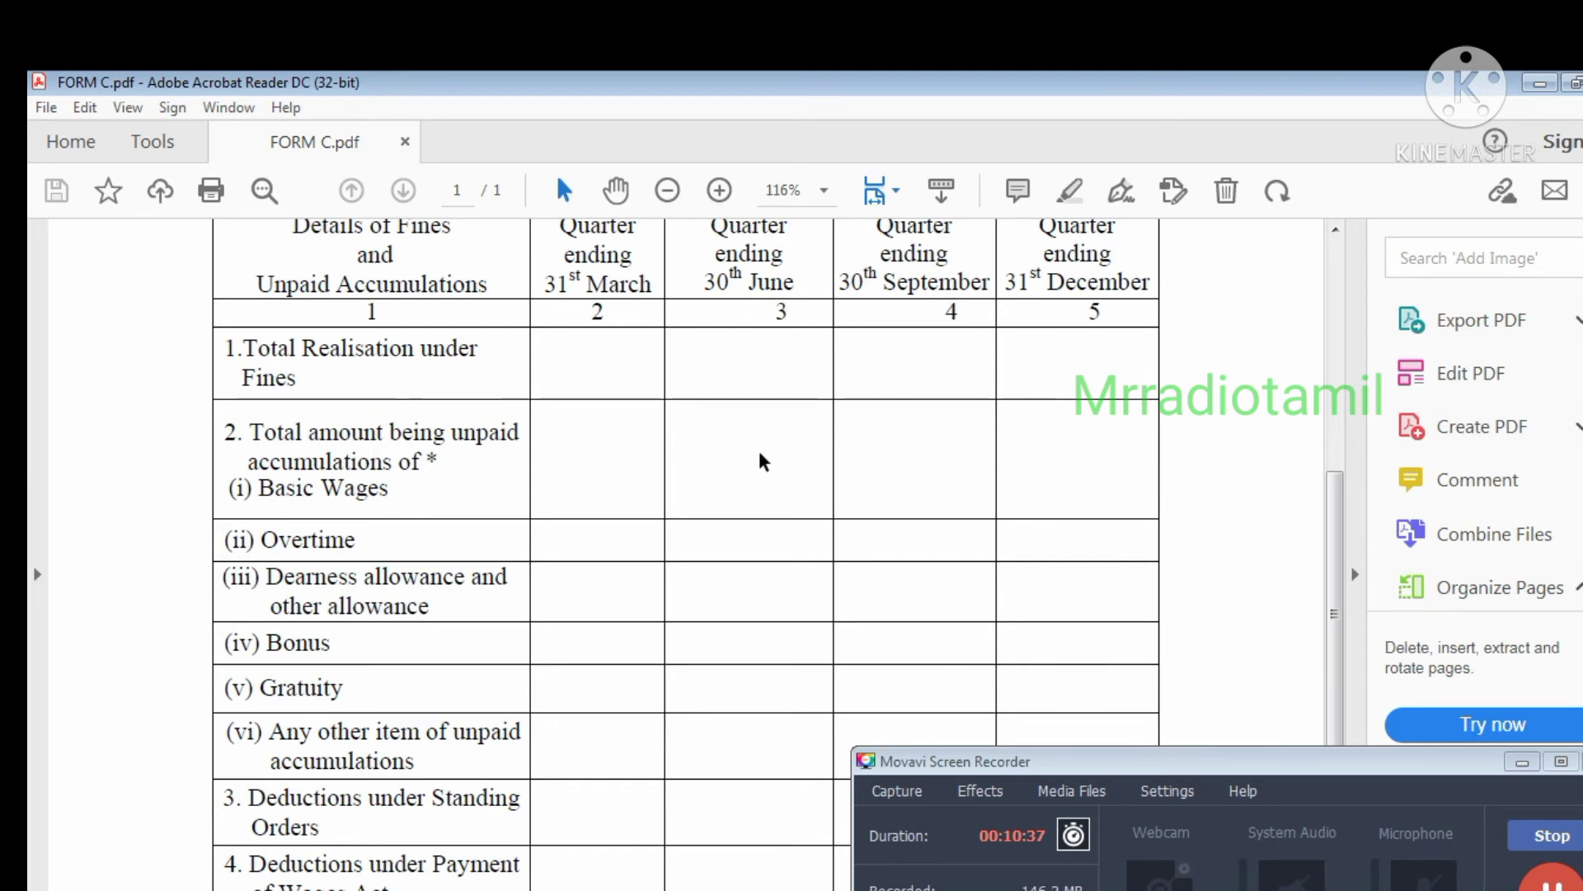
pyautogui.scroll(-1, 759, 456)
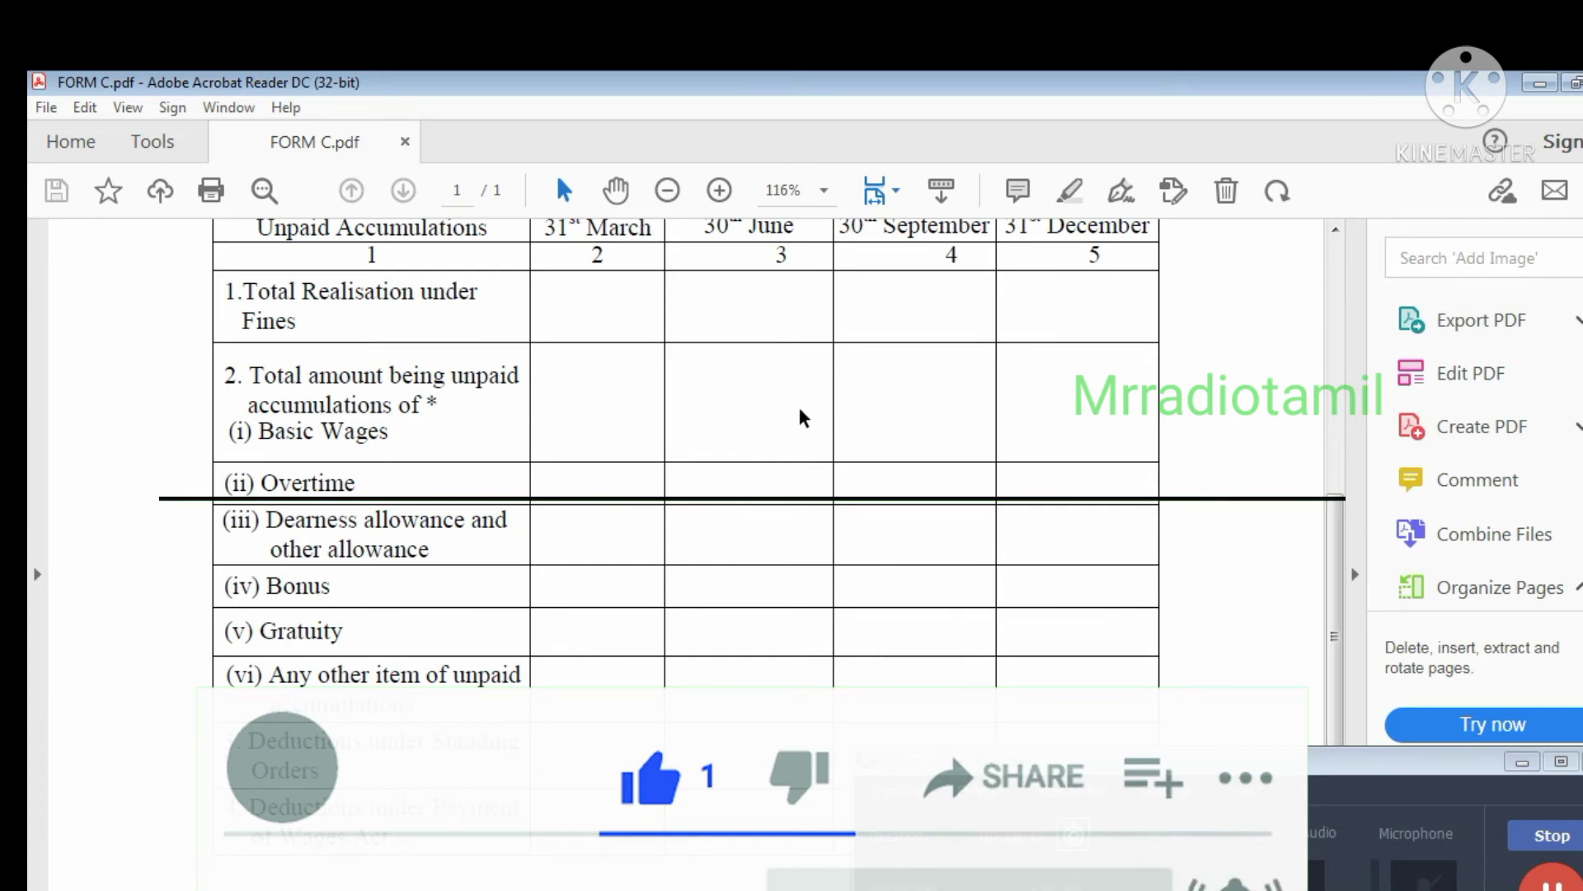
pyautogui.scroll(-5, 804, 419)
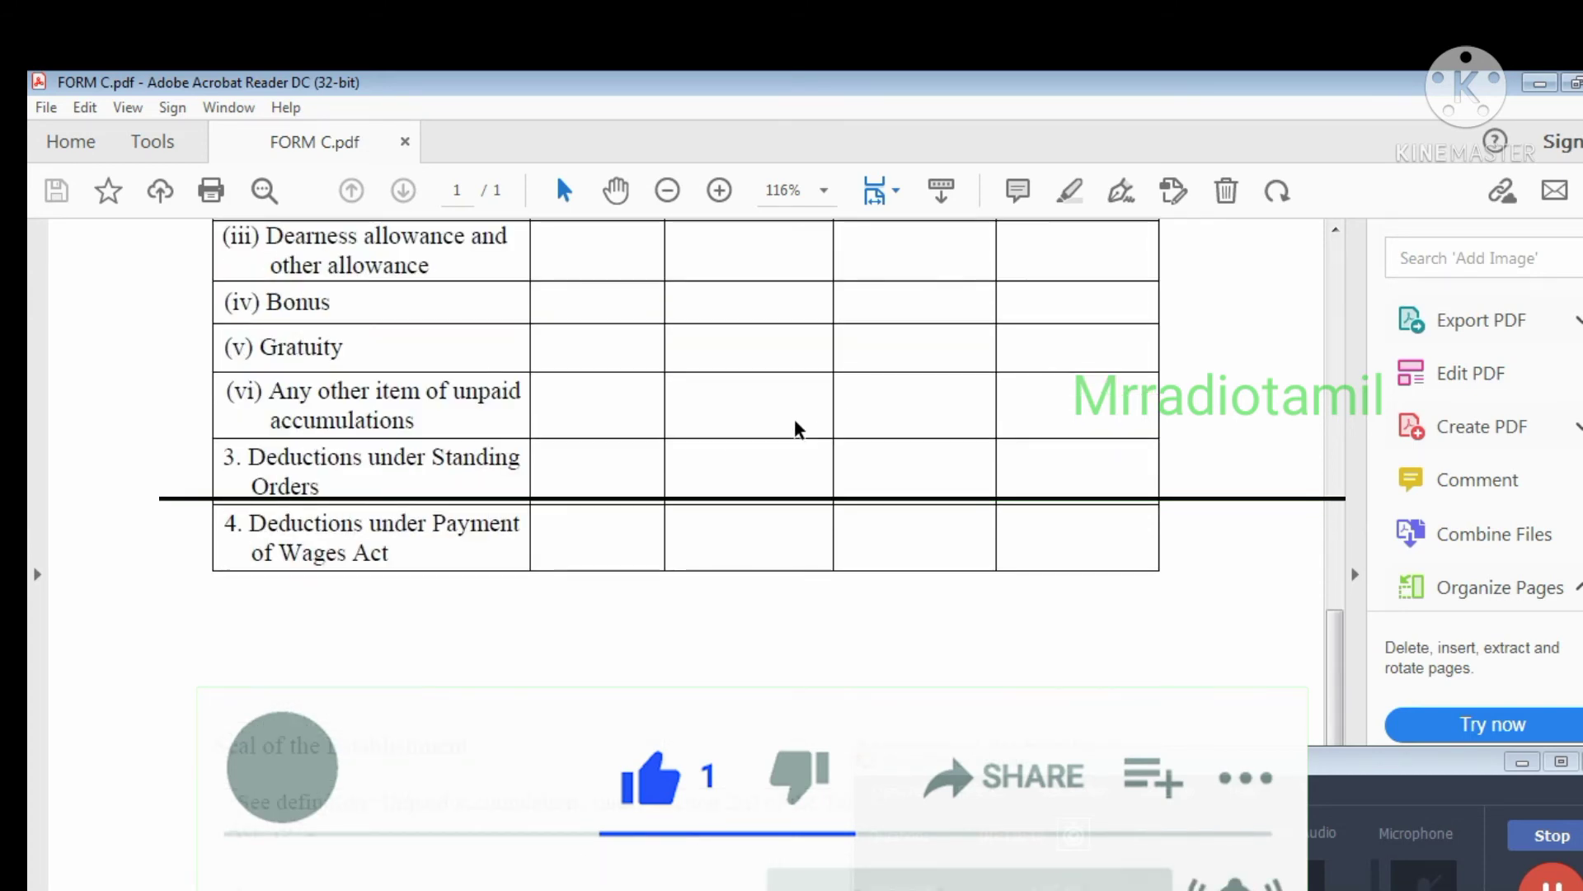
pyautogui.scroll(-1, 799, 429)
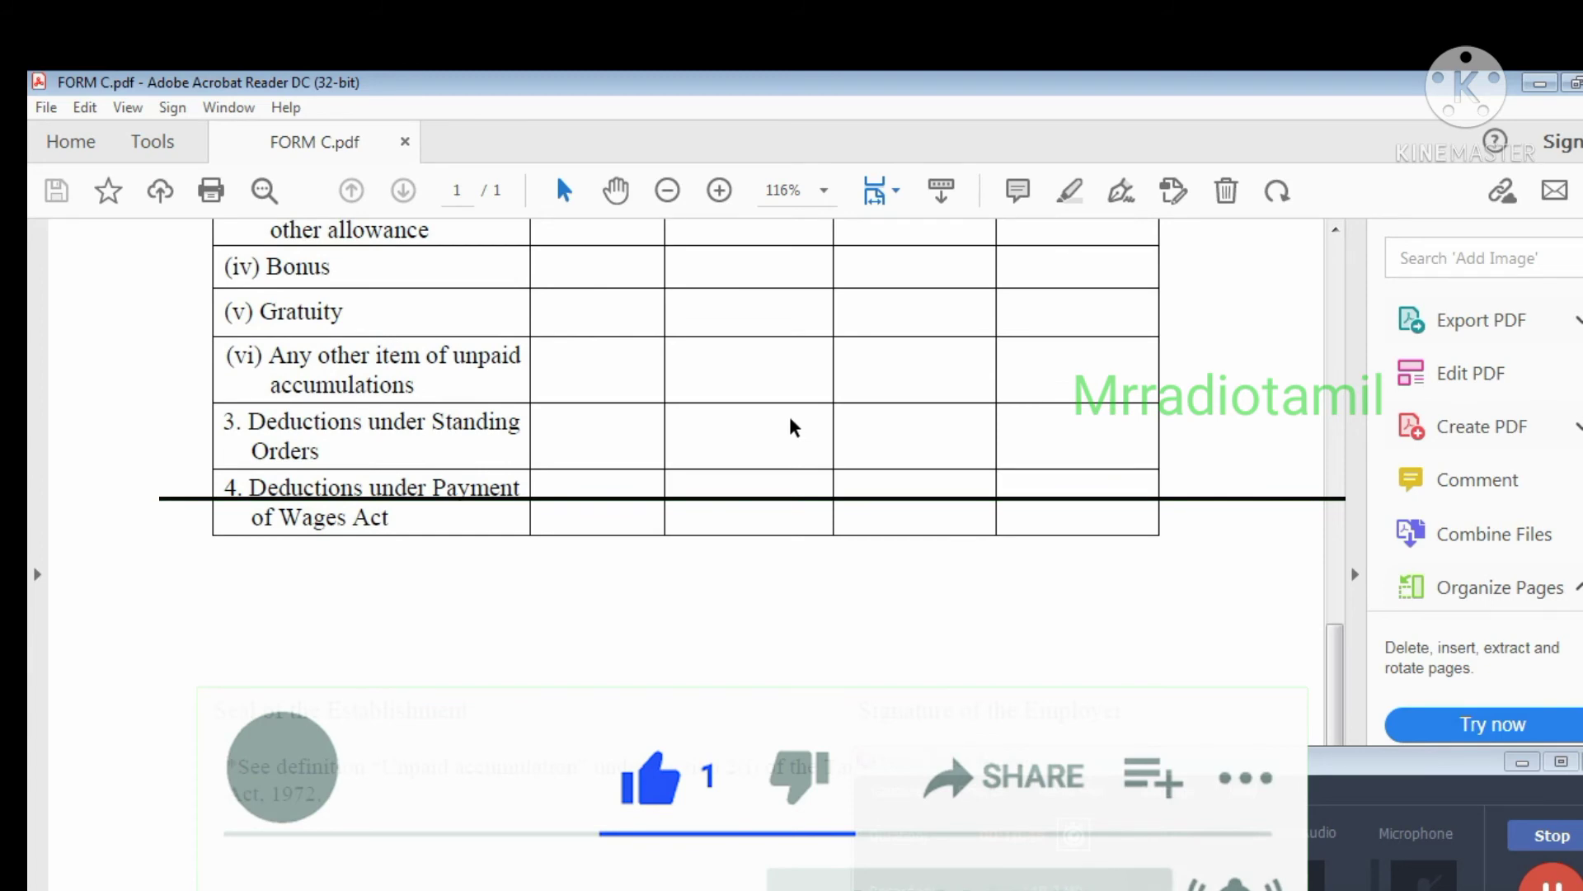
pyautogui.scroll(9, 793, 427)
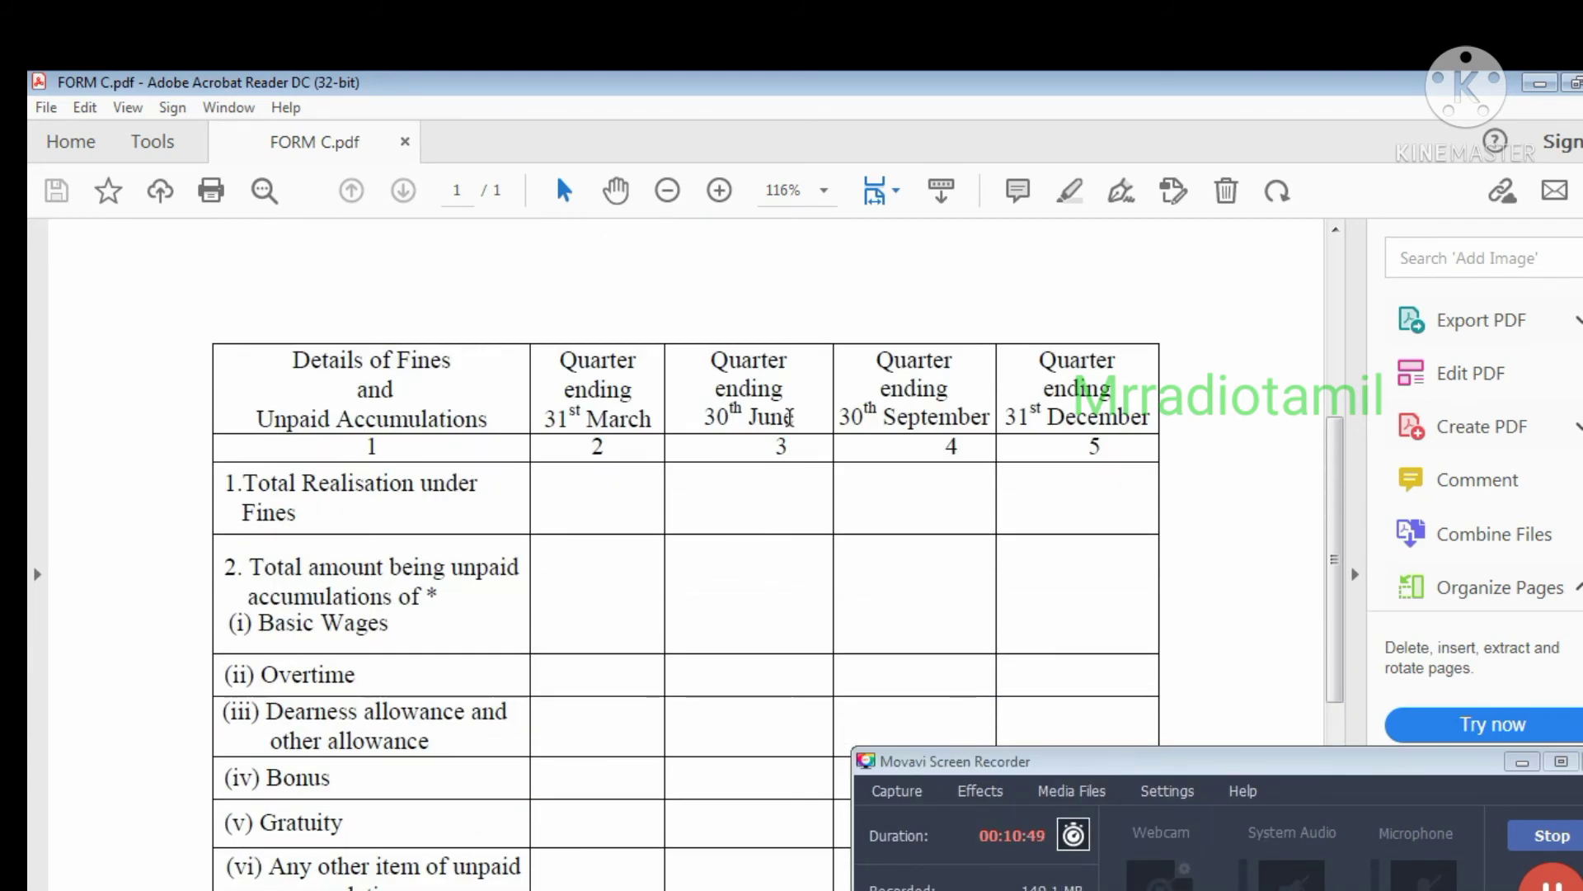
pyautogui.scroll(3, 792, 422)
pyautogui.scroll(-5, 794, 426)
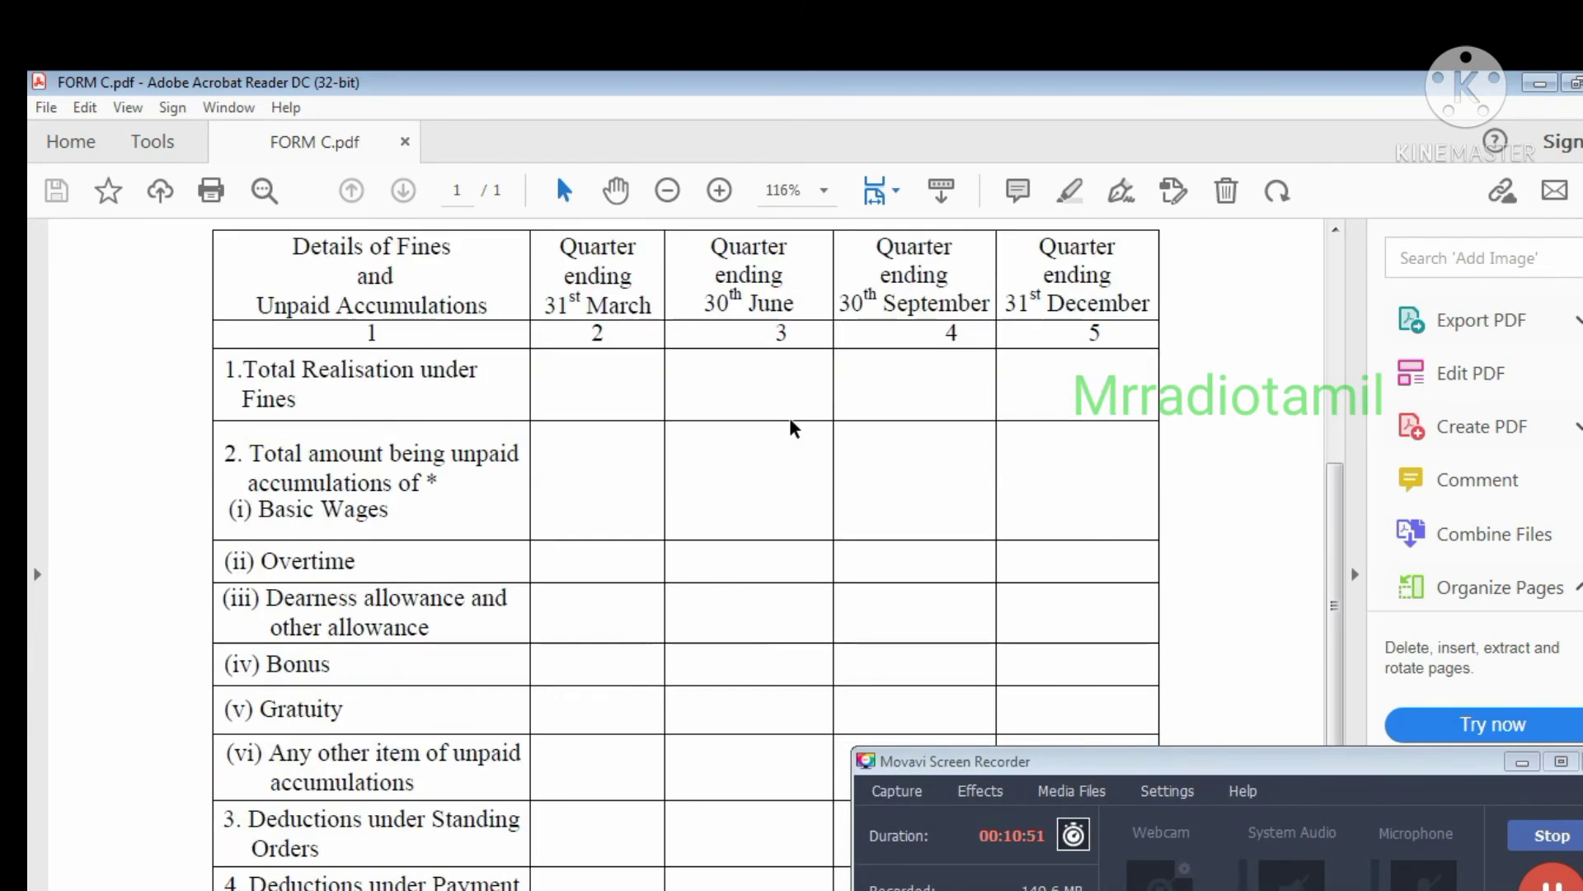
pyautogui.scroll(-3, 793, 428)
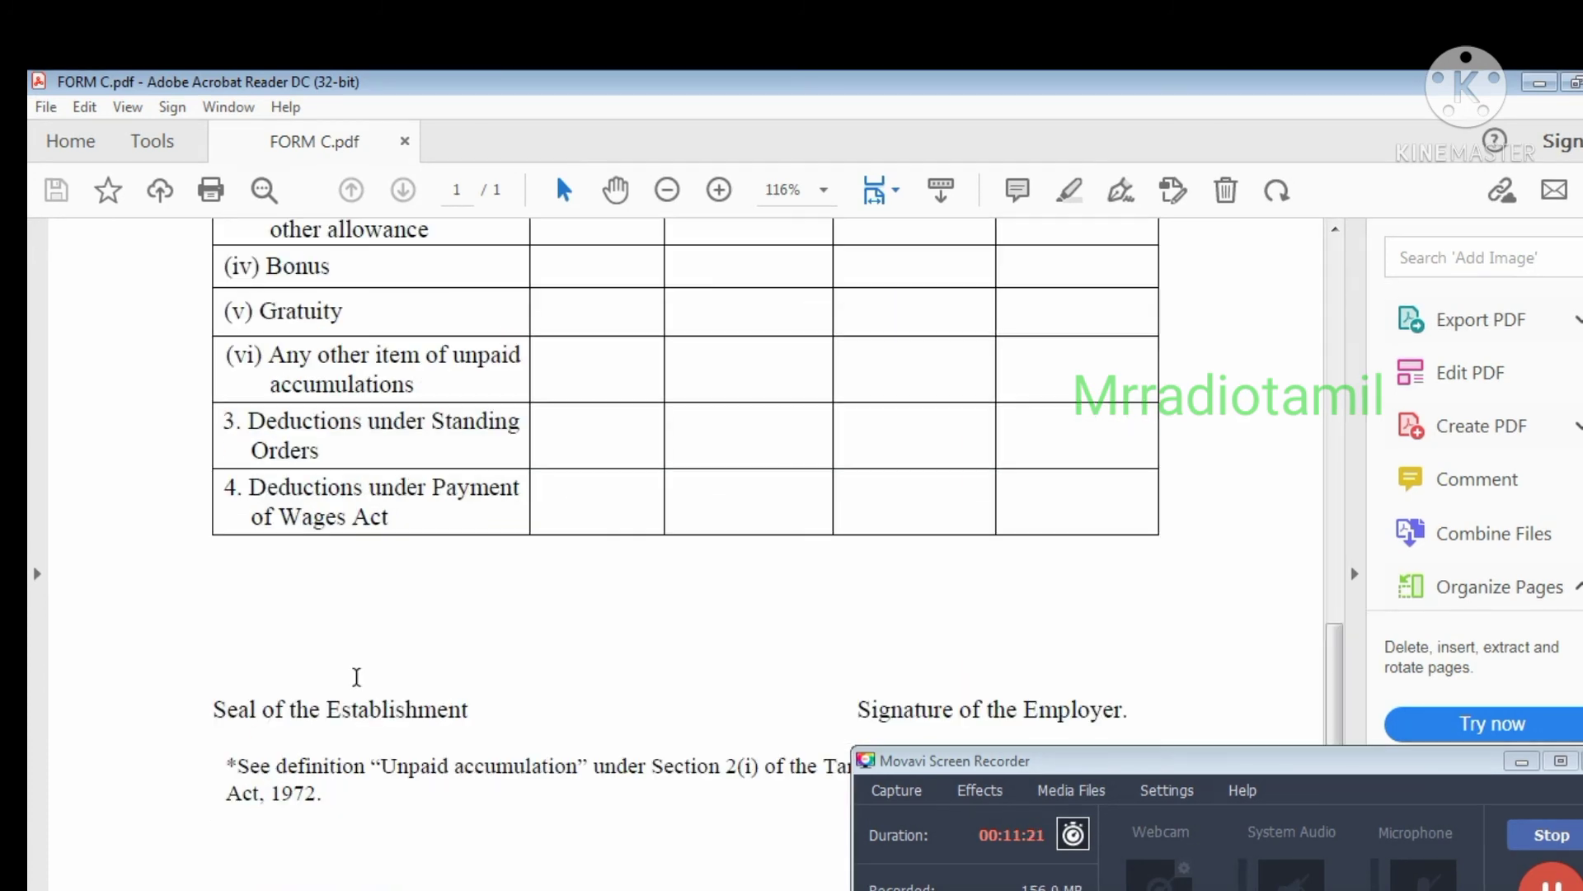
pyautogui.moveTo(469, 710); pyautogui.dragTo(264, 677)
pyautogui.click(627, 629)
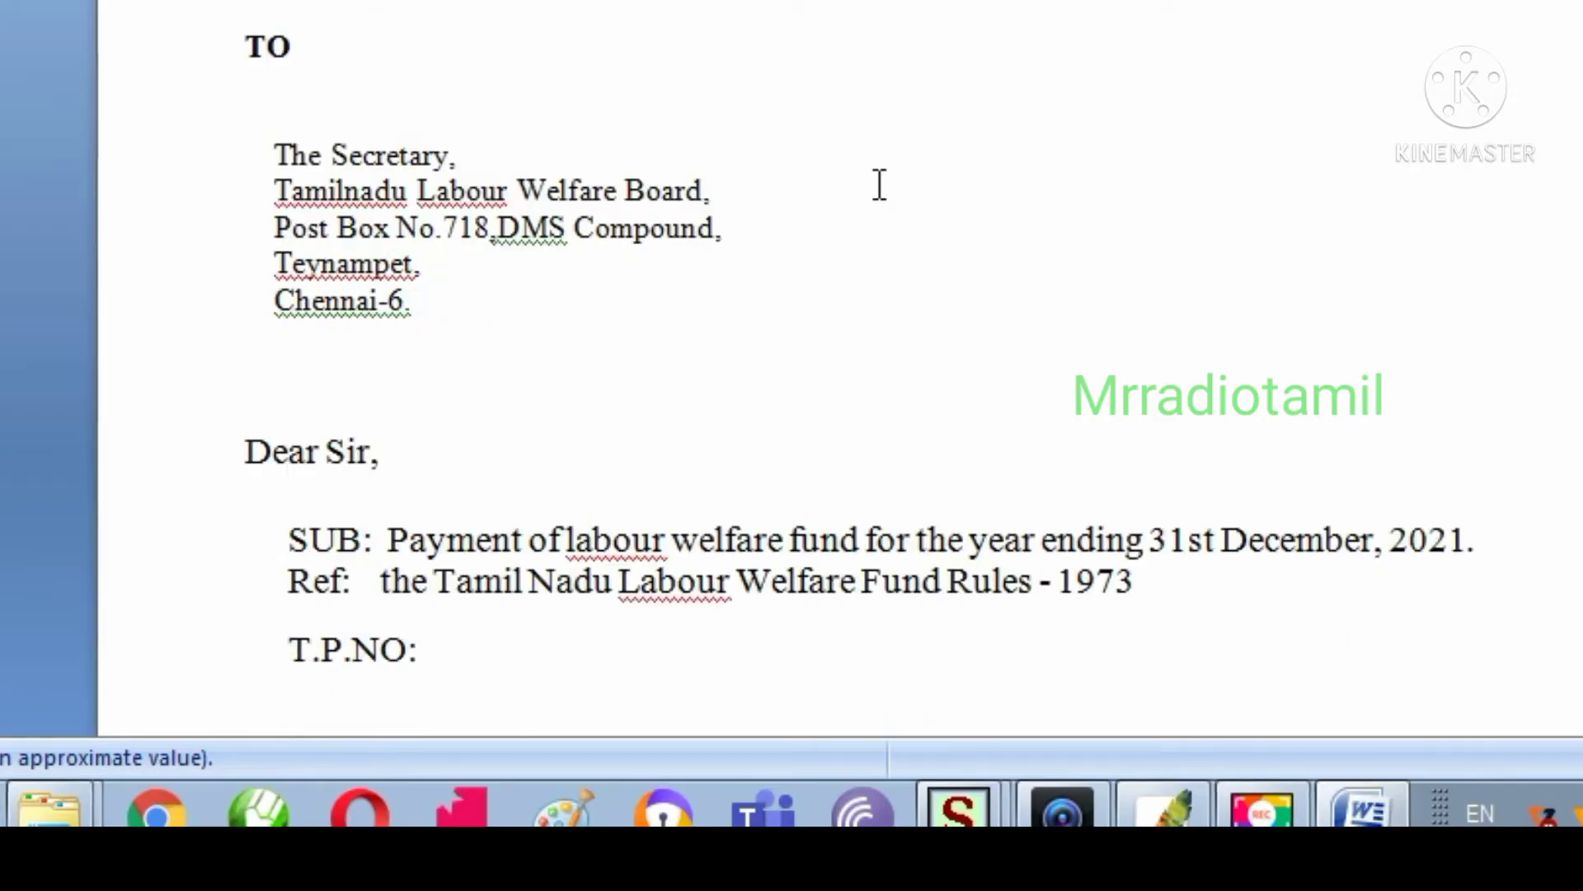
pyautogui.scroll(-1, 879, 188)
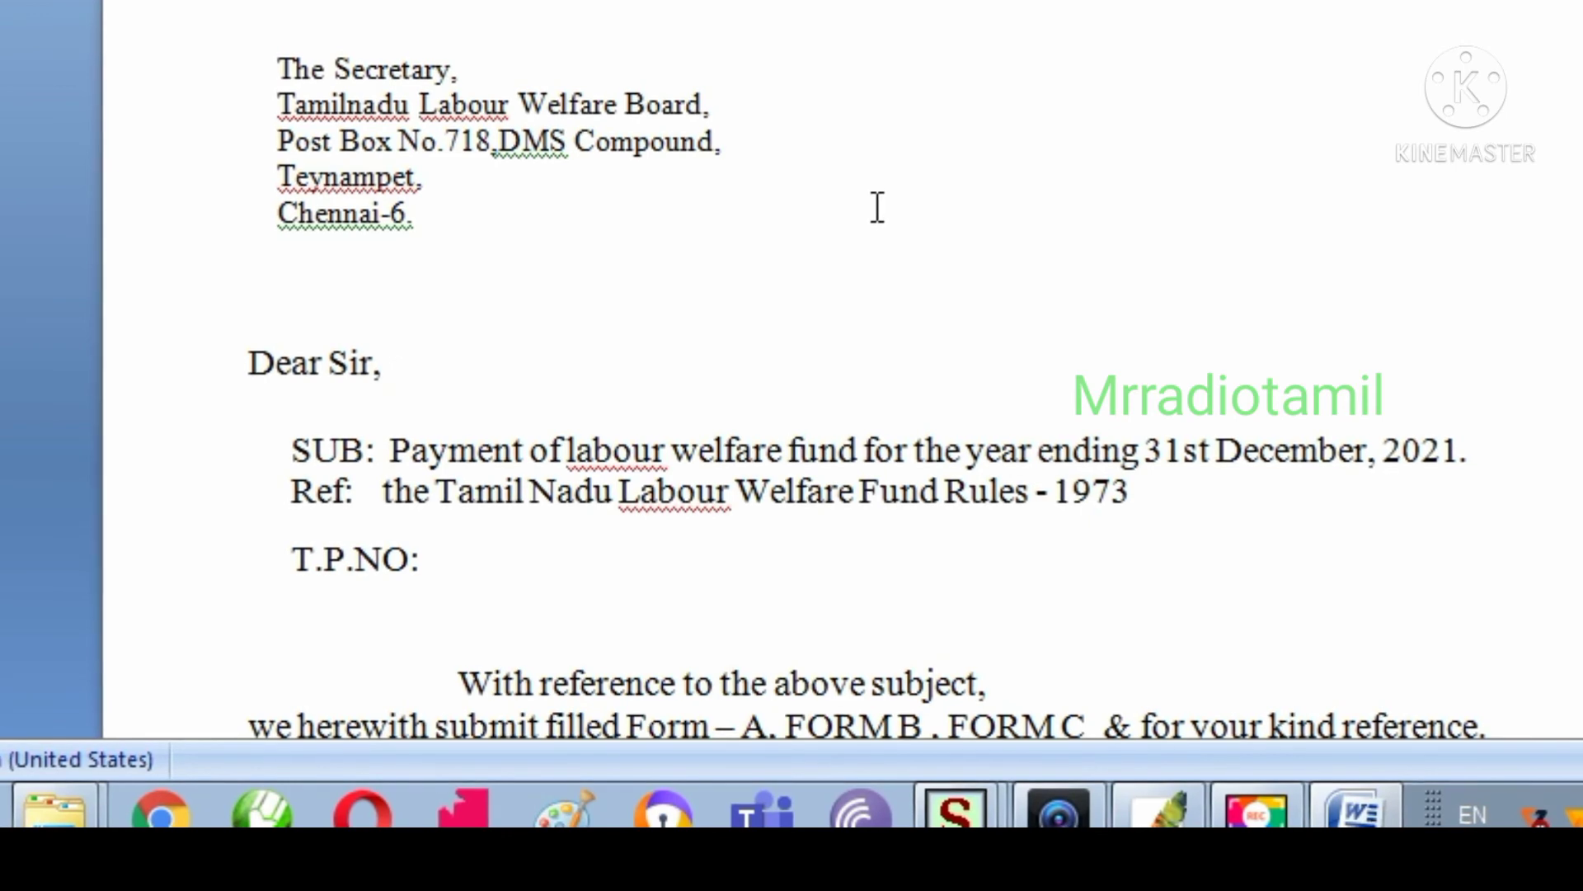
# Step: Scroll through the covering letter to review the Rs. 1380 D.D details line
pyautogui.scroll(1, 878, 206)
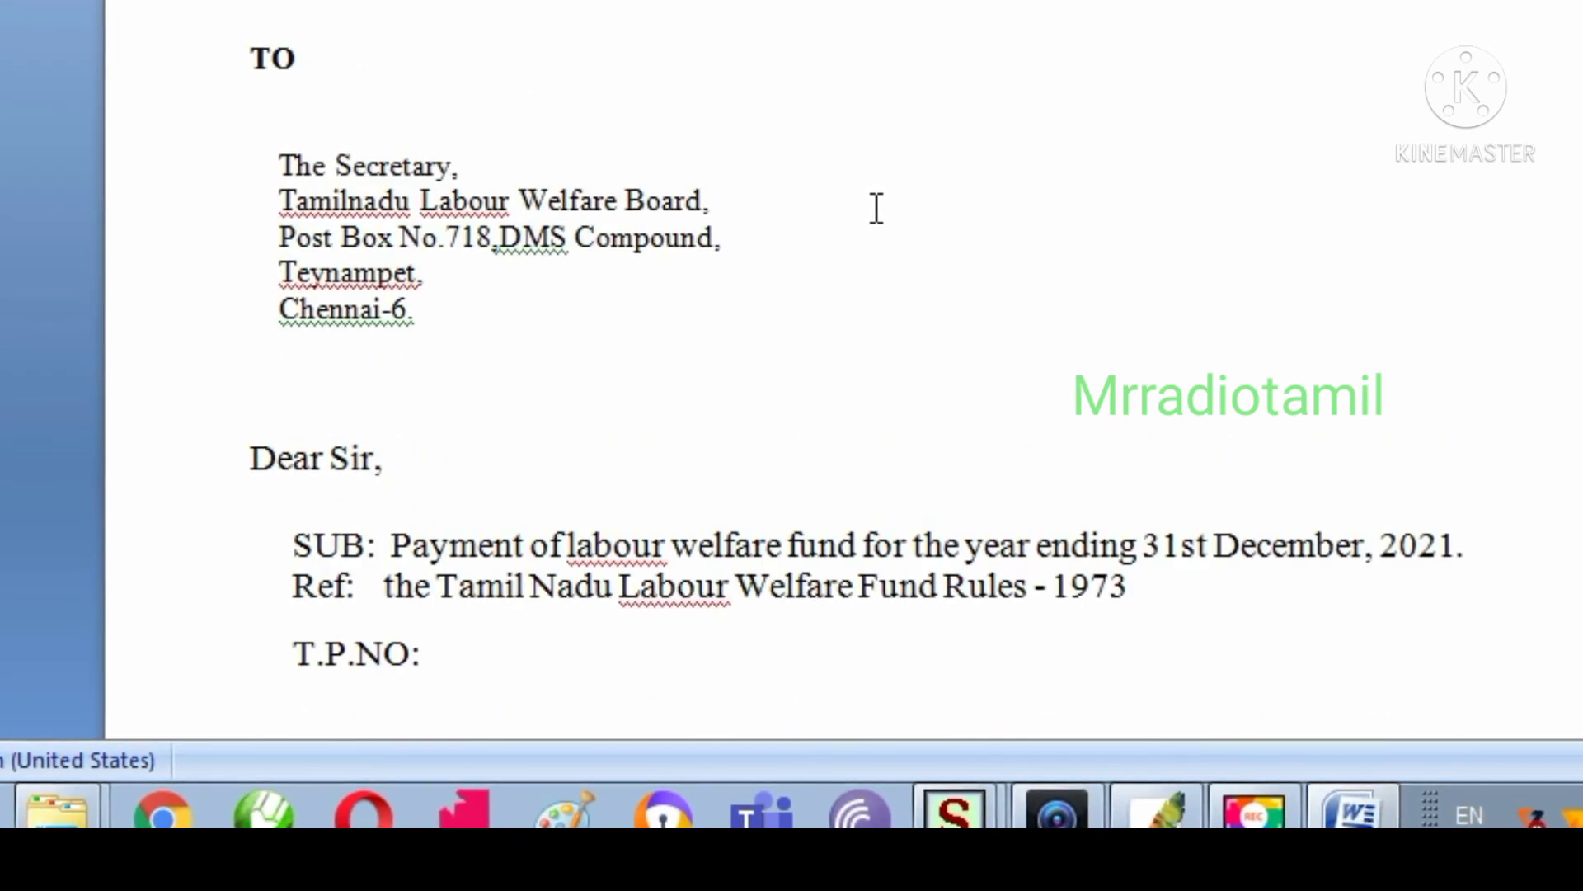
pyautogui.scroll(-3, 876, 209)
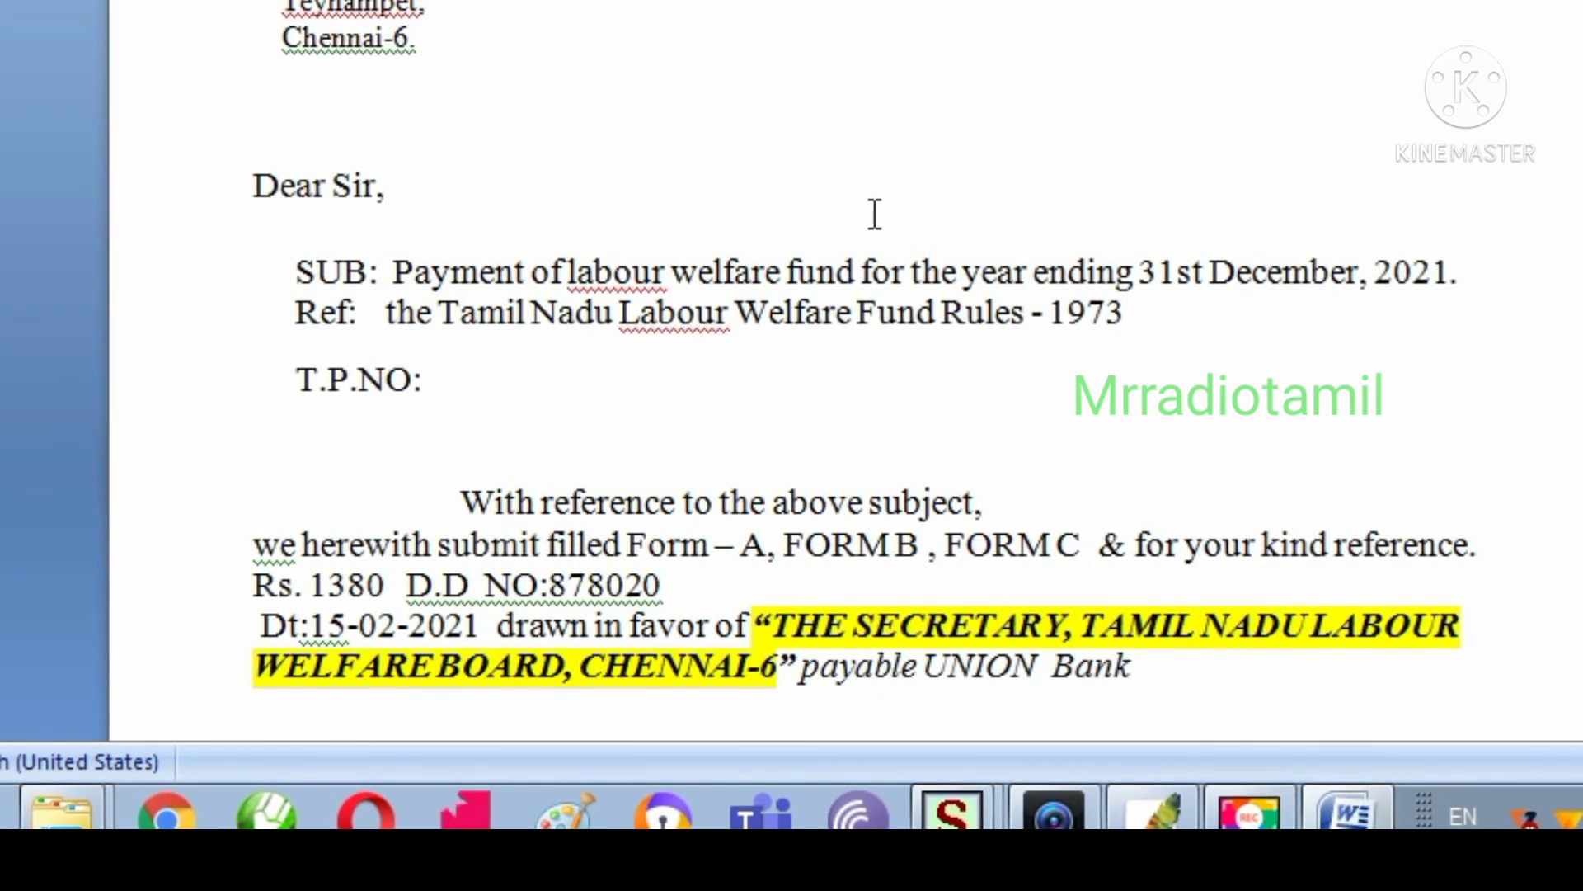
pyautogui.scroll(-1, 874, 216)
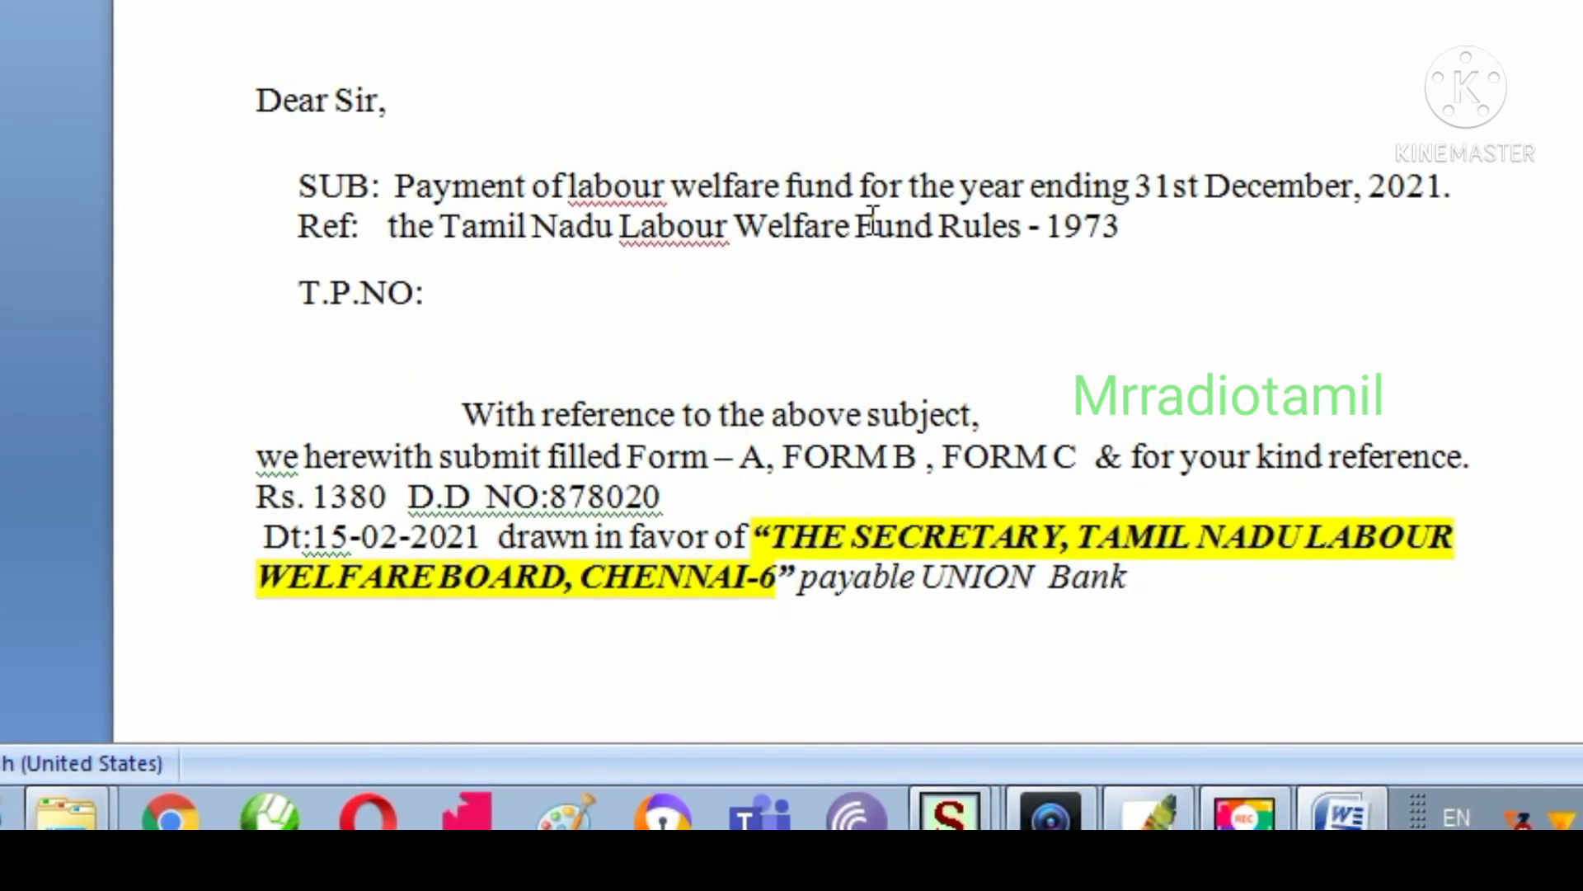
pyautogui.scroll(-1, 868, 227)
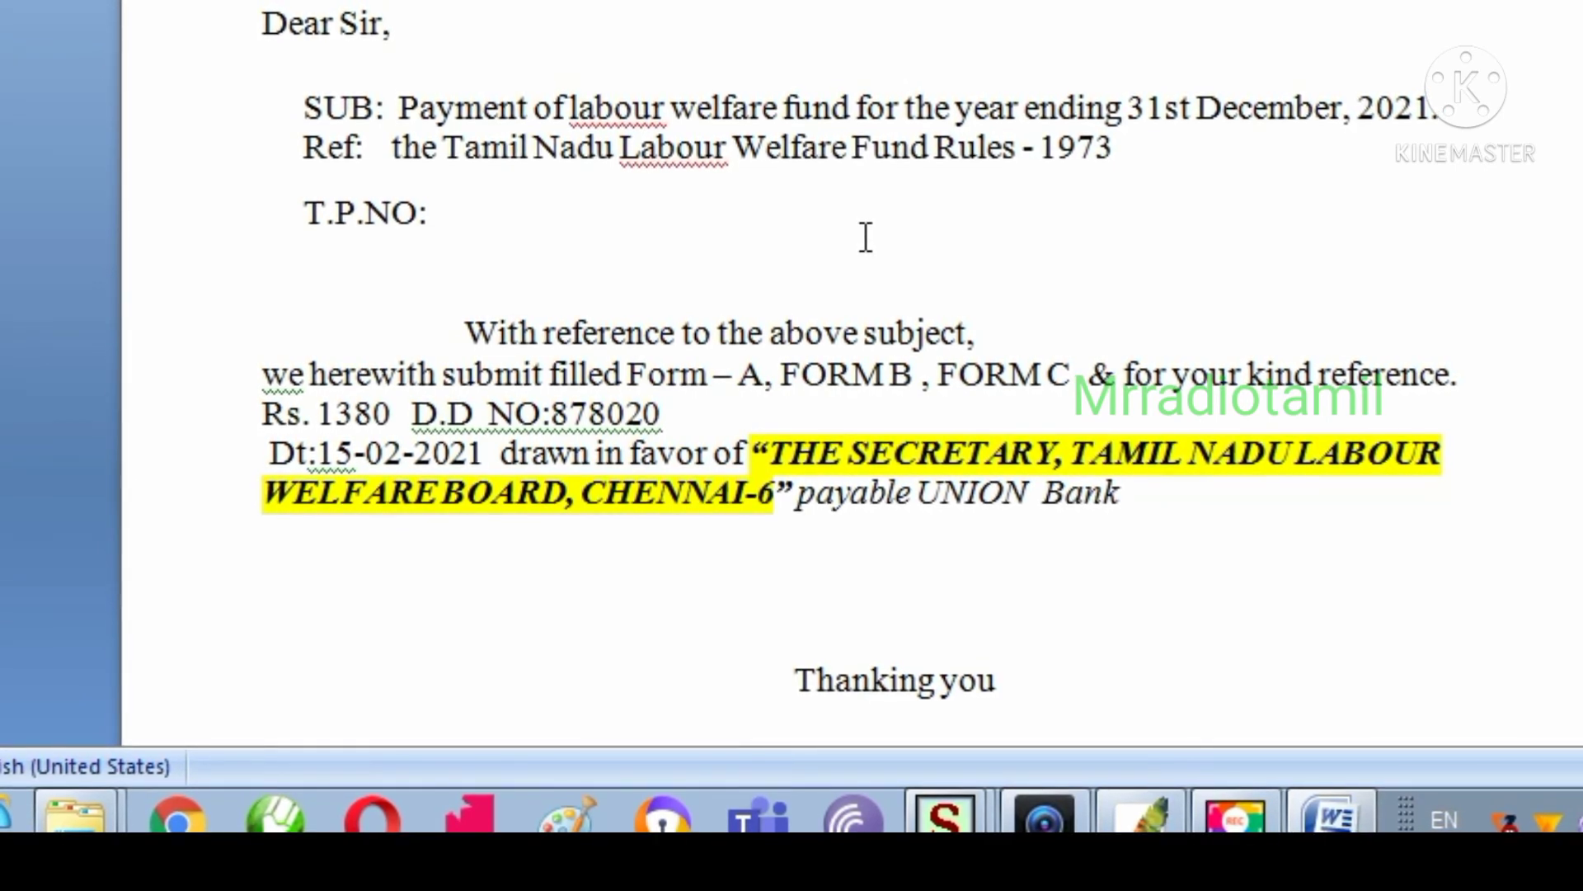
pyautogui.scroll(-1, 865, 239)
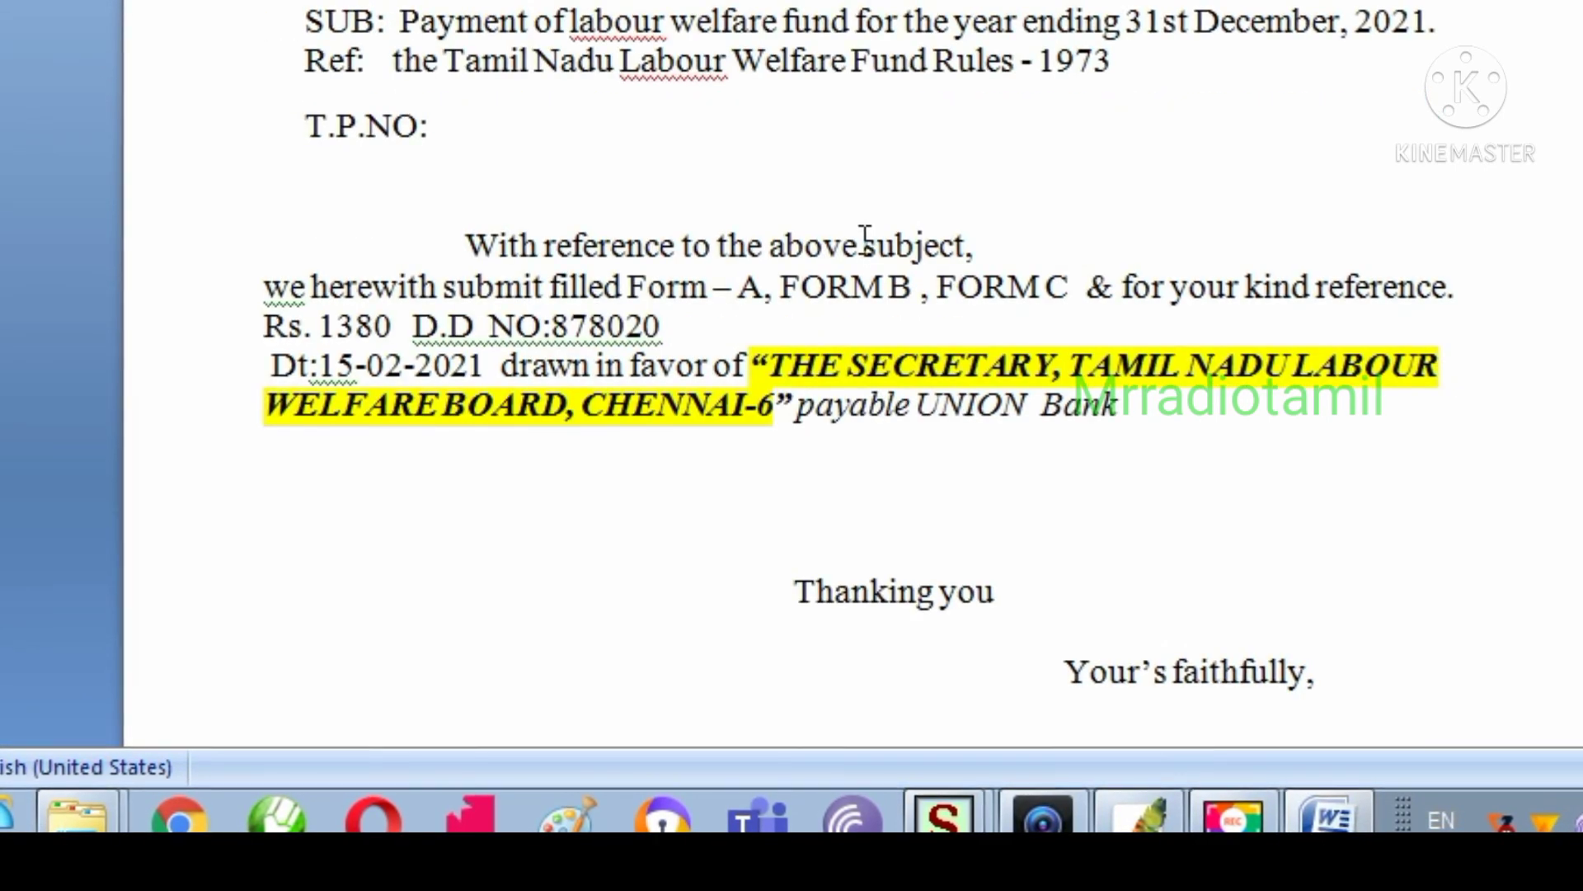
pyautogui.scroll(-1, 865, 240)
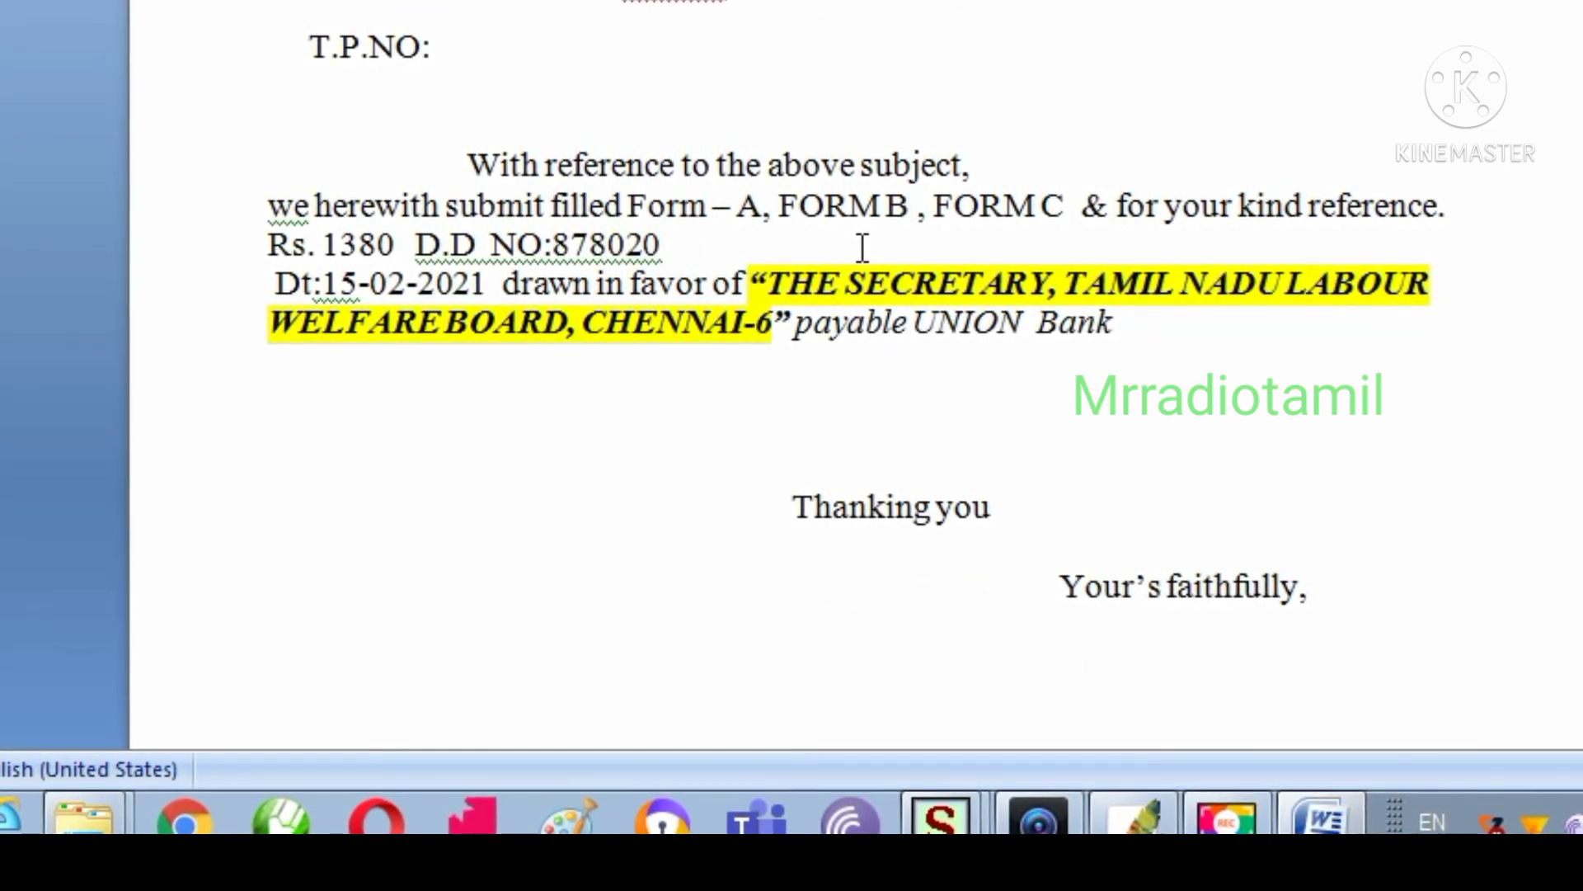
pyautogui.scroll(-1, 863, 246)
pyautogui.scroll(-5, 857, 252)
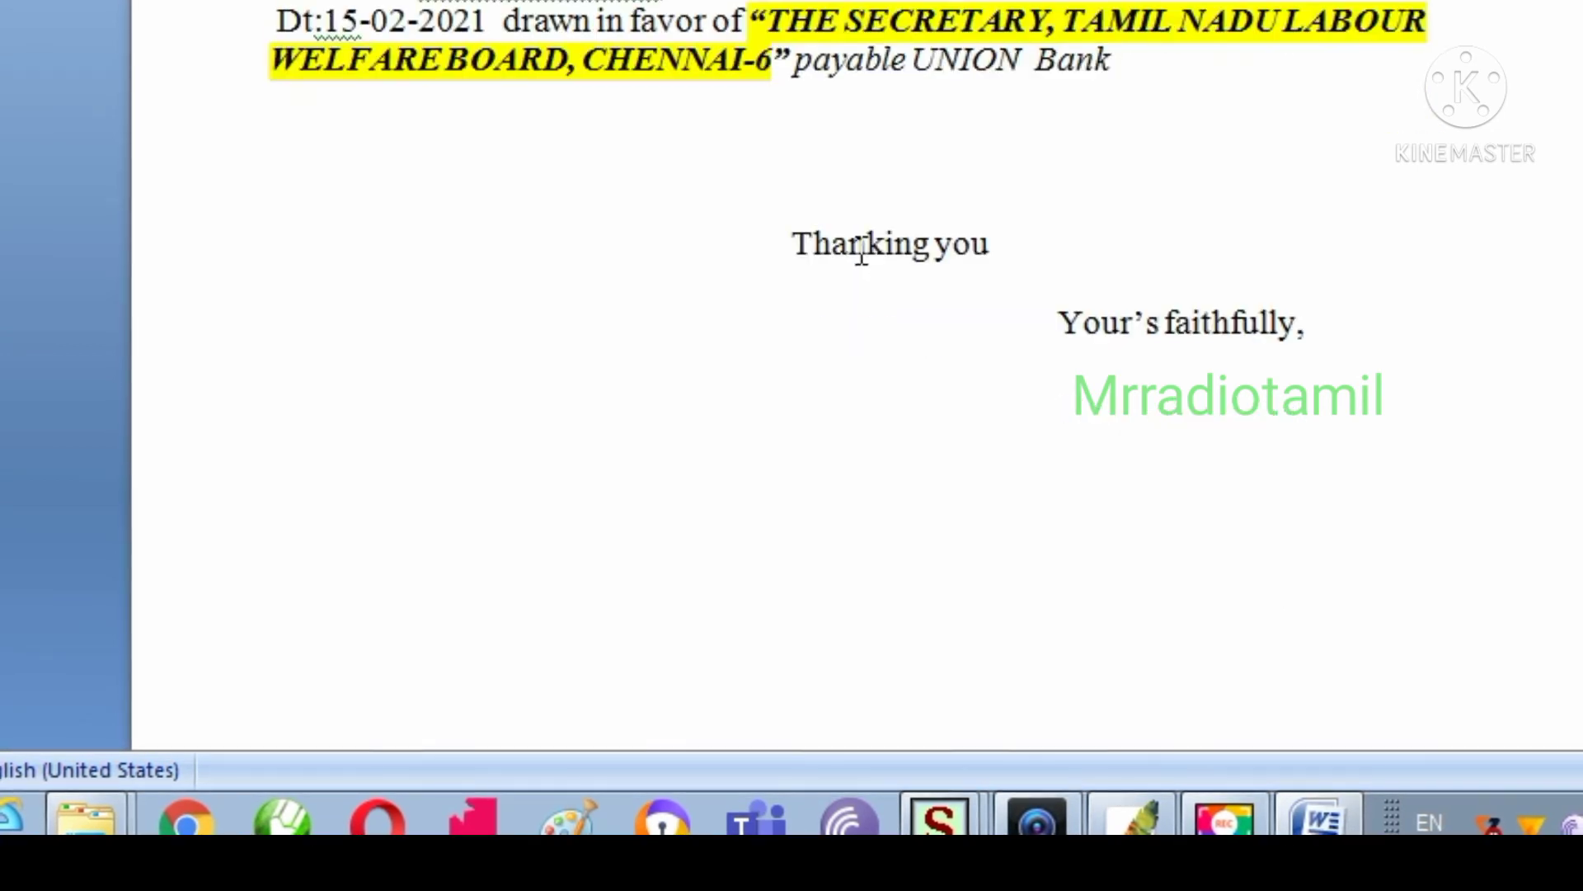
pyautogui.scroll(4, 861, 251)
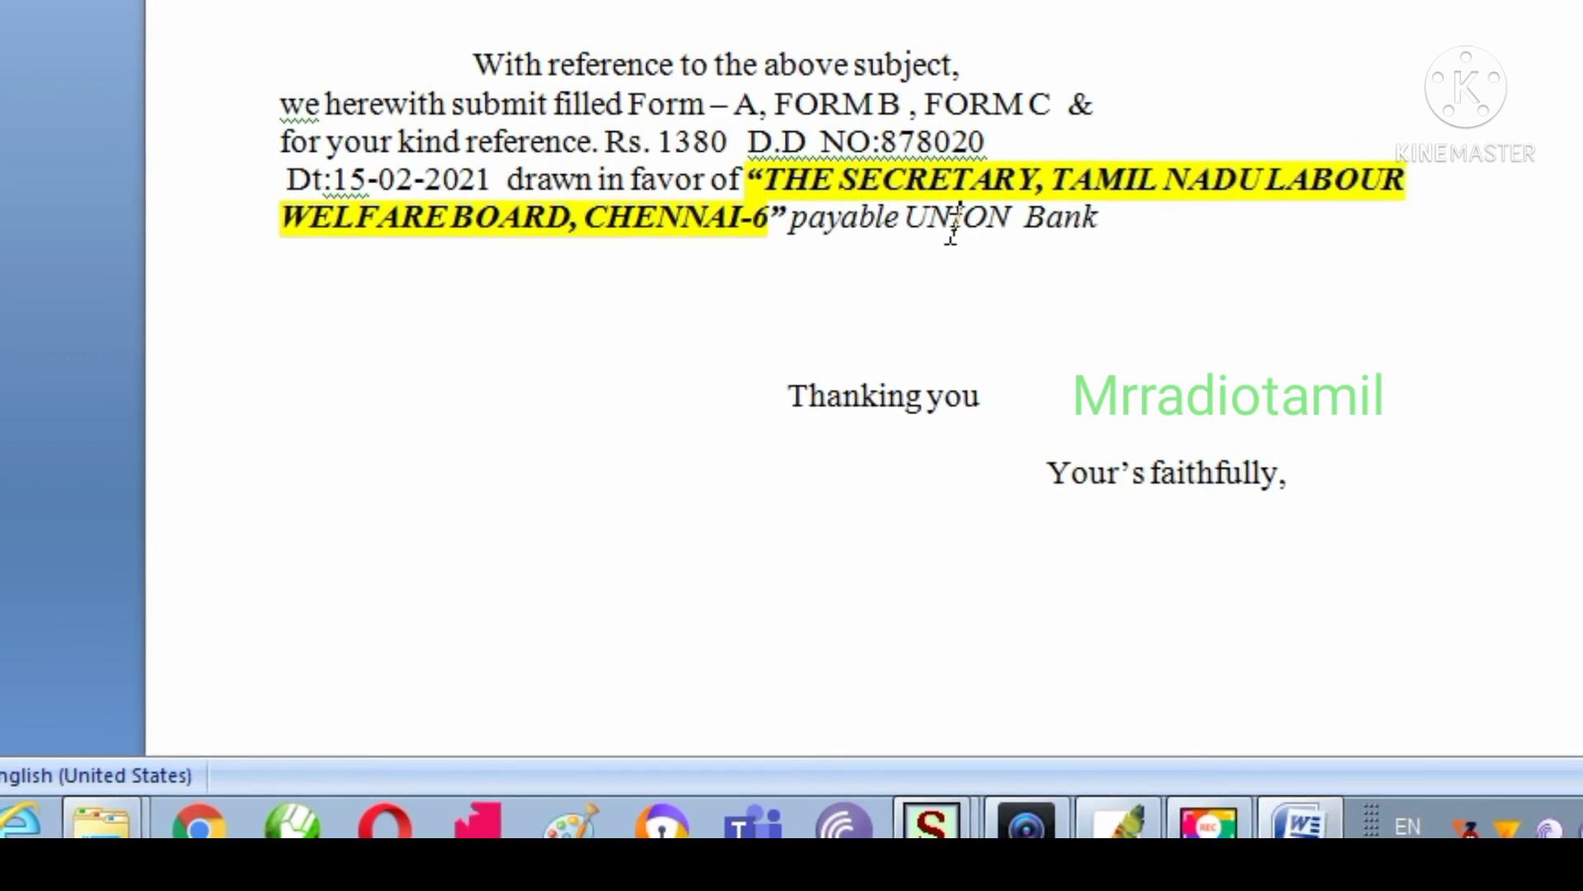
pyautogui.scroll(-1, 935, 412)
pyautogui.scroll(4, 933, 413)
pyautogui.scroll(1, 932, 413)
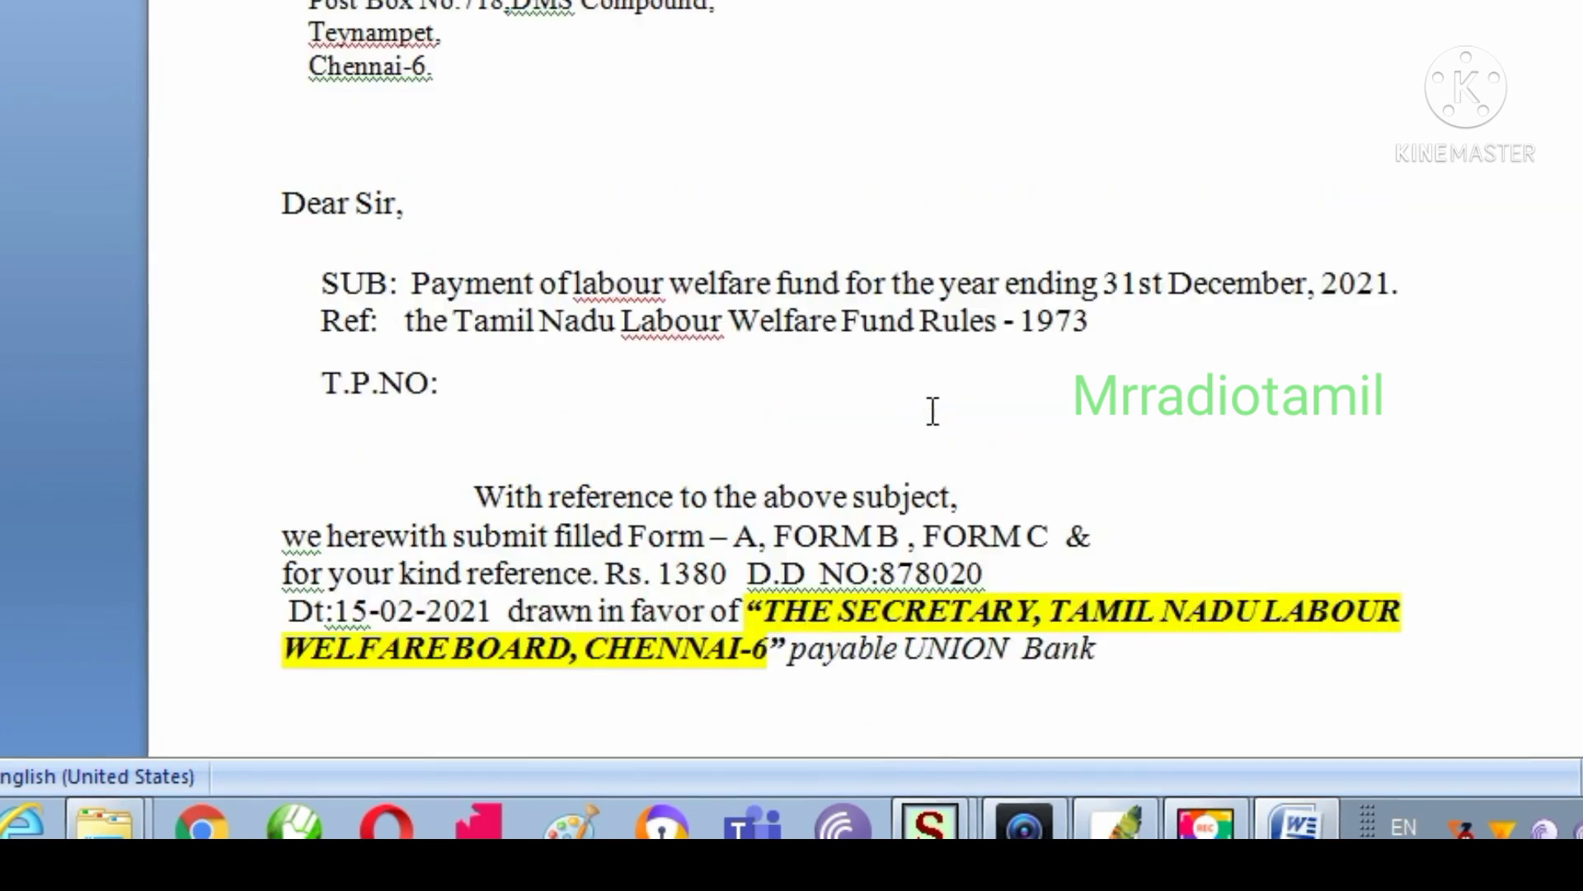
pyautogui.scroll(1, 933, 412)
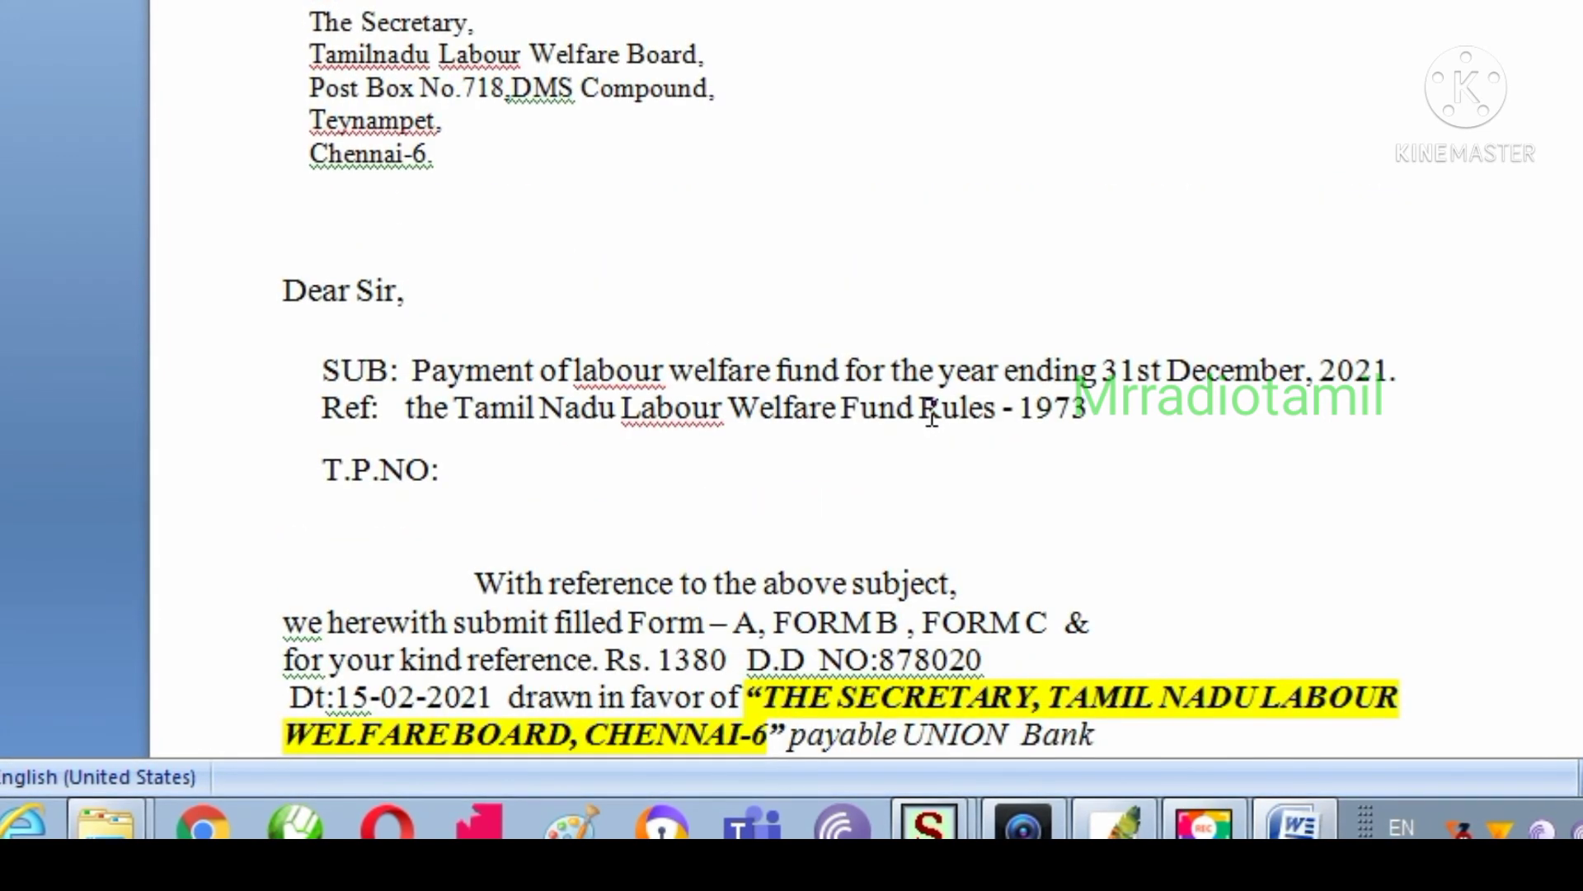